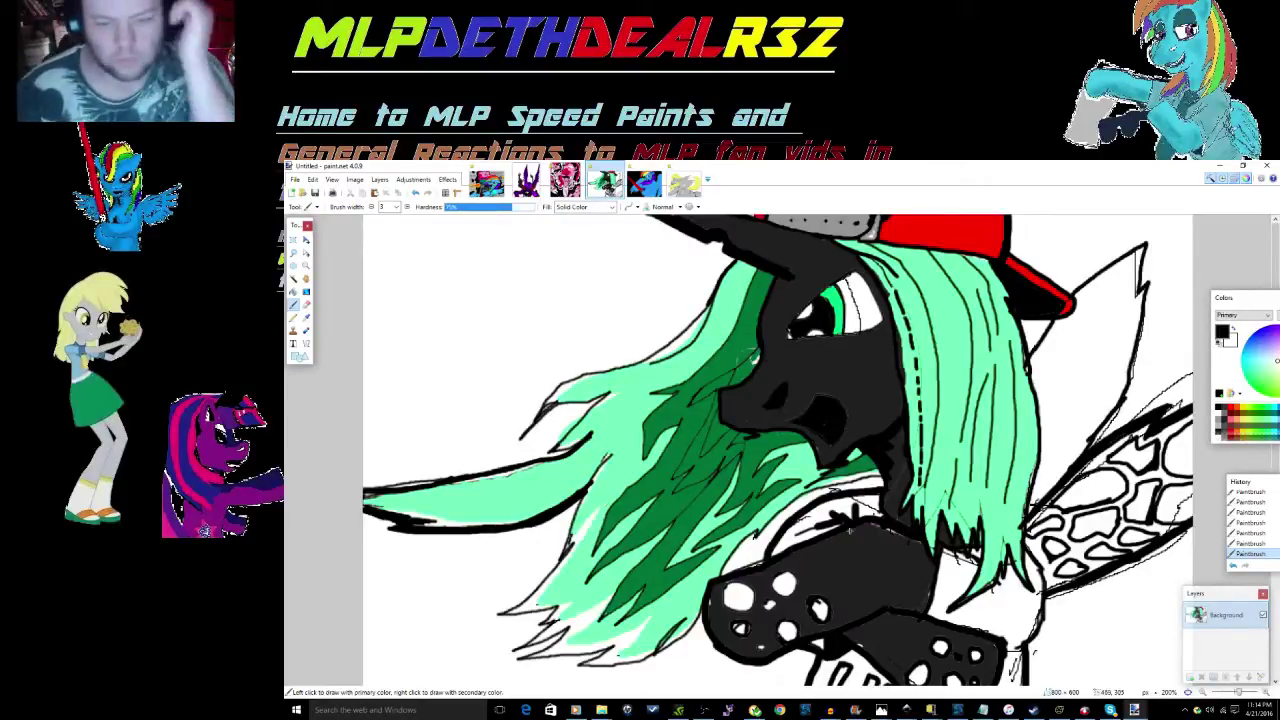
# Step: Paint black outlines of a round hole and neighbouring irregular holes in the upper part of the blank upper wing, with the 3-pixel brush
pyautogui.press('z')
pyautogui.click(1068, 362)
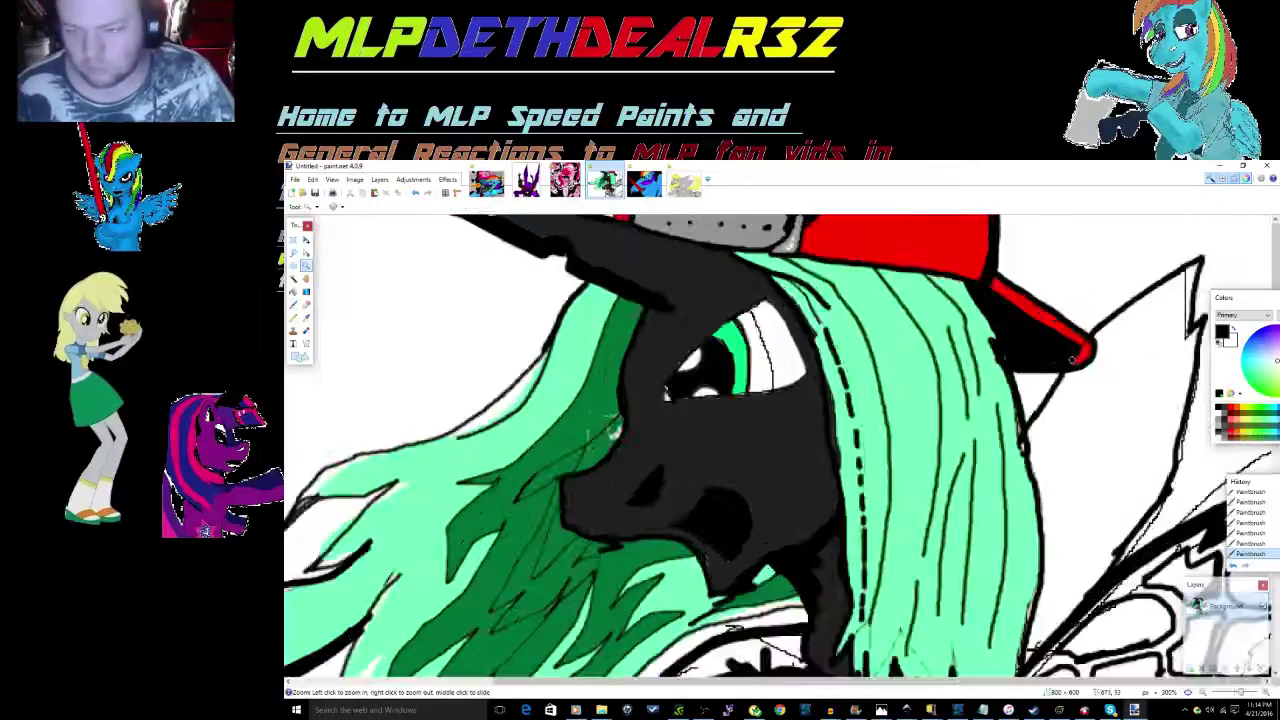
pyautogui.click(1166, 436)
pyautogui.click(1098, 436)
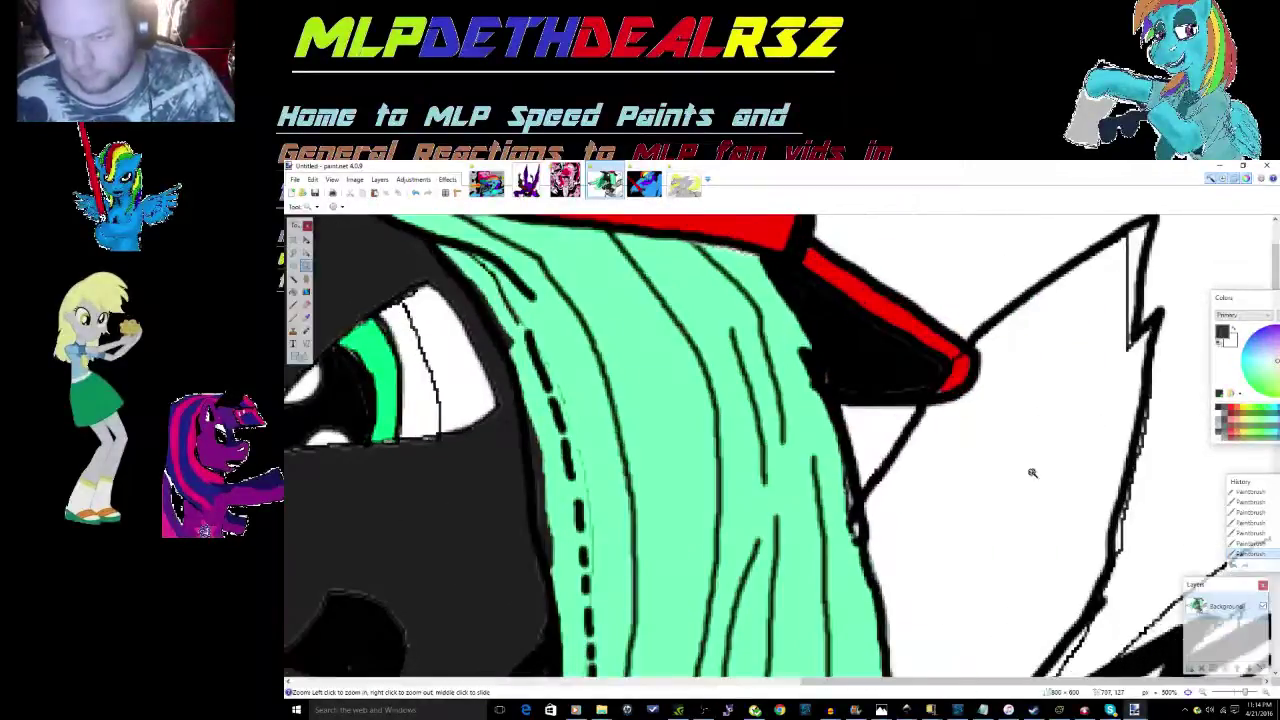
pyautogui.click(1031, 471)
pyautogui.press('b')
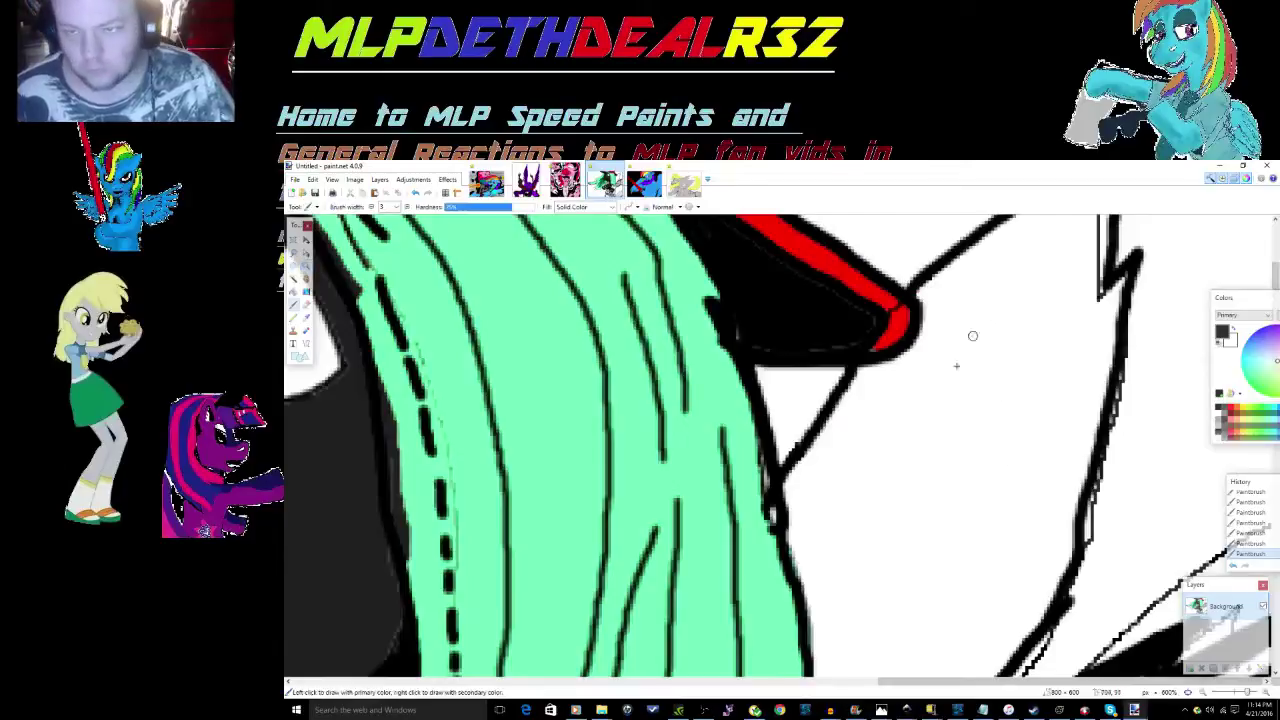
pyautogui.moveTo(812, 488)
pyautogui.mouseDown()
pyautogui.moveTo(800, 488)
pyautogui.moveTo(850, 458)
pyautogui.mouseUp()
pyautogui.moveTo(808, 545)
pyautogui.mouseDown()
pyautogui.moveTo(845, 572)
pyautogui.moveTo(866, 568)
pyautogui.mouseUp()
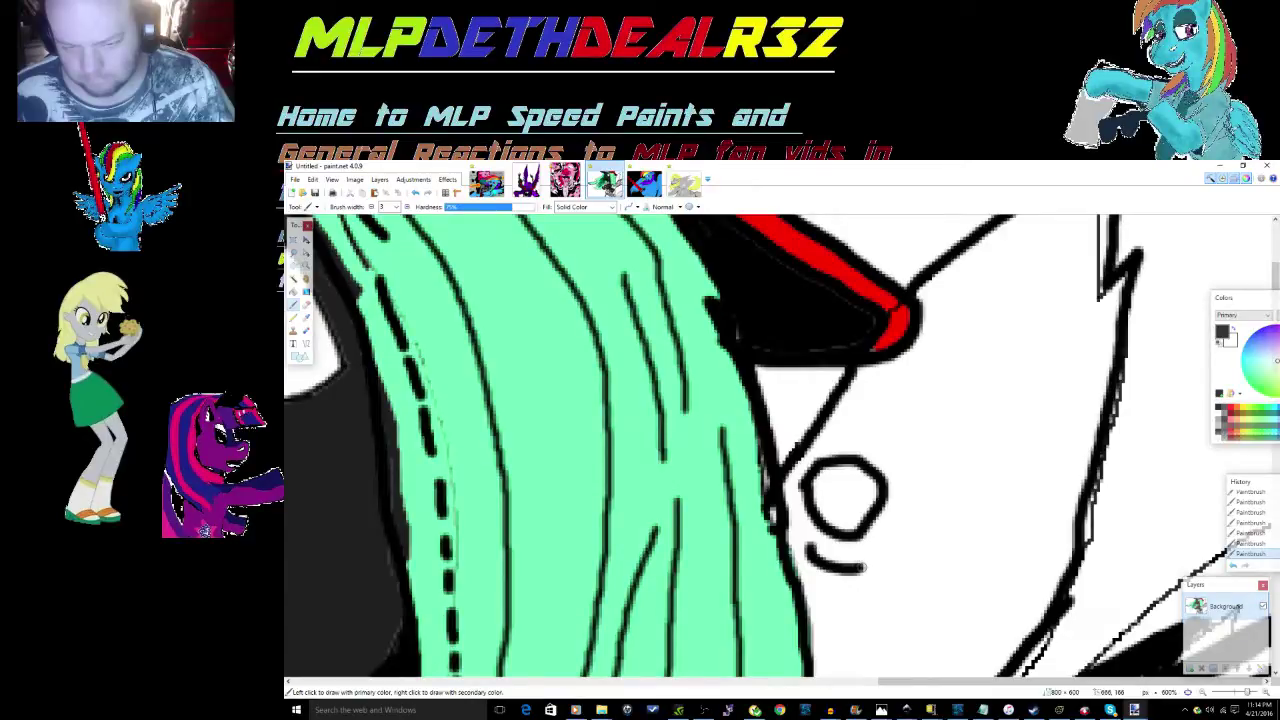
# Step: Paint the remaining irregular hole outlines in the lower part of the upper wing, down to where it meets the mane
pyautogui.scroll(-5, 1030, 334)
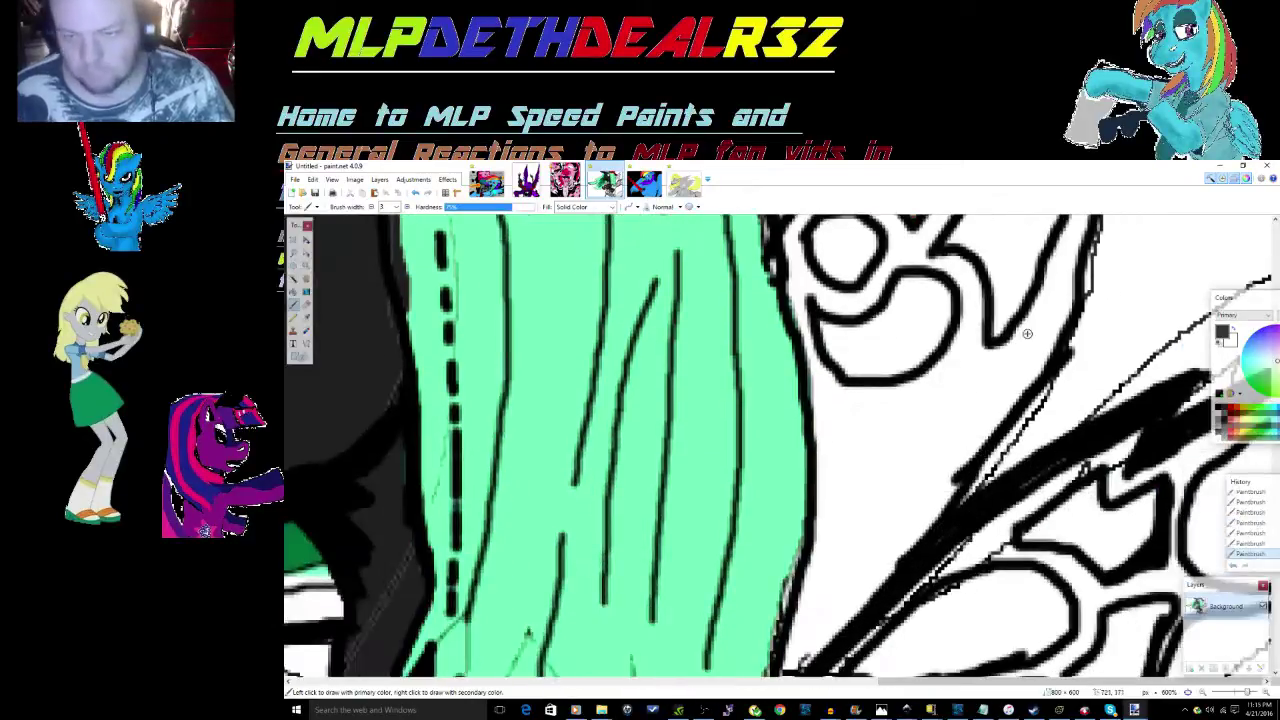
pyautogui.moveTo(958, 346); pyautogui.dragTo(990, 380)
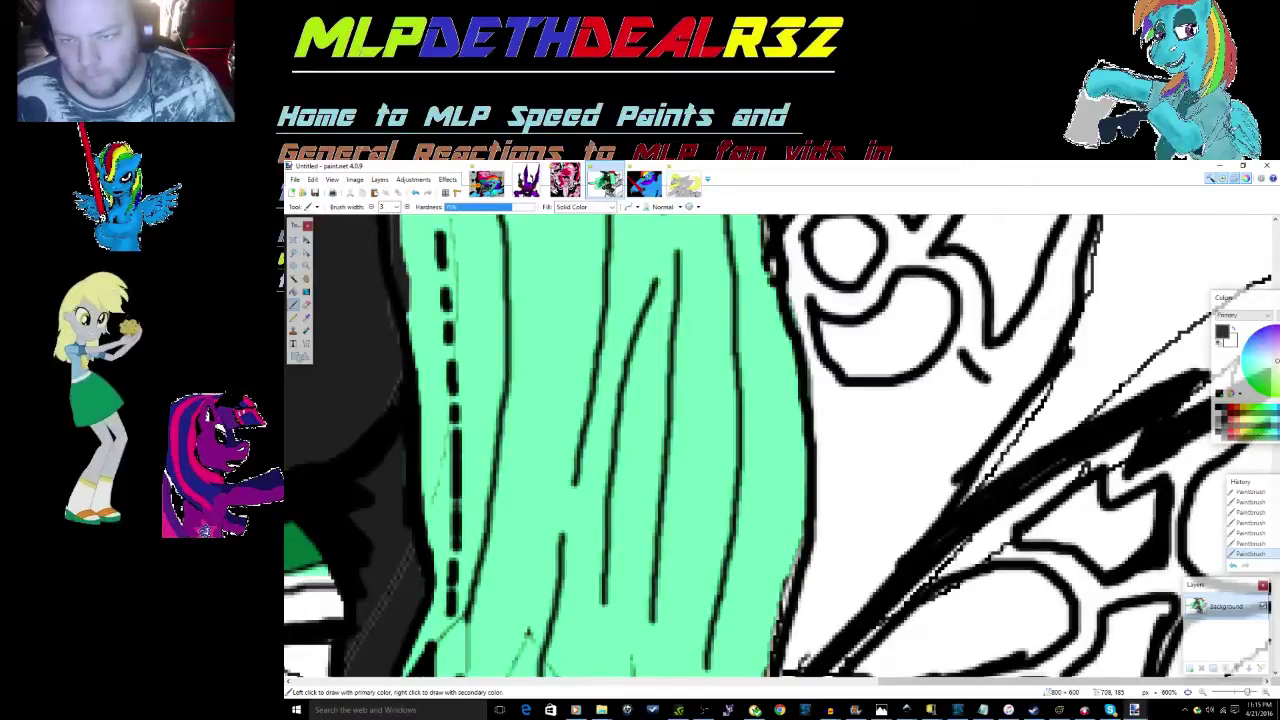
pyautogui.moveTo(1030, 352); pyautogui.dragTo(893, 495)
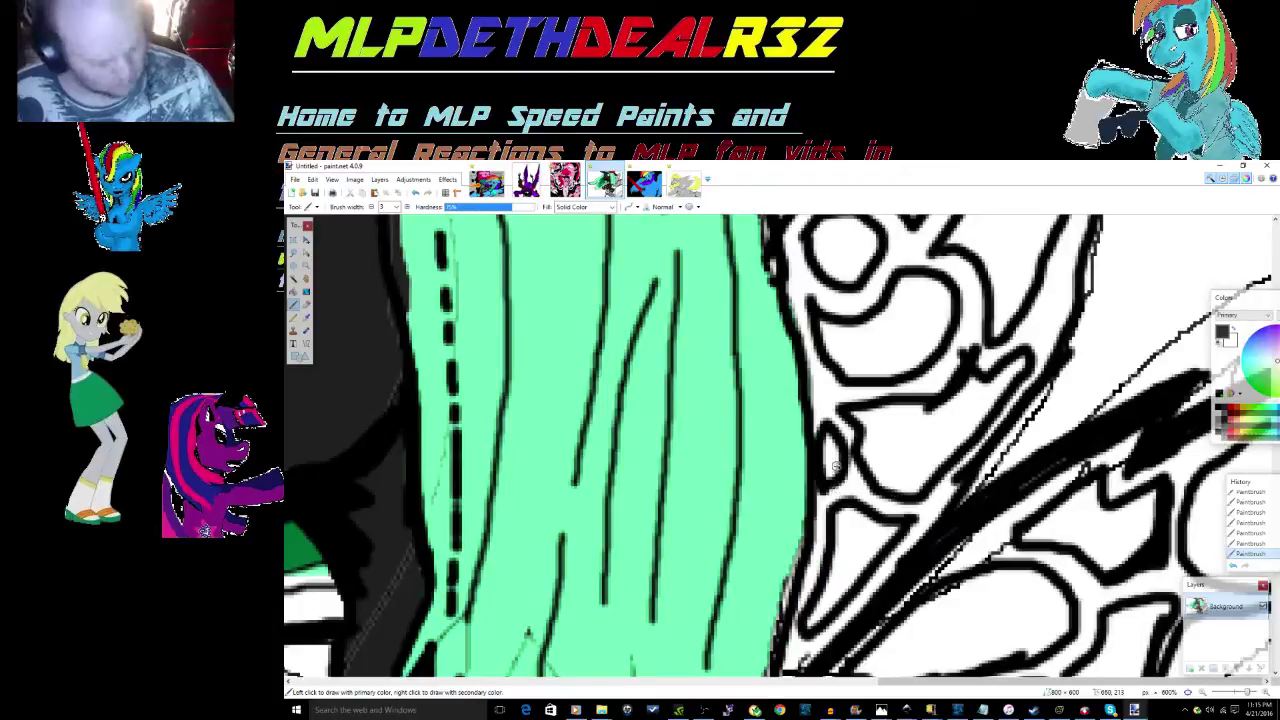
# Step: Paint a large black block-letter outline of "K" in the upper-left corner of the canvas
pyautogui.press('z')
pyautogui.rightClick(837, 467)
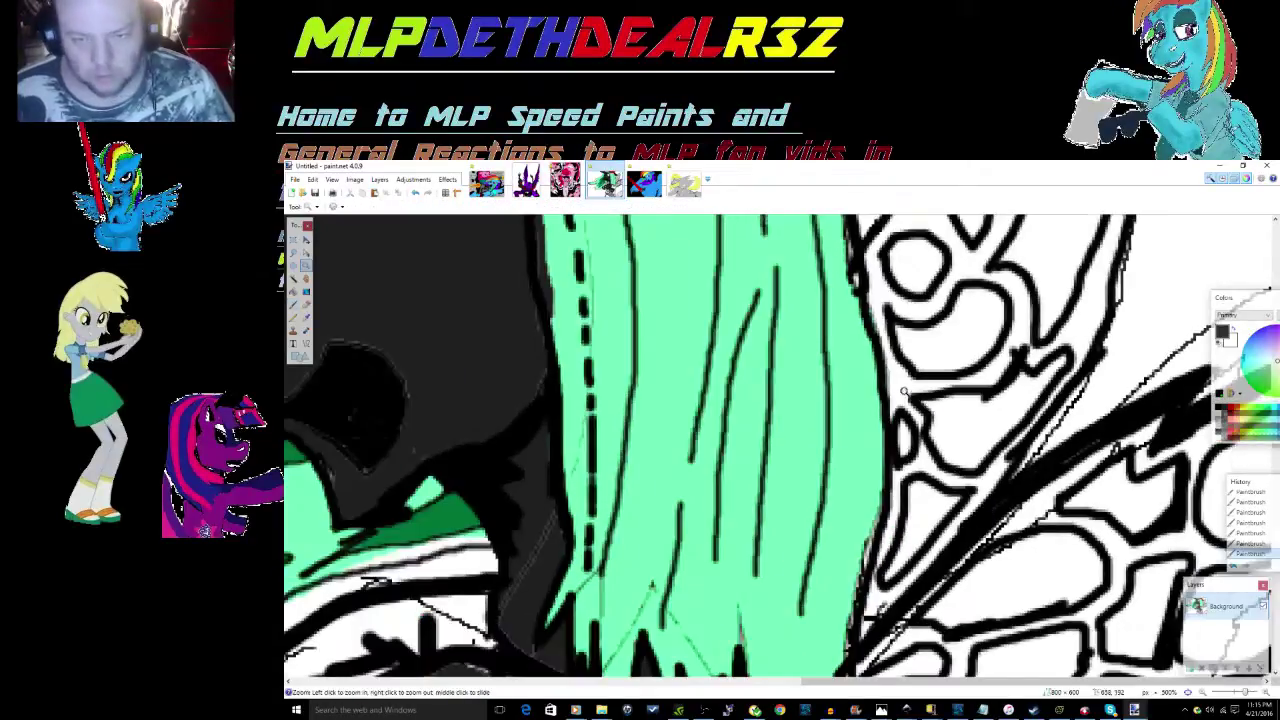
pyautogui.rightClick(904, 393)
pyautogui.rightClick(904, 393)
pyautogui.rightClick(998, 473)
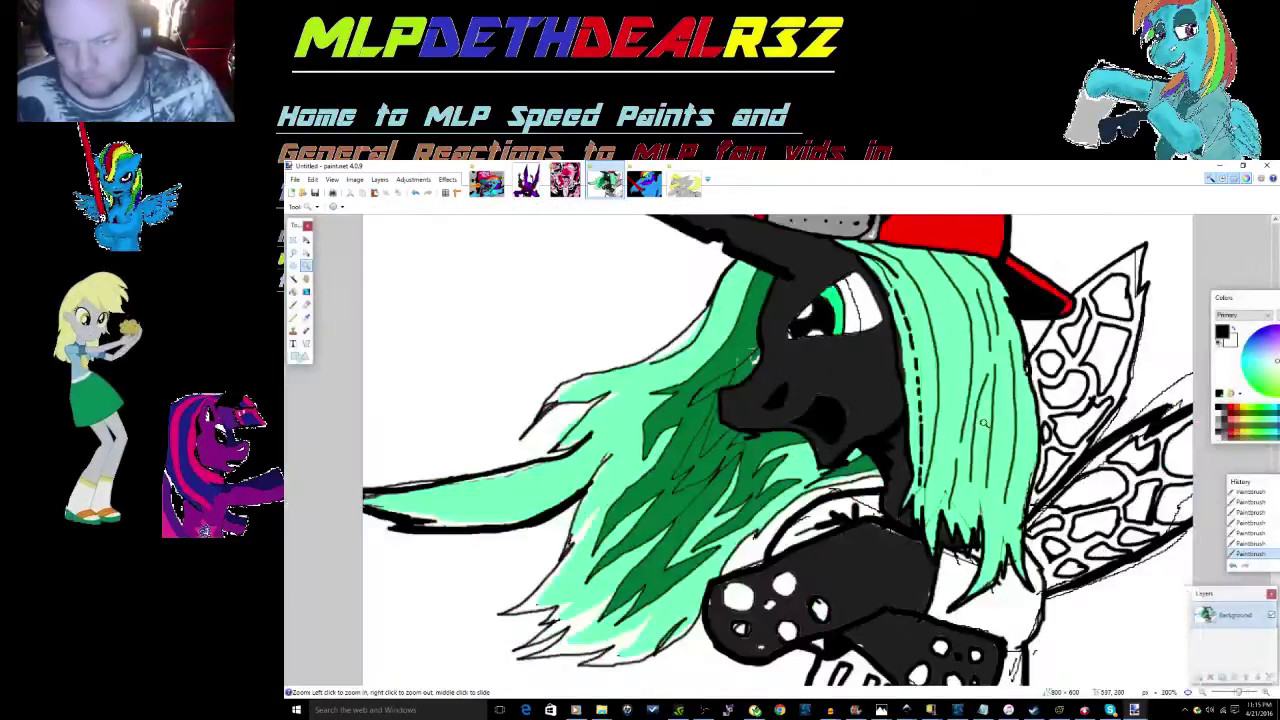
pyautogui.rightClick(984, 423)
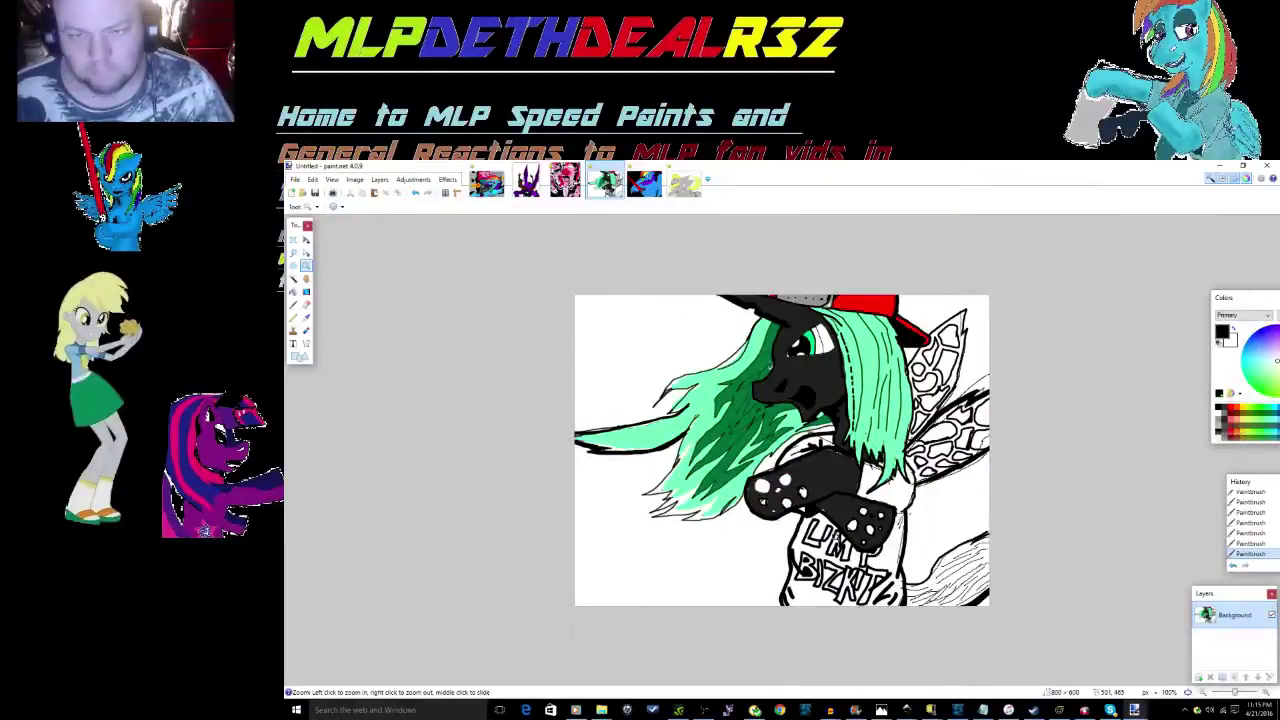
pyautogui.rightClick(852, 450)
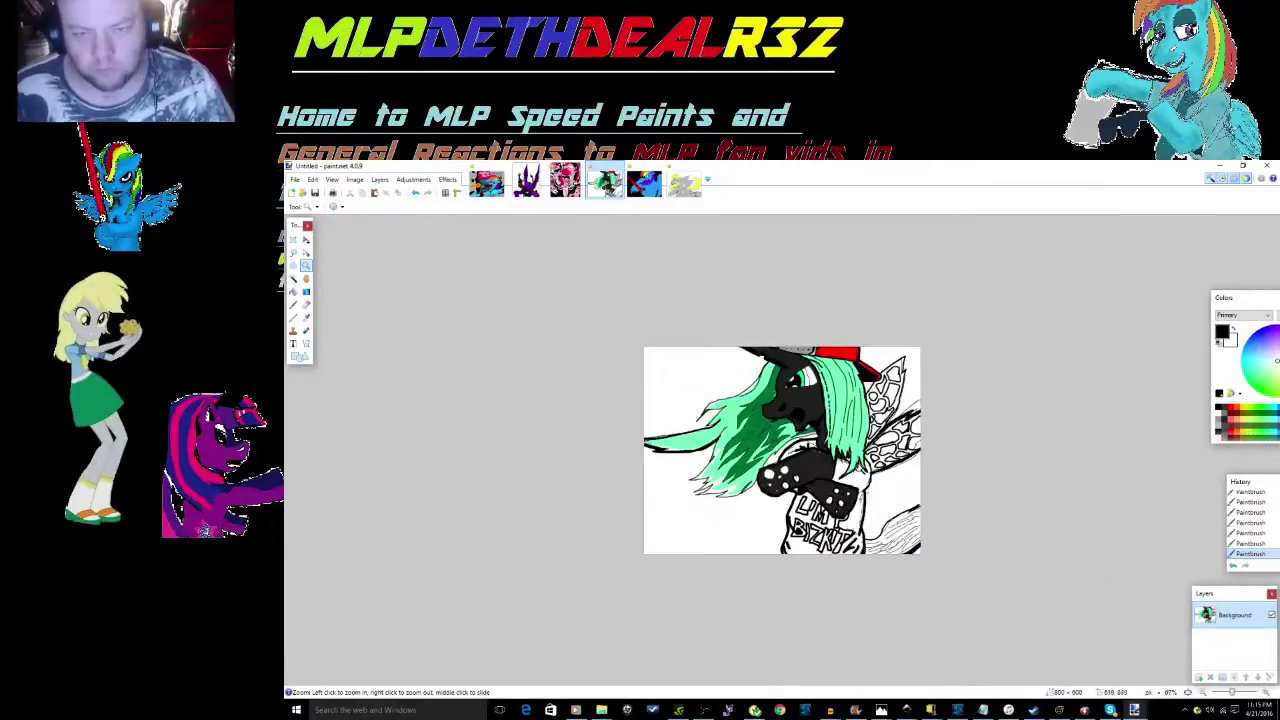
pyautogui.click(822, 446)
pyautogui.click(822, 446)
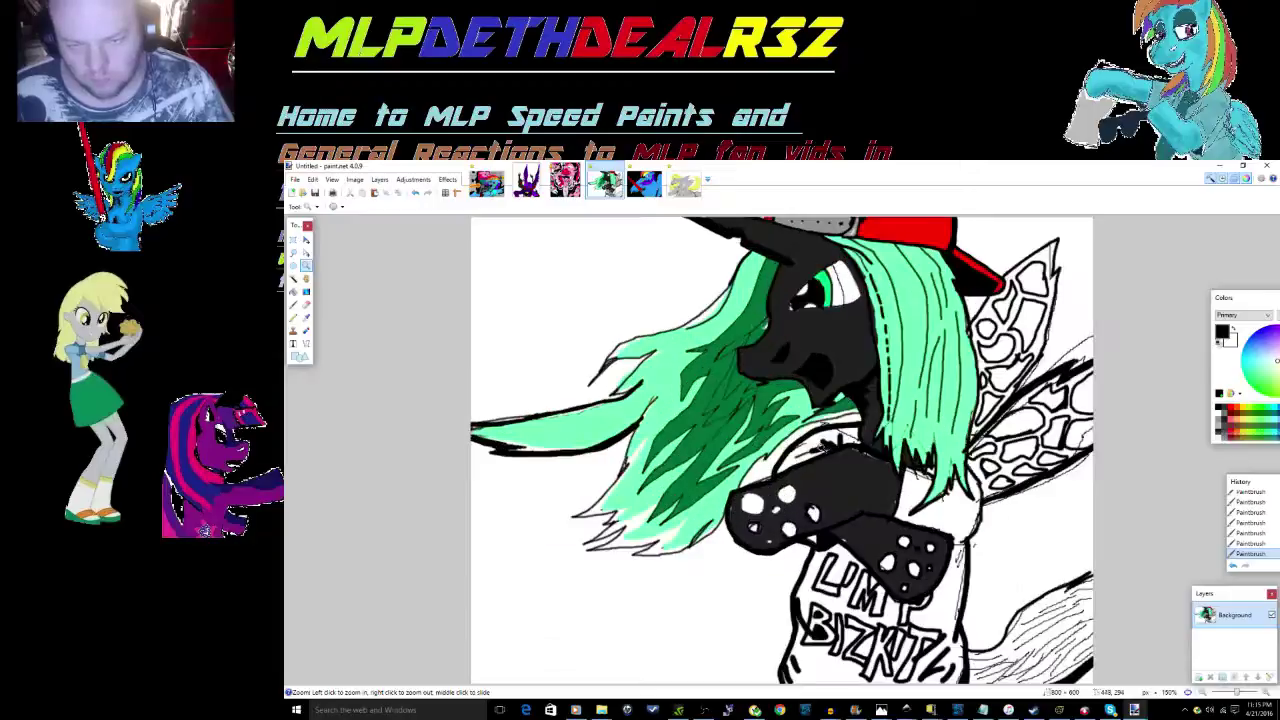
pyautogui.press('b')
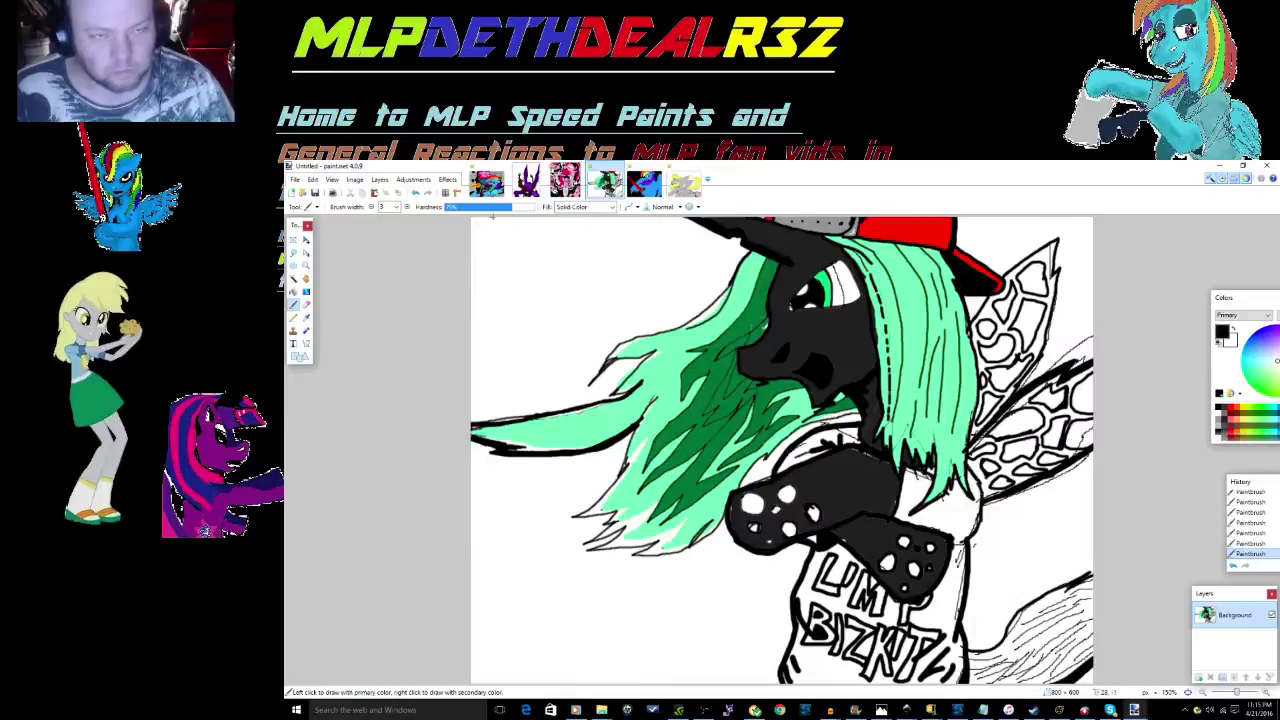
pyautogui.moveTo(479, 224)
pyautogui.mouseDown()
pyautogui.moveTo(500, 225)
pyautogui.moveTo(517, 330)
pyautogui.mouseUp()
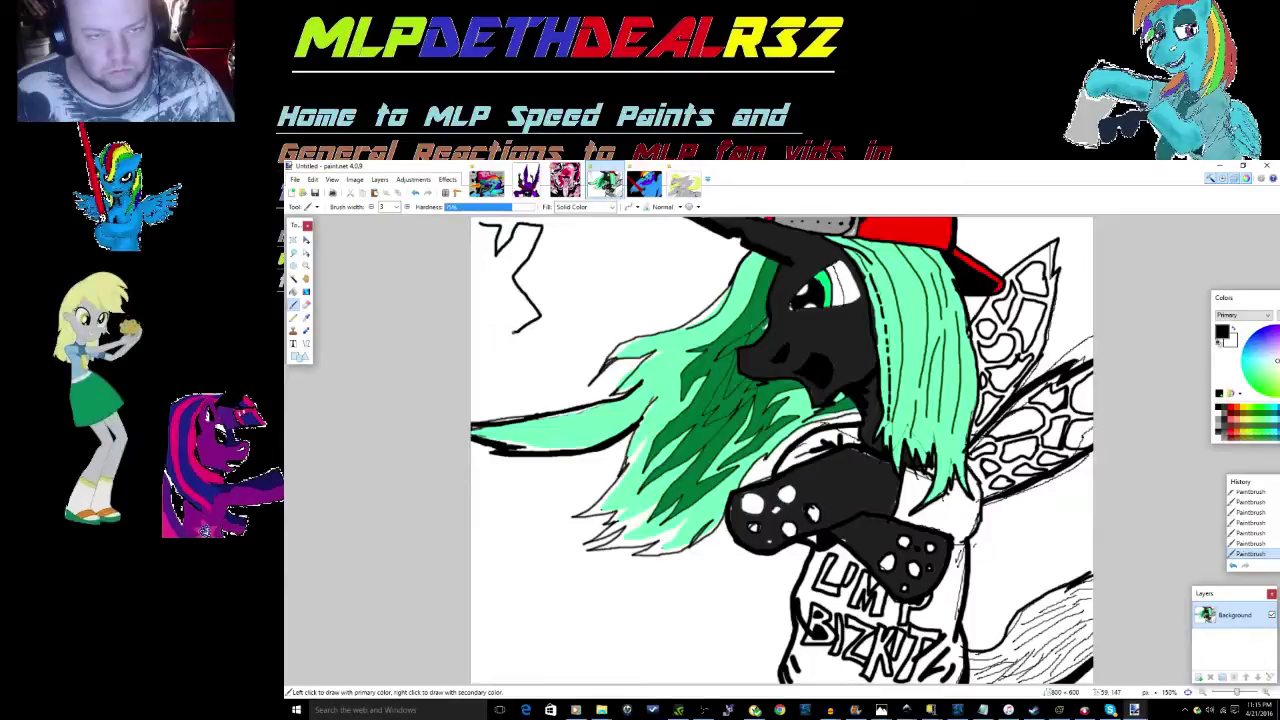
pyautogui.moveTo(517, 331); pyautogui.dragTo(479, 225)
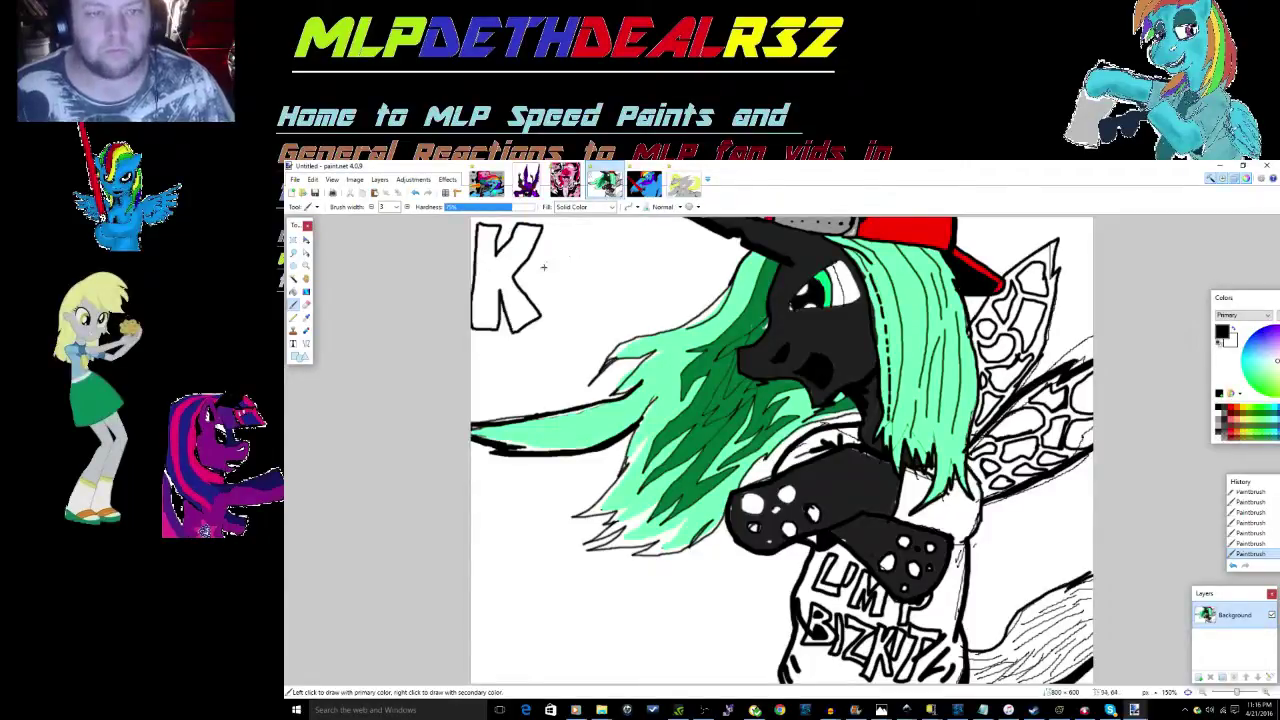
# Step: Paint the outlined block letters "EEP" after the K to complete the word "KEEP"
pyautogui.moveTo(544, 268)
pyautogui.mouseDown()
pyautogui.moveTo(547, 222)
pyautogui.moveTo(576, 220)
pyautogui.moveTo(560, 278)
pyautogui.moveTo(577, 290)
pyautogui.moveTo(548, 291)
pyautogui.moveTo(544, 266)
pyautogui.mouseUp()
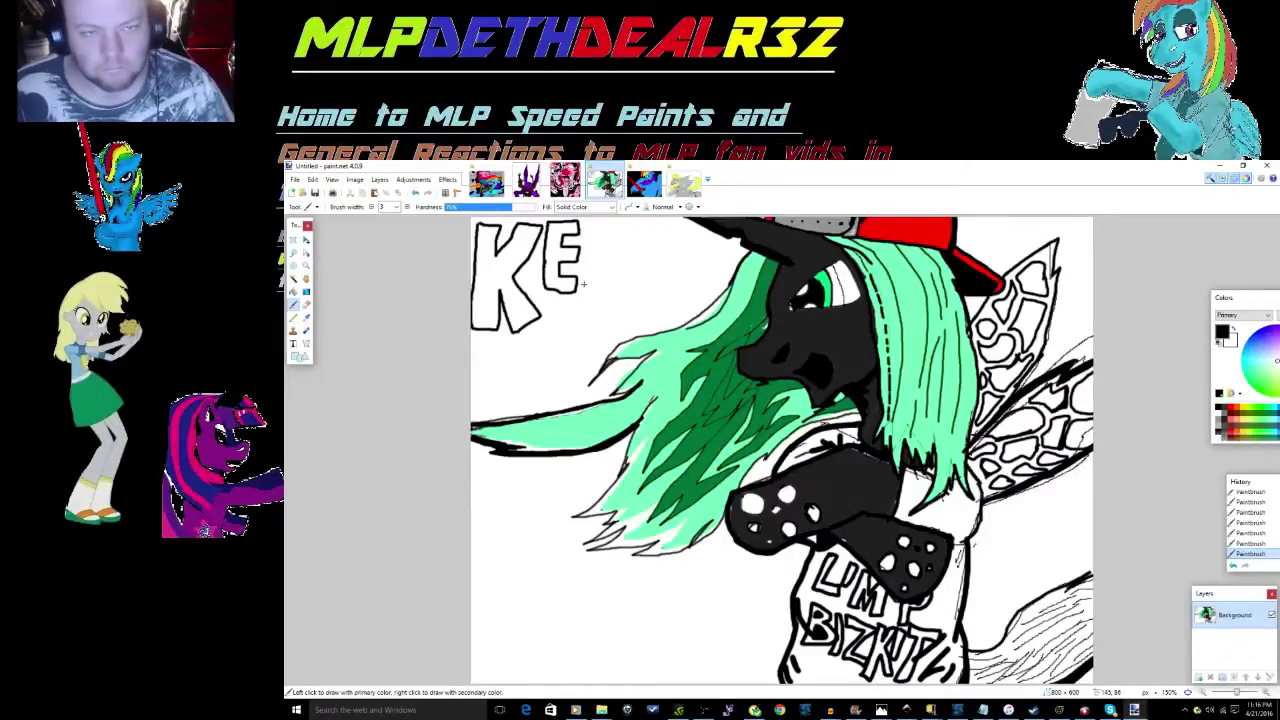
pyautogui.moveTo(587, 218)
pyautogui.mouseDown()
pyautogui.moveTo(588, 295)
pyautogui.moveTo(620, 220)
pyautogui.moveTo(620, 260)
pyautogui.moveTo(618, 287)
pyautogui.moveTo(582, 300)
pyautogui.mouseUp()
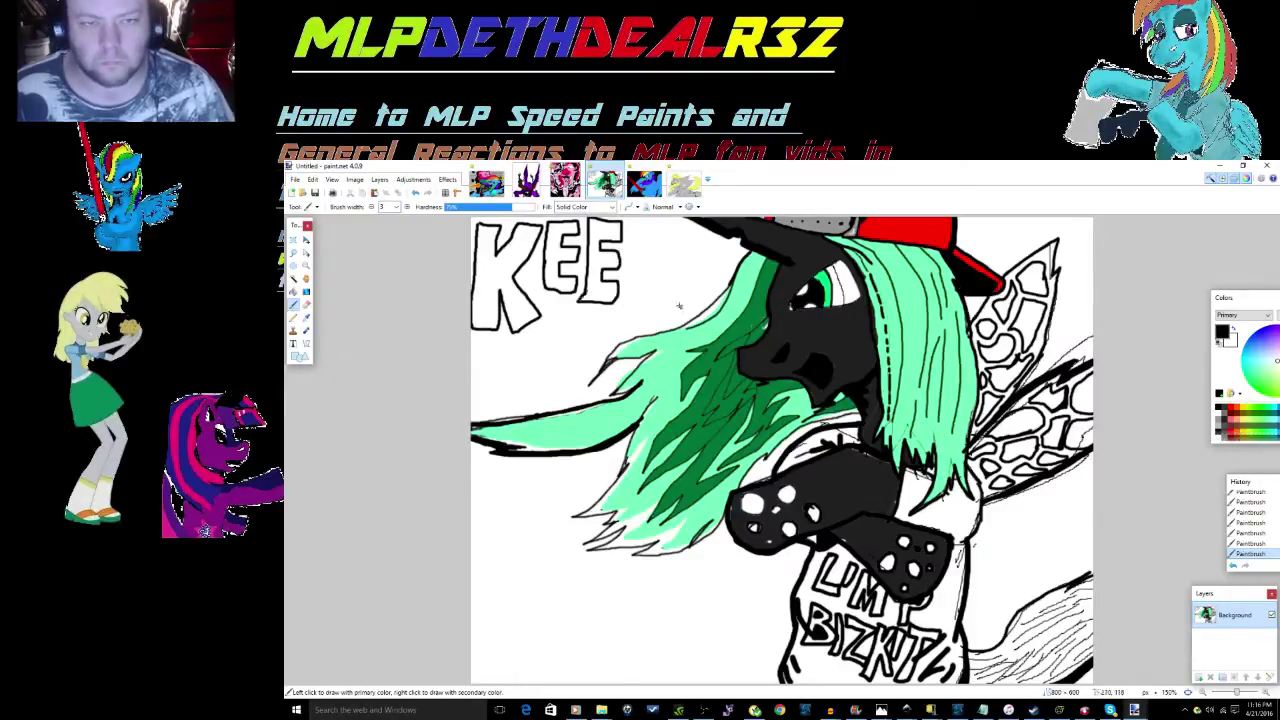
pyautogui.moveTo(639, 249); pyautogui.dragTo(640, 303)
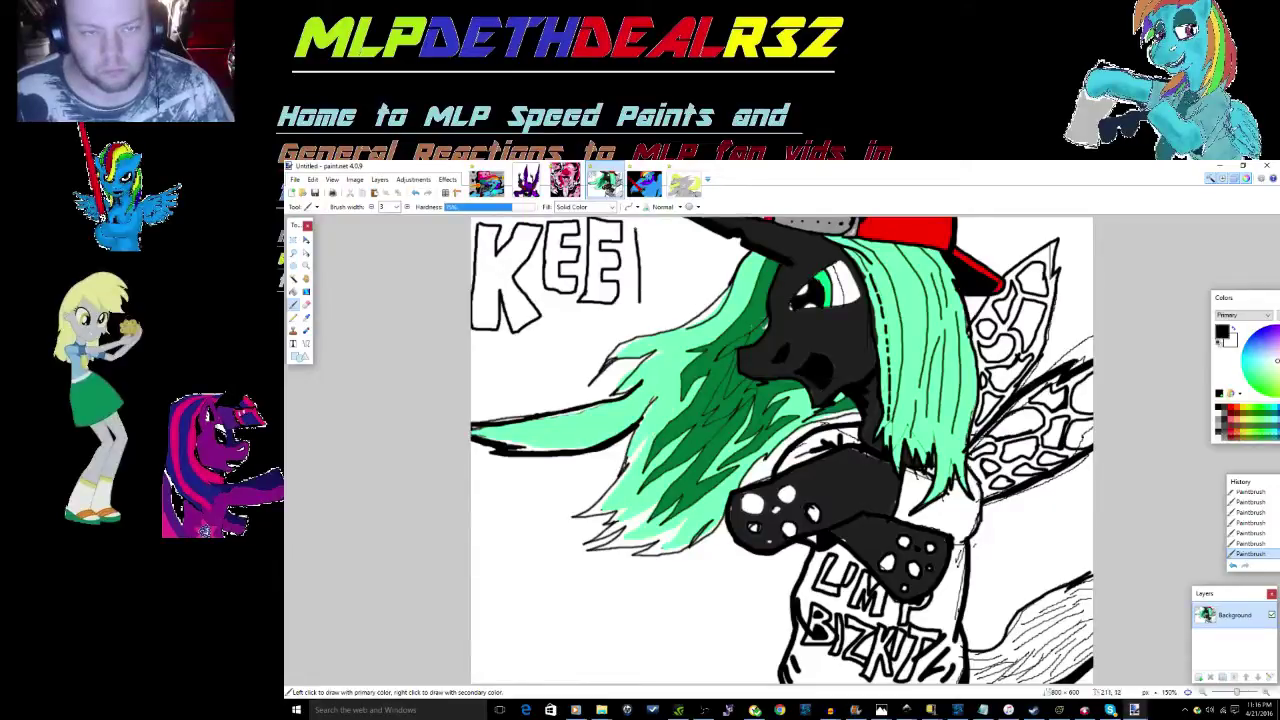
pyautogui.moveTo(642, 224); pyautogui.dragTo(645, 270)
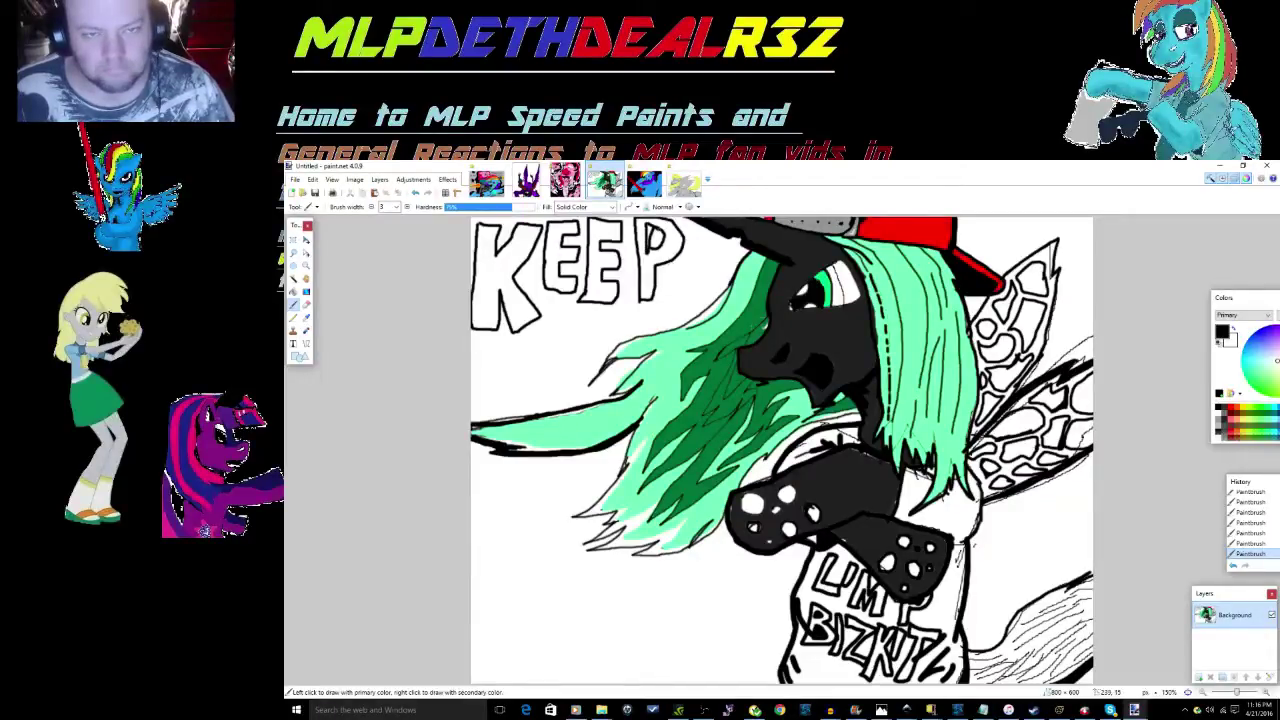
pyautogui.moveTo(662, 232); pyautogui.dragTo(648, 238)
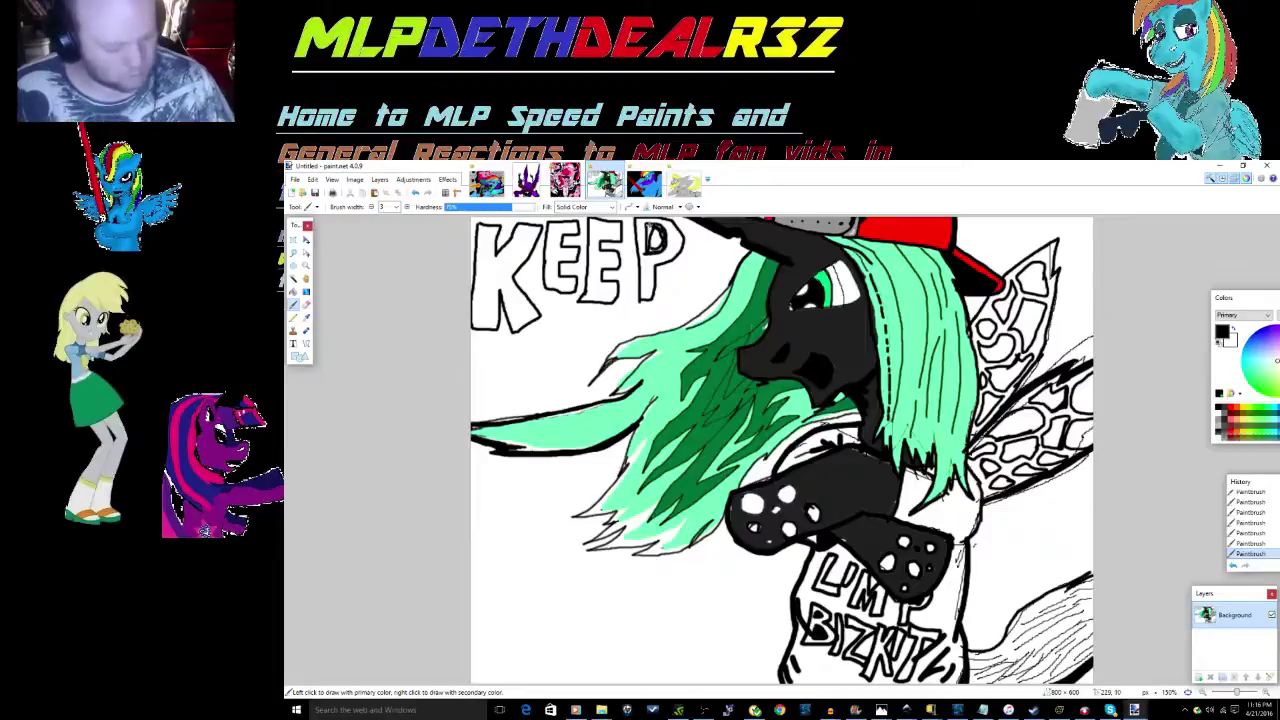
pyautogui.hotkey('ctrl', 'z')
pyautogui.hotkey('ctrl', 'z')
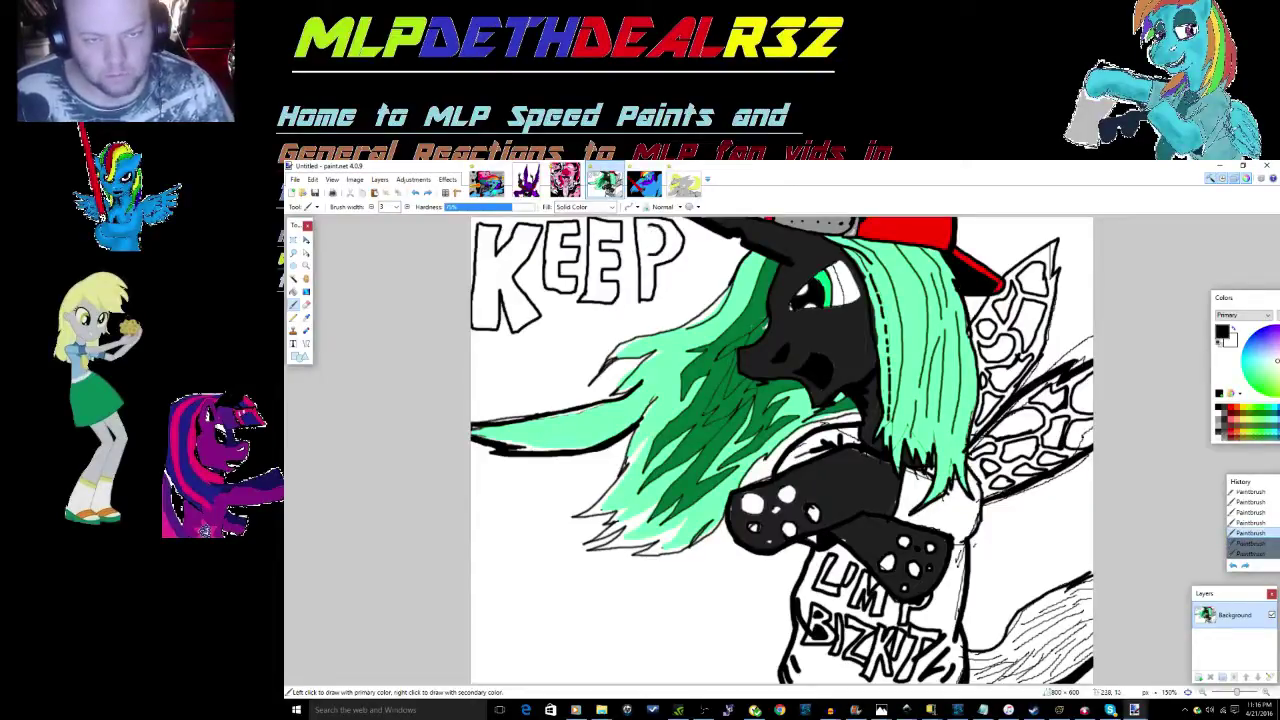
pyautogui.hotkey('ctrl', 'y')
pyautogui.hotkey('ctrl', 'y')
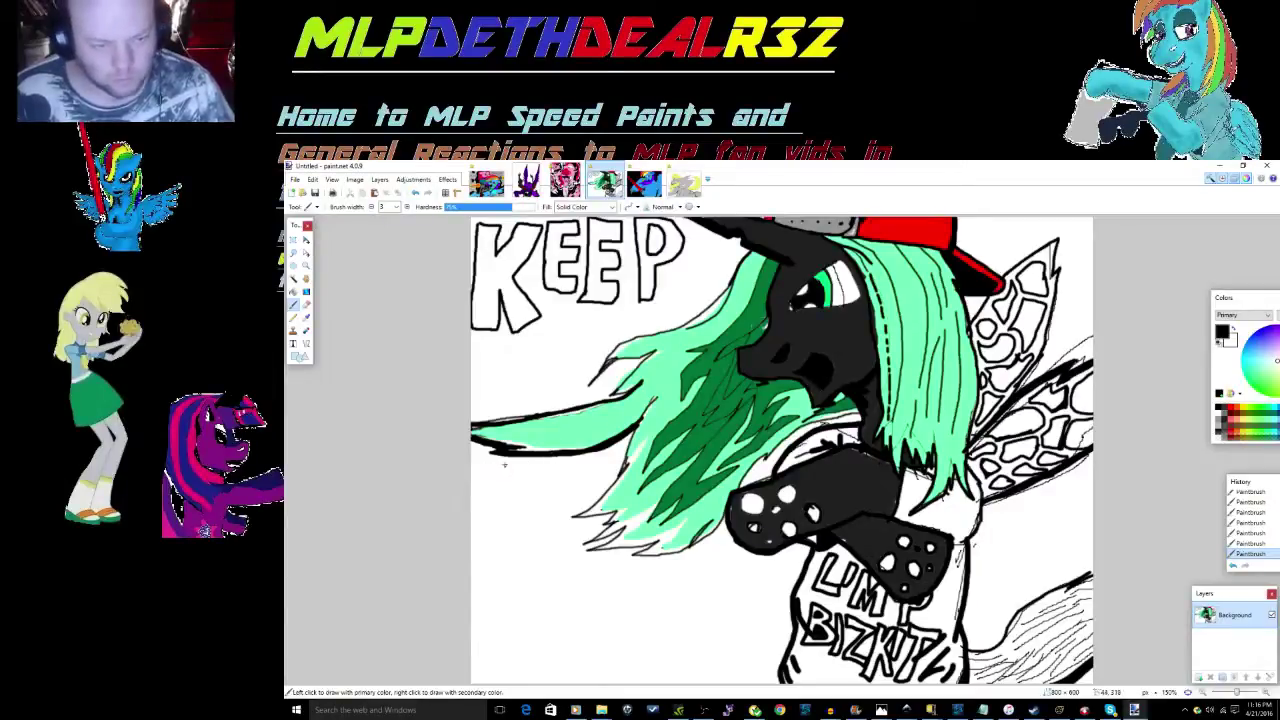
# Step: Paint the outlined block-letter word "ON" beneath the long pointed strand of hair at the canvas's left edge
pyautogui.moveTo(494, 464)
pyautogui.mouseDown()
pyautogui.moveTo(506, 463)
pyautogui.moveTo(489, 474)
pyautogui.mouseUp()
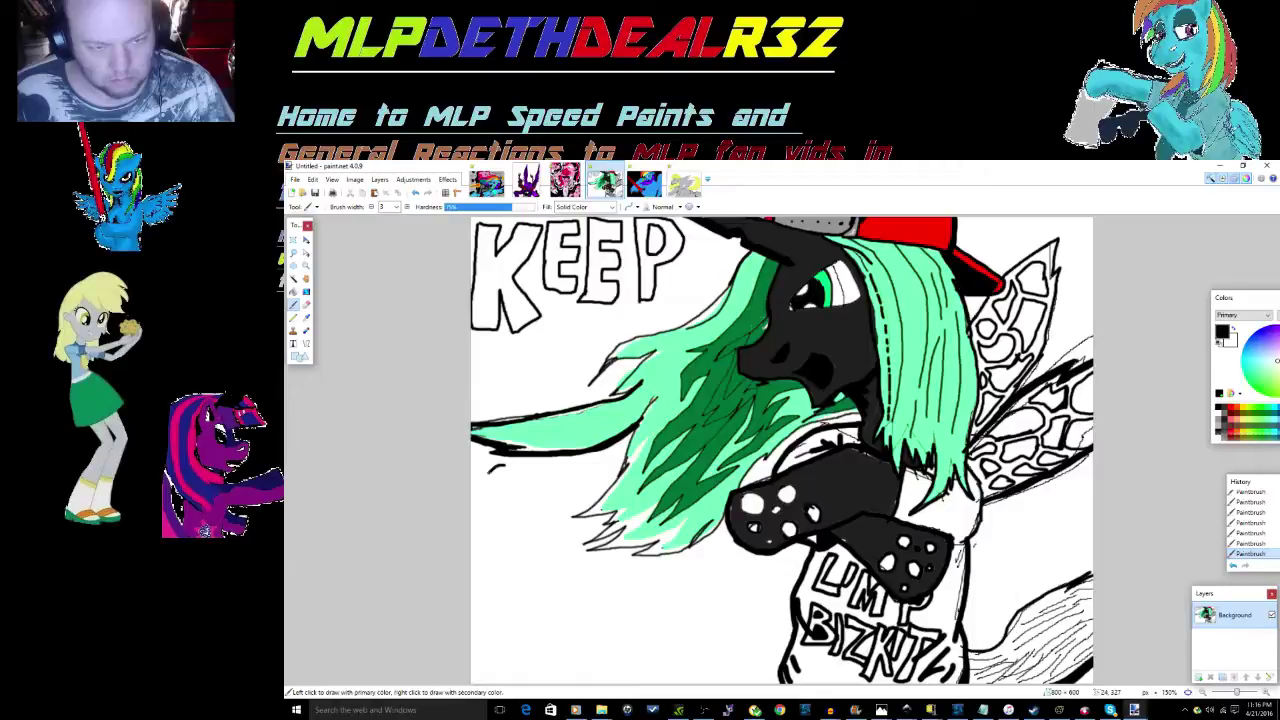
pyautogui.moveTo(506, 463); pyautogui.dragTo(500, 464)
pyautogui.moveTo(517, 509)
pyautogui.mouseDown()
pyautogui.moveTo(508, 518)
pyautogui.moveTo(531, 490)
pyautogui.mouseUp()
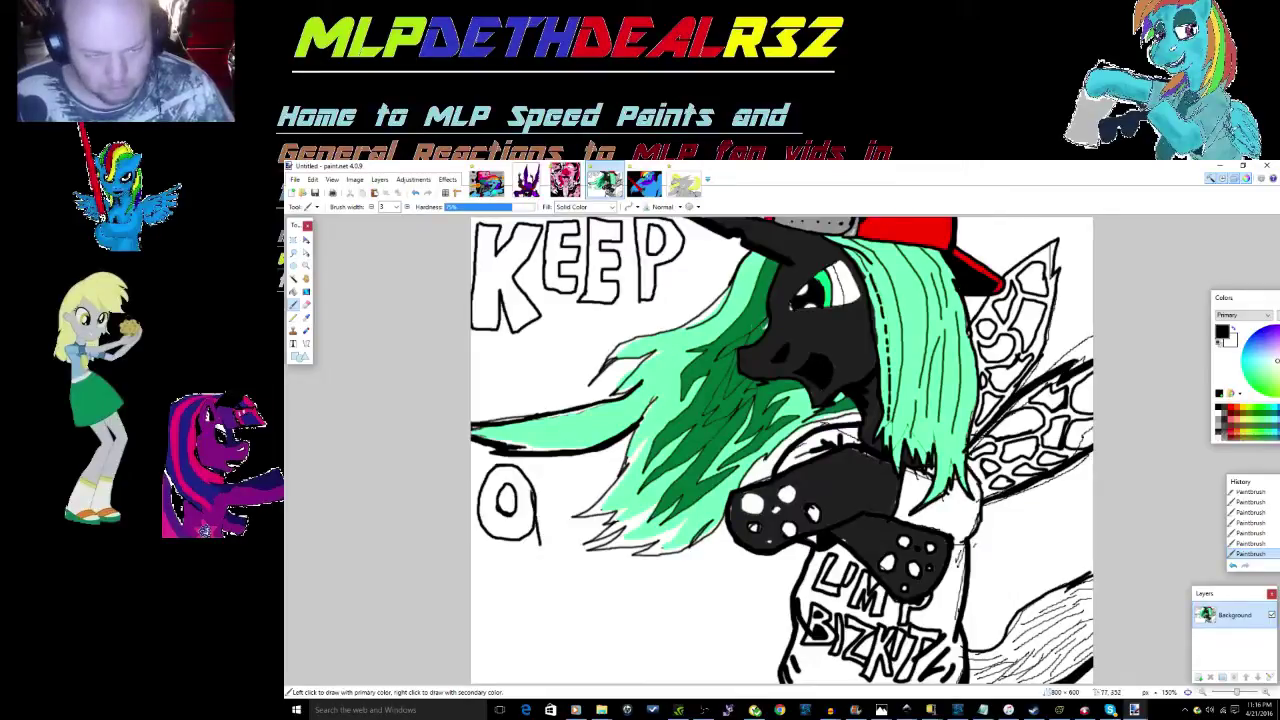
pyautogui.hotkey('ctrl', 'z')
pyautogui.moveTo(533, 540)
pyautogui.mouseDown()
pyautogui.moveTo(530, 474)
pyautogui.moveTo(560, 500)
pyautogui.moveTo(560, 470)
pyautogui.moveTo(582, 468)
pyautogui.moveTo(580, 530)
pyautogui.moveTo(562, 548)
pyautogui.moveTo(532, 544)
pyautogui.mouseUp()
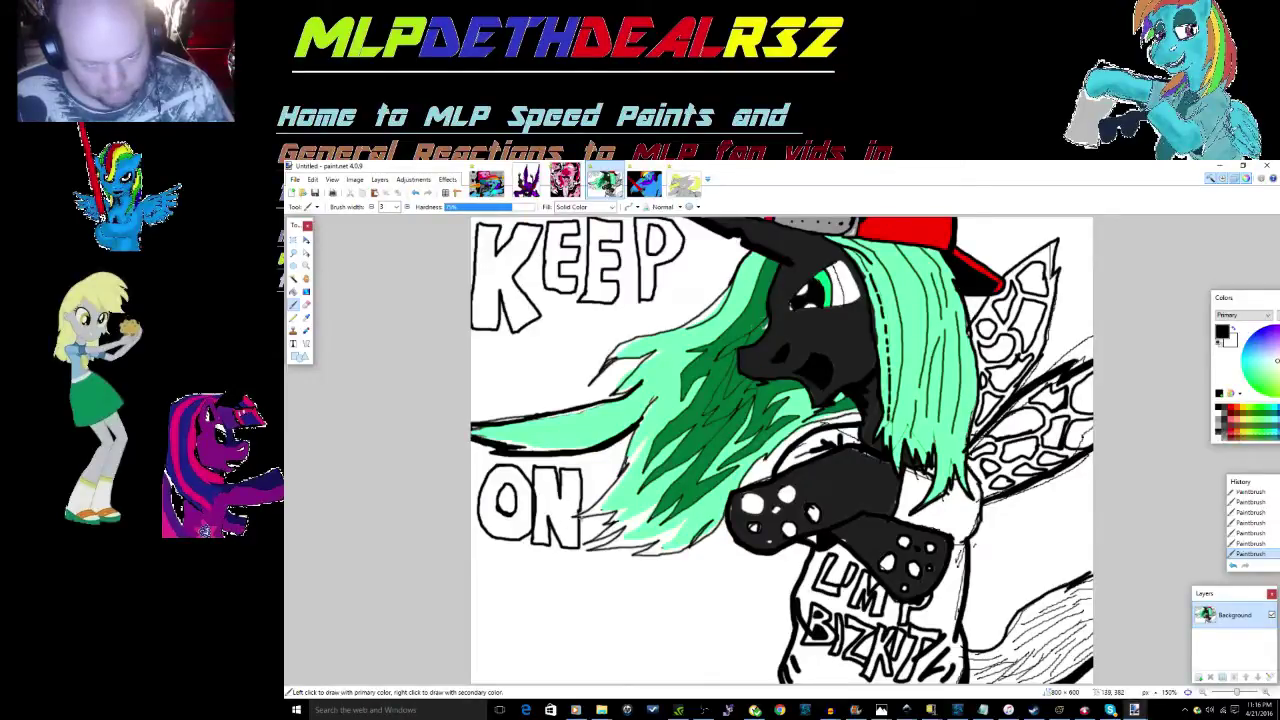
pyautogui.moveTo(579, 514); pyautogui.dragTo(578, 470)
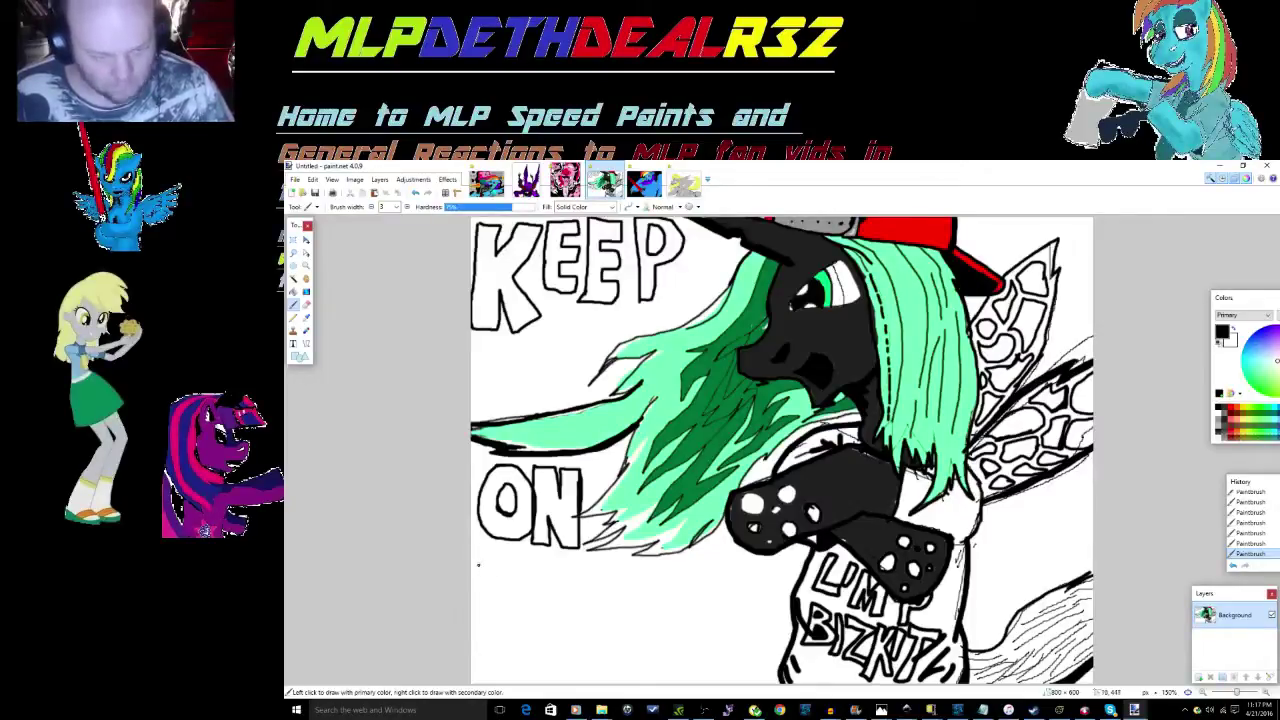
# Step: Paint the outlined block-letter word "ROLLIN" below "ON", with a large jagged R and a large N
pyautogui.moveTo(478, 565); pyautogui.dragTo(497, 575)
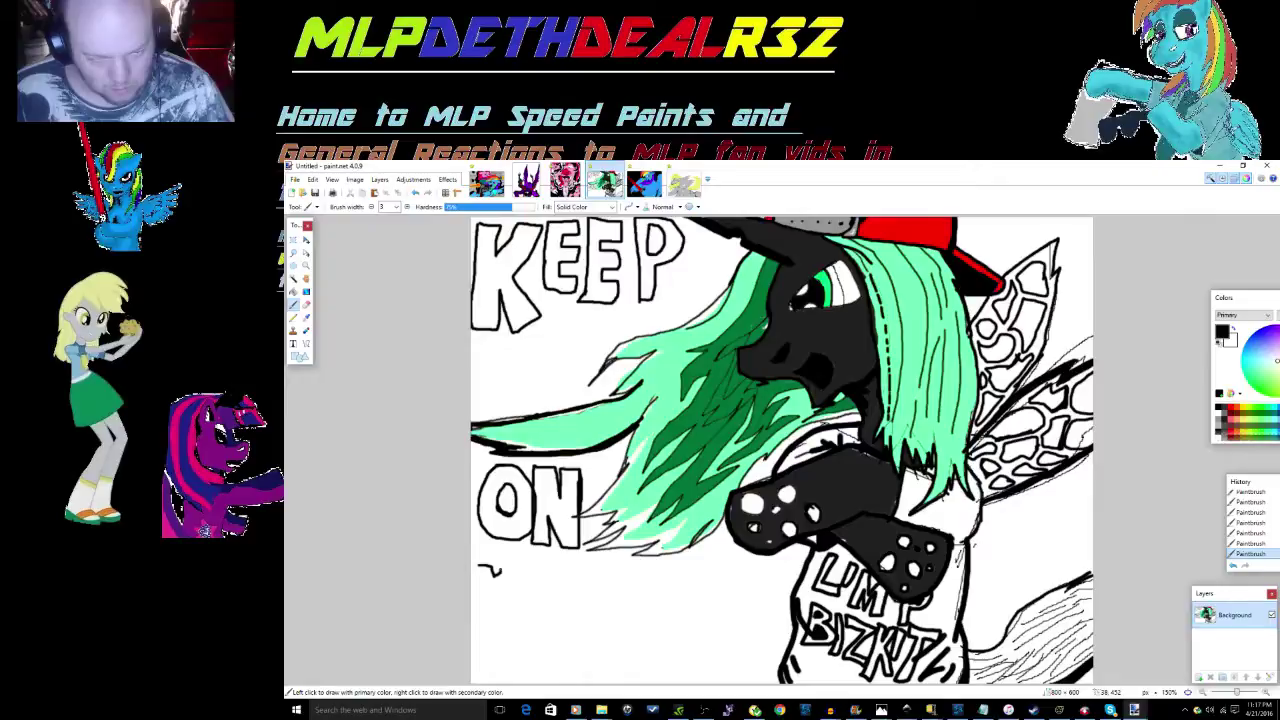
pyautogui.moveTo(500, 573)
pyautogui.mouseDown()
pyautogui.moveTo(544, 675)
pyautogui.moveTo(510, 653)
pyautogui.moveTo(482, 676)
pyautogui.moveTo(480, 566)
pyautogui.moveTo(514, 592)
pyautogui.mouseUp()
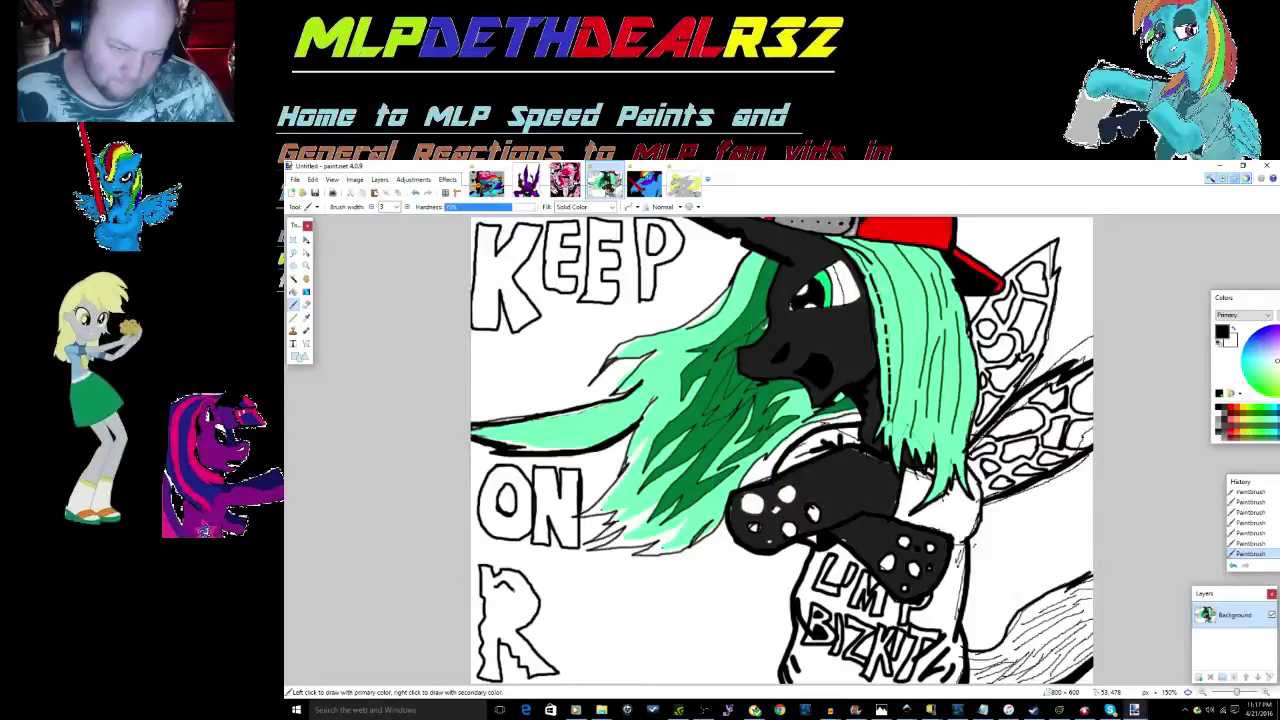
pyautogui.moveTo(516, 591)
pyautogui.mouseDown()
pyautogui.moveTo(612, 645)
pyautogui.moveTo(622, 637)
pyautogui.moveTo(604, 632)
pyautogui.moveTo(594, 593)
pyautogui.moveTo(603, 587)
pyautogui.moveTo(602, 628)
pyautogui.moveTo(629, 622)
pyautogui.moveTo(619, 580)
pyautogui.moveTo(605, 579)
pyautogui.mouseUp()
pyautogui.moveTo(637, 622)
pyautogui.mouseDown()
pyautogui.moveTo(640, 572)
pyautogui.moveTo(636, 618)
pyautogui.mouseUp()
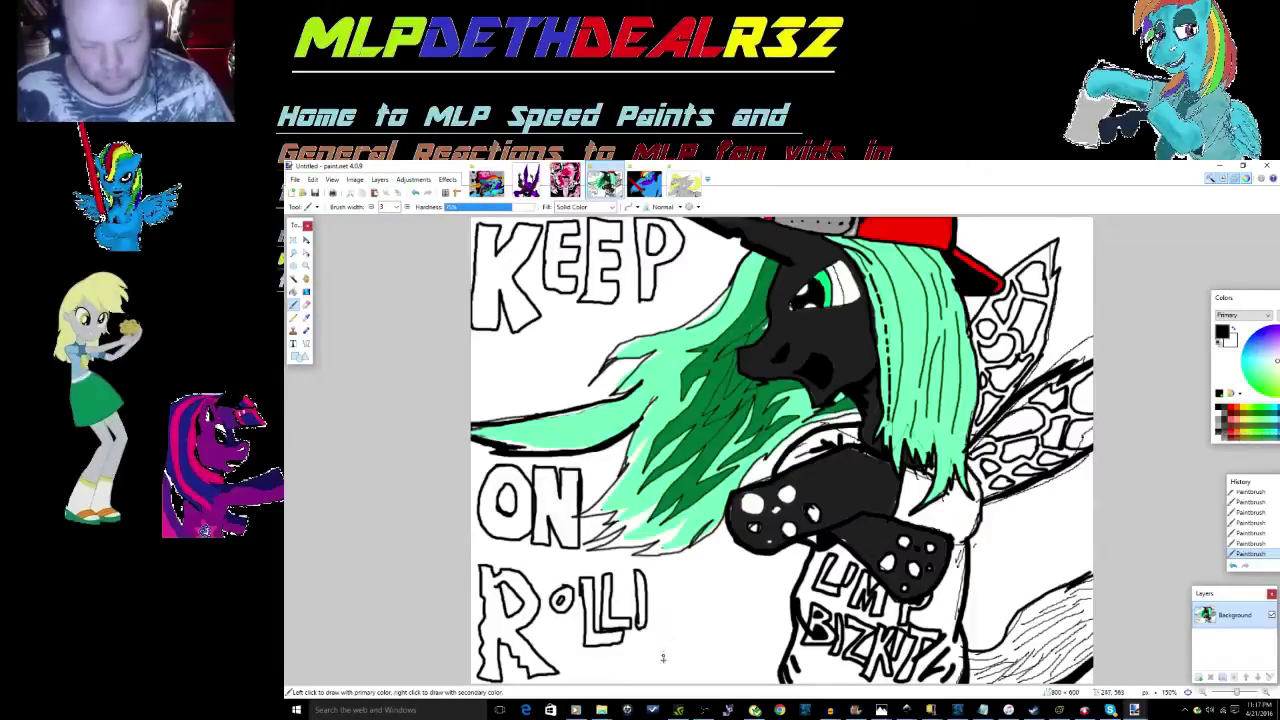
pyautogui.moveTo(670, 666); pyautogui.dragTo(670, 613)
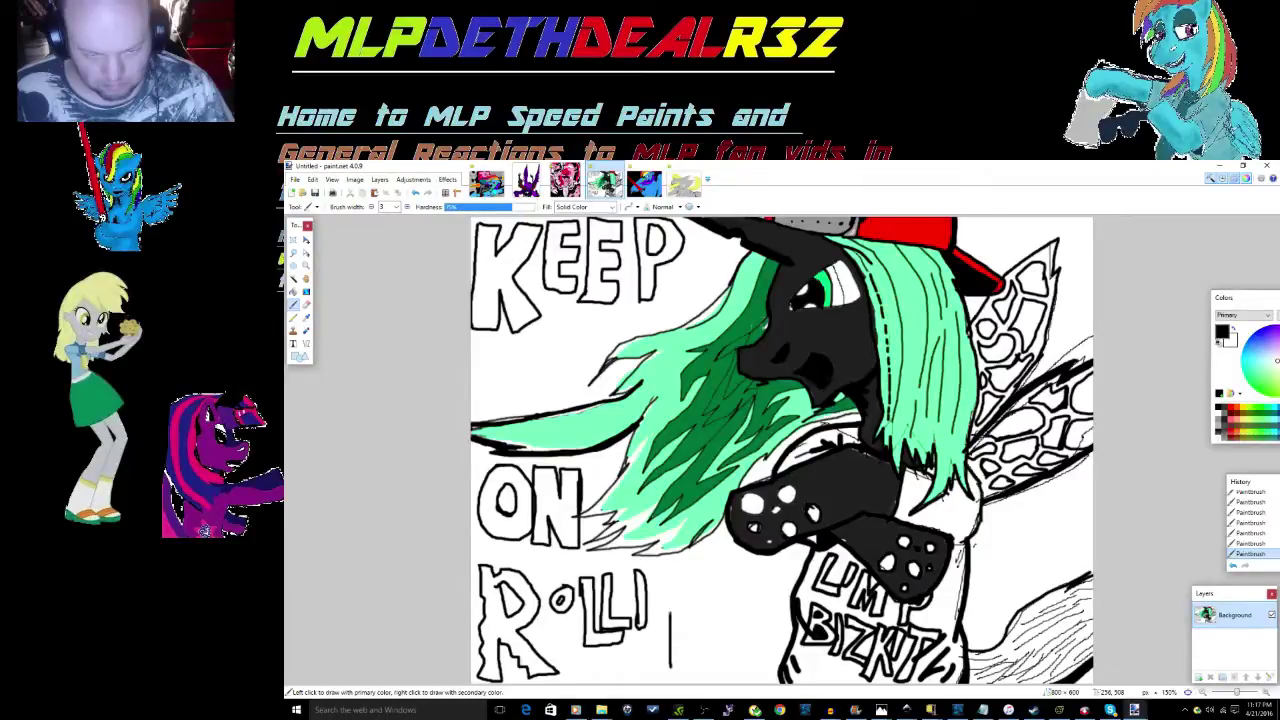
pyautogui.moveTo(670, 615); pyautogui.dragTo(765, 568)
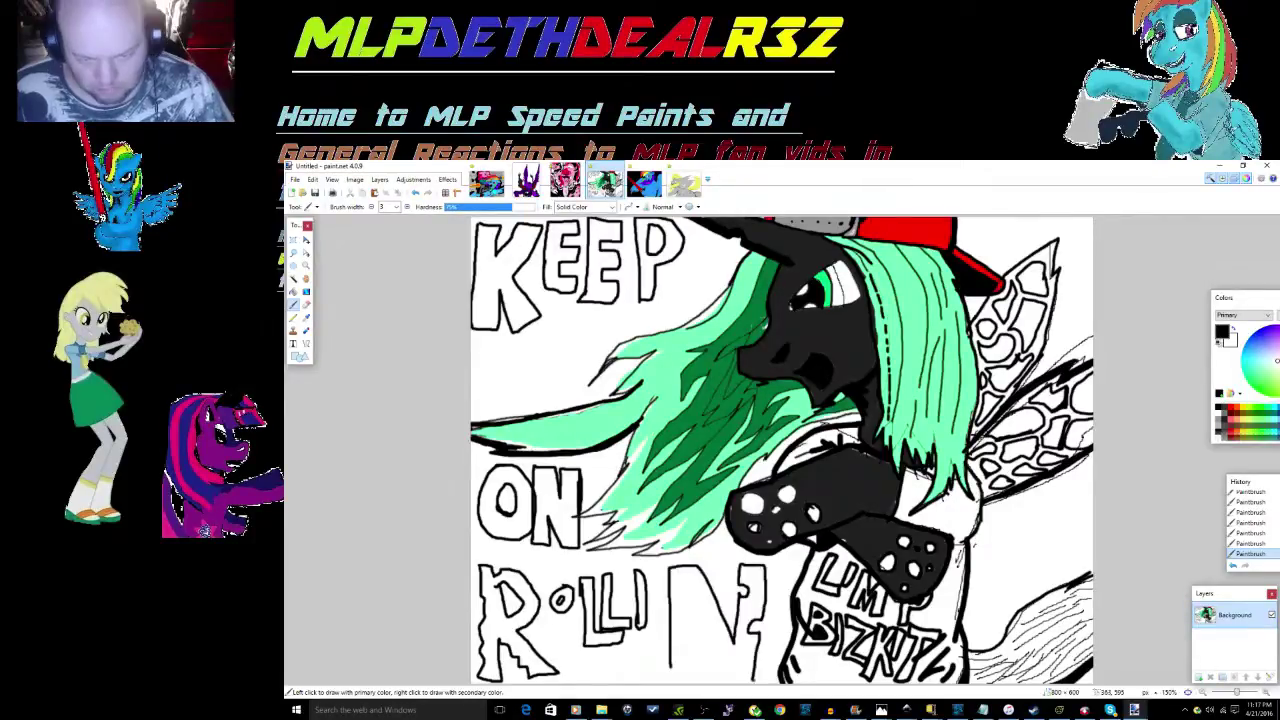
pyautogui.moveTo(757, 679)
pyautogui.mouseDown()
pyautogui.moveTo(726, 681)
pyautogui.moveTo(690, 603)
pyautogui.moveTo(670, 682)
pyautogui.mouseUp()
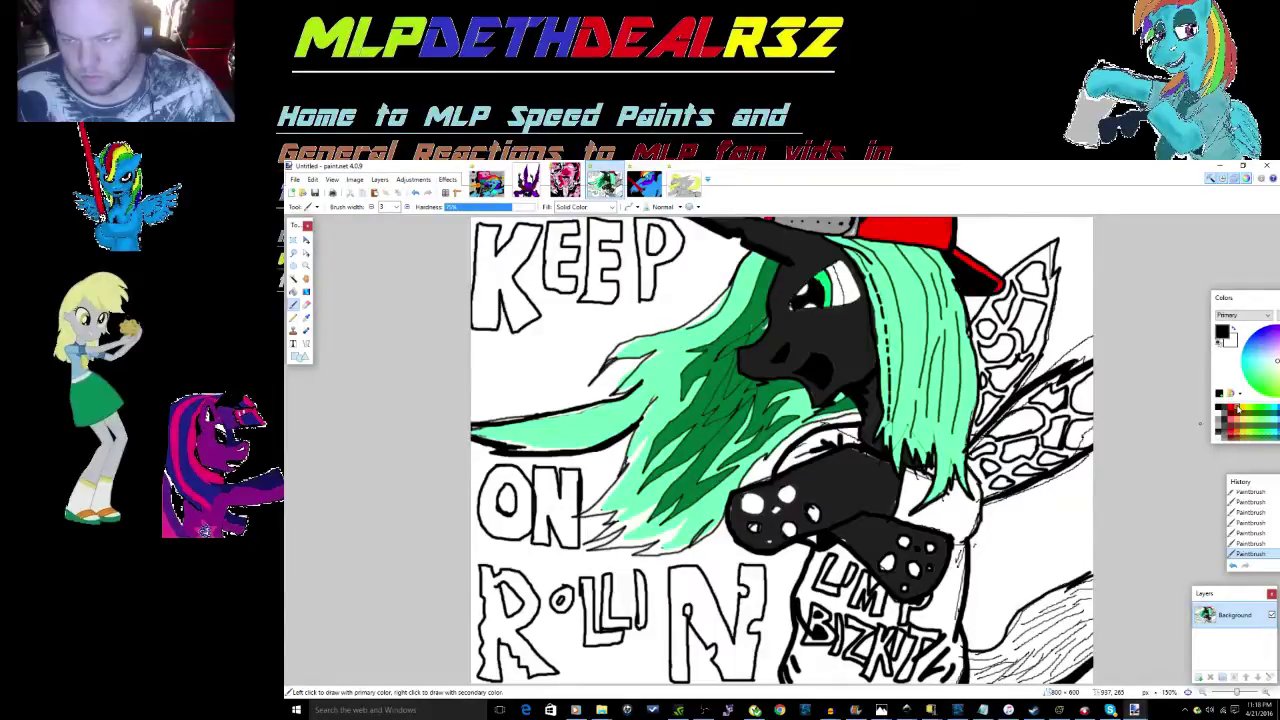
# Step: Fill the letters of the word "KEEP" with orange using the Paint Bucket
pyautogui.click(1238, 408)
pyautogui.click(293, 291)
pyautogui.click(497, 280)
pyautogui.click(555, 260)
pyautogui.click(595, 262)
pyautogui.click(649, 263)
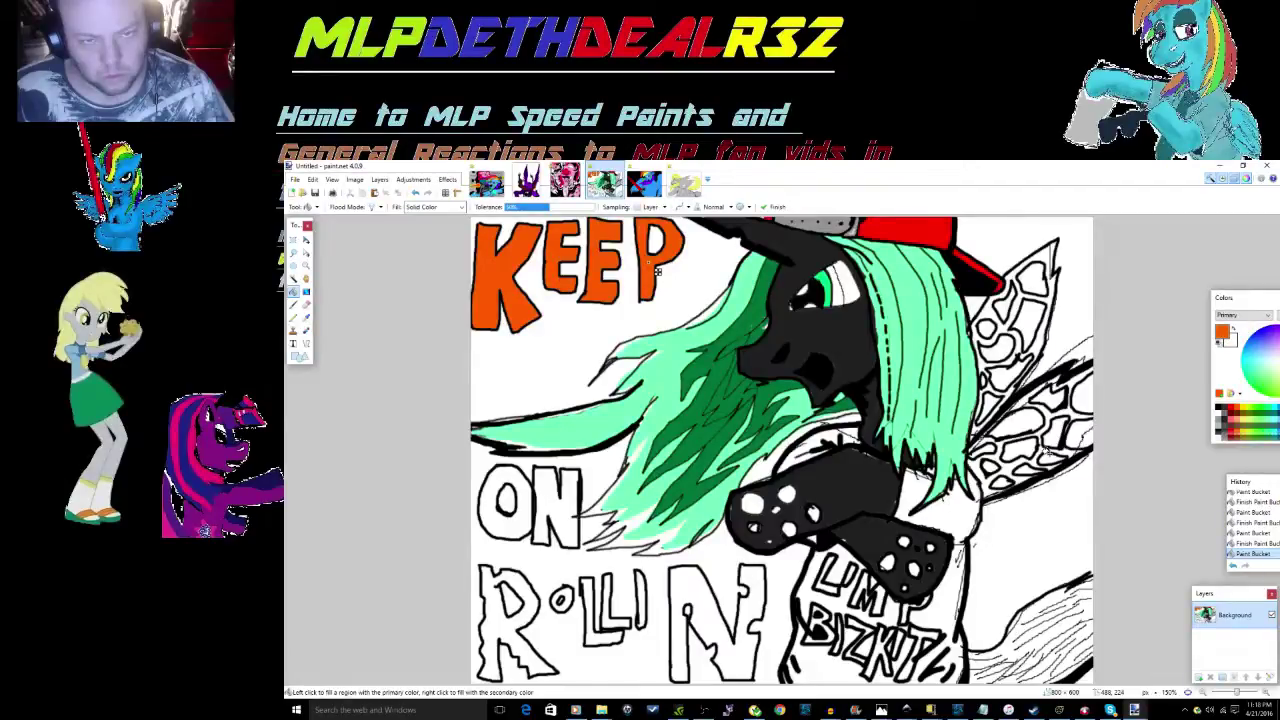
# Step: Fill the letters of the words "ON" and "ROLLIN" with the same orange
pyautogui.click(490, 505)
pyautogui.click(540, 505)
pyautogui.click(495, 620)
pyautogui.click(596, 605)
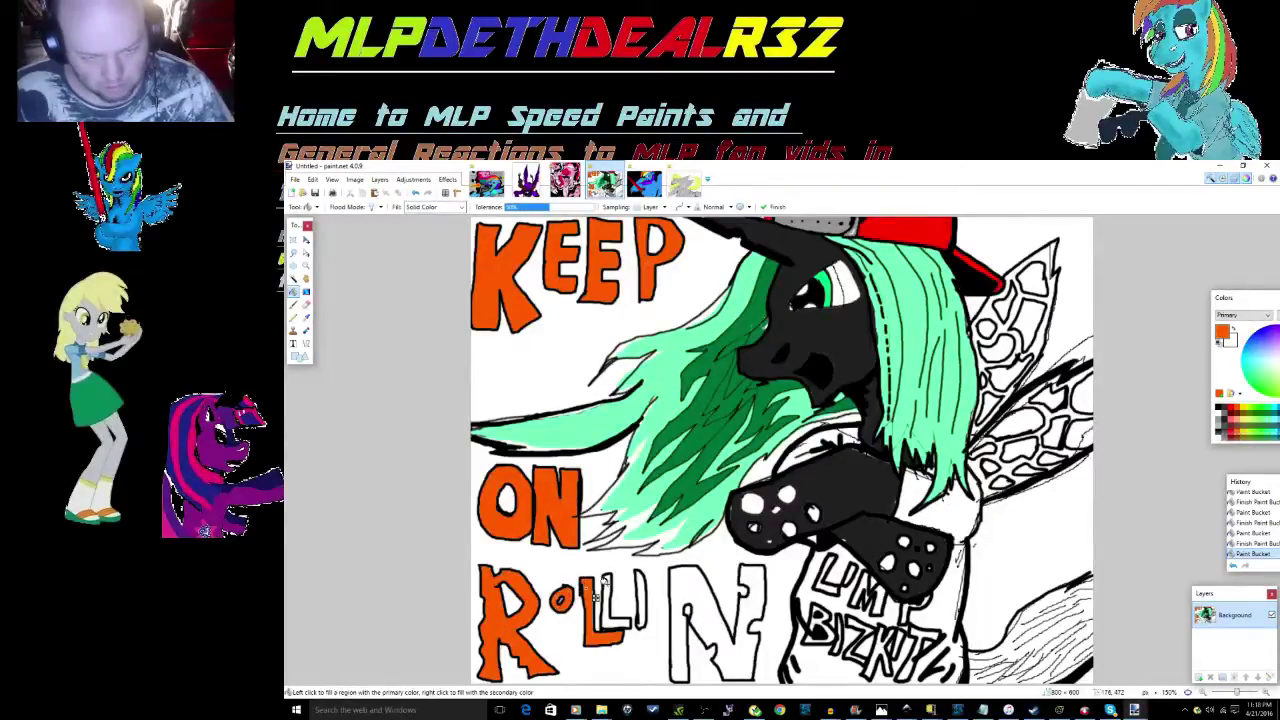
pyautogui.click(612, 600)
pyautogui.click(640, 600)
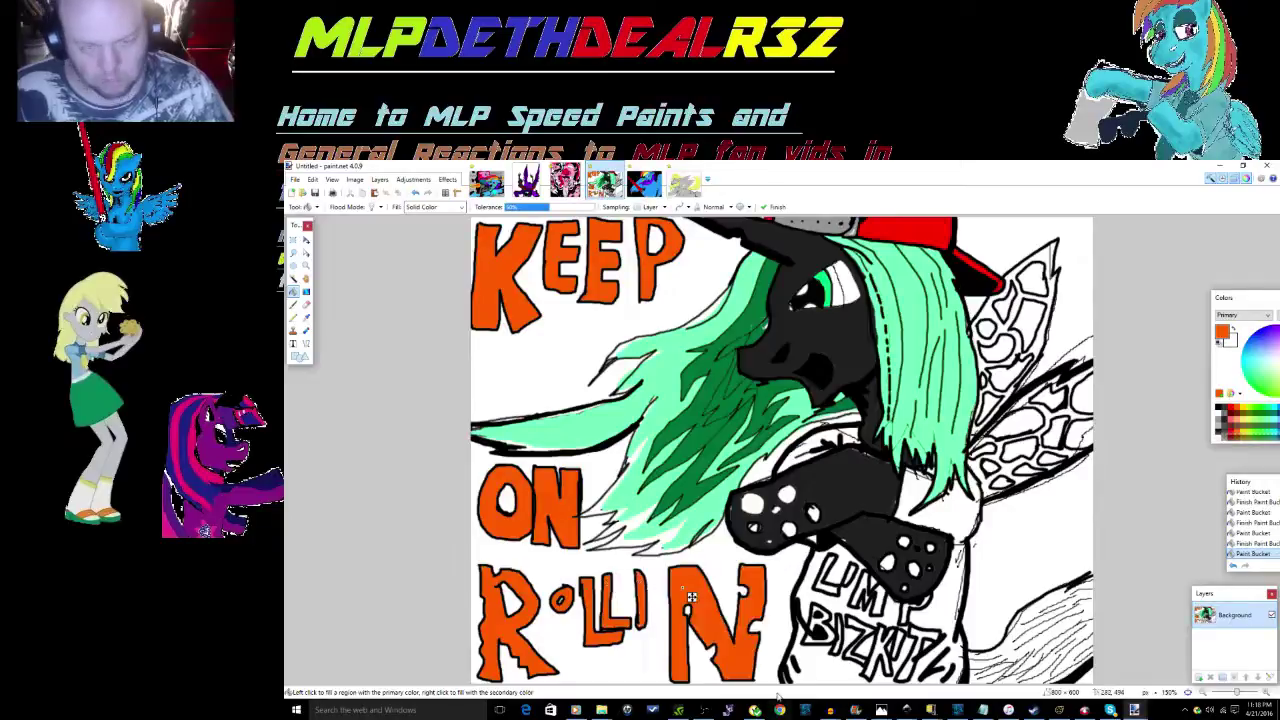
# Step: Complete the orange fill of the large N in the word "ROLLIN"
pyautogui.click(690, 596)
pyautogui.press('b')
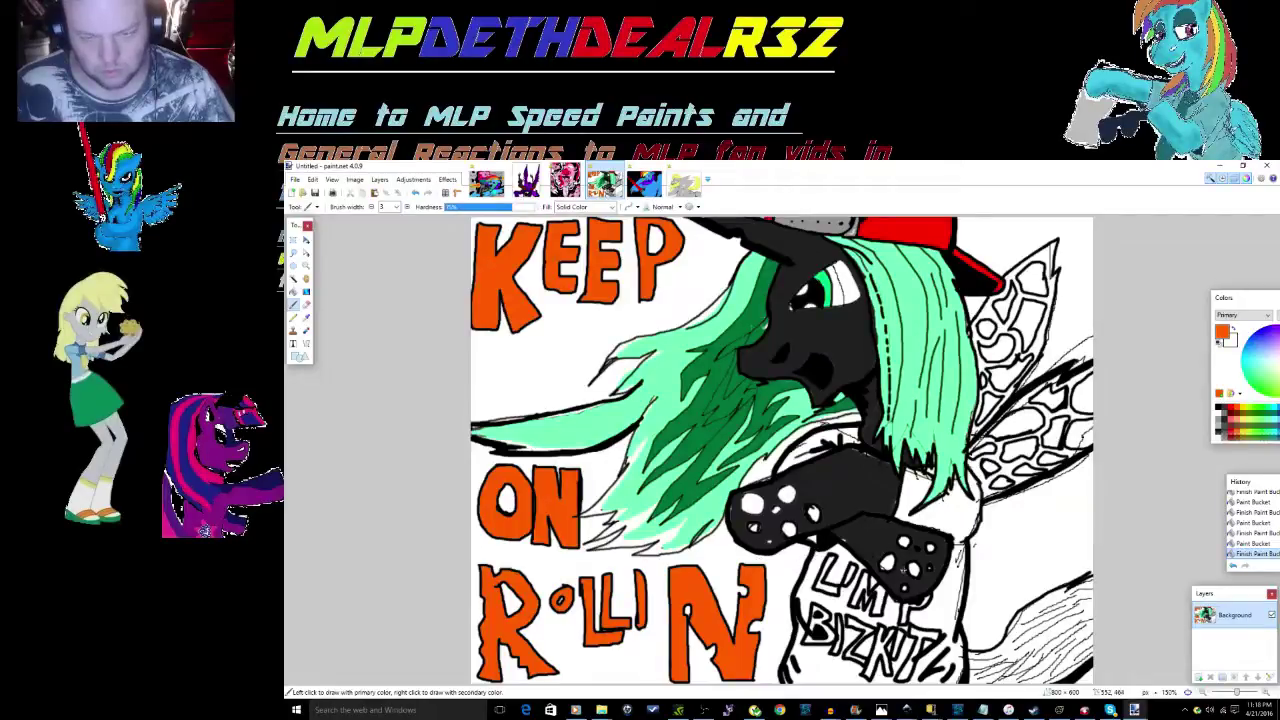
# Step: Fill the L, I and M of the shirt's word "LIMP" with light red using the Paint Bucket
pyautogui.press('f')
pyautogui.click(1230, 432)
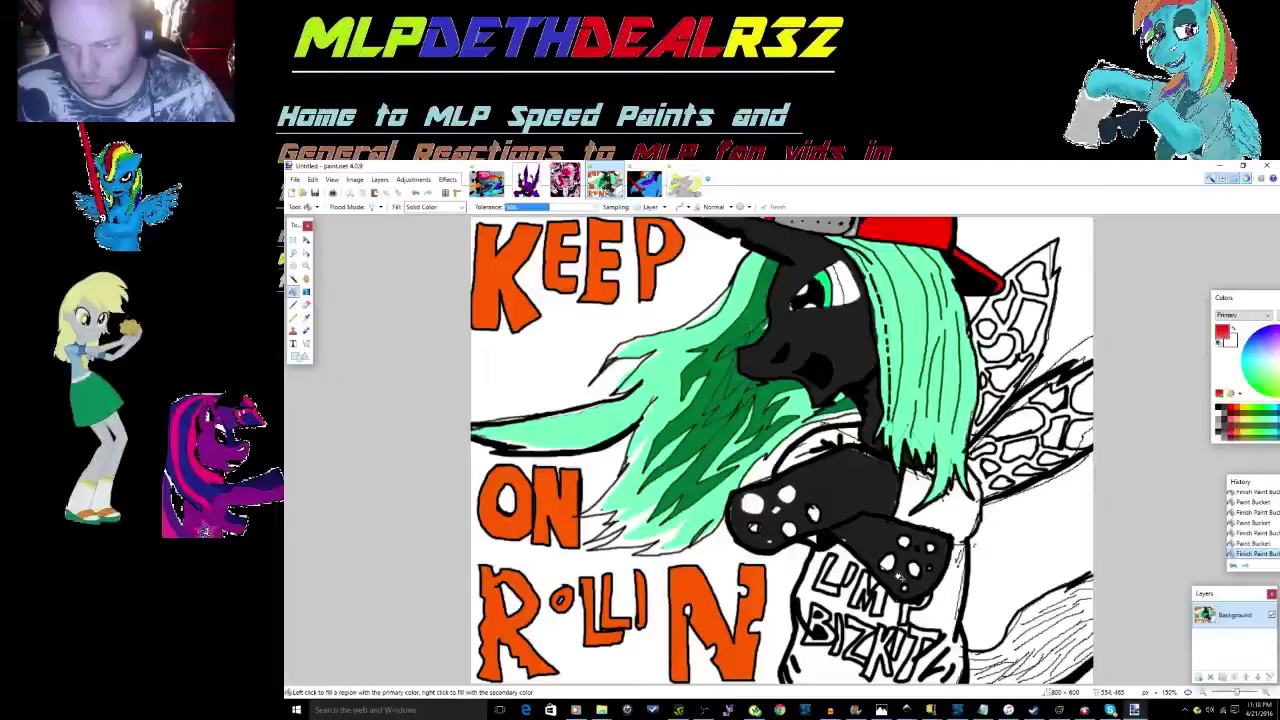
pyautogui.click(856, 578)
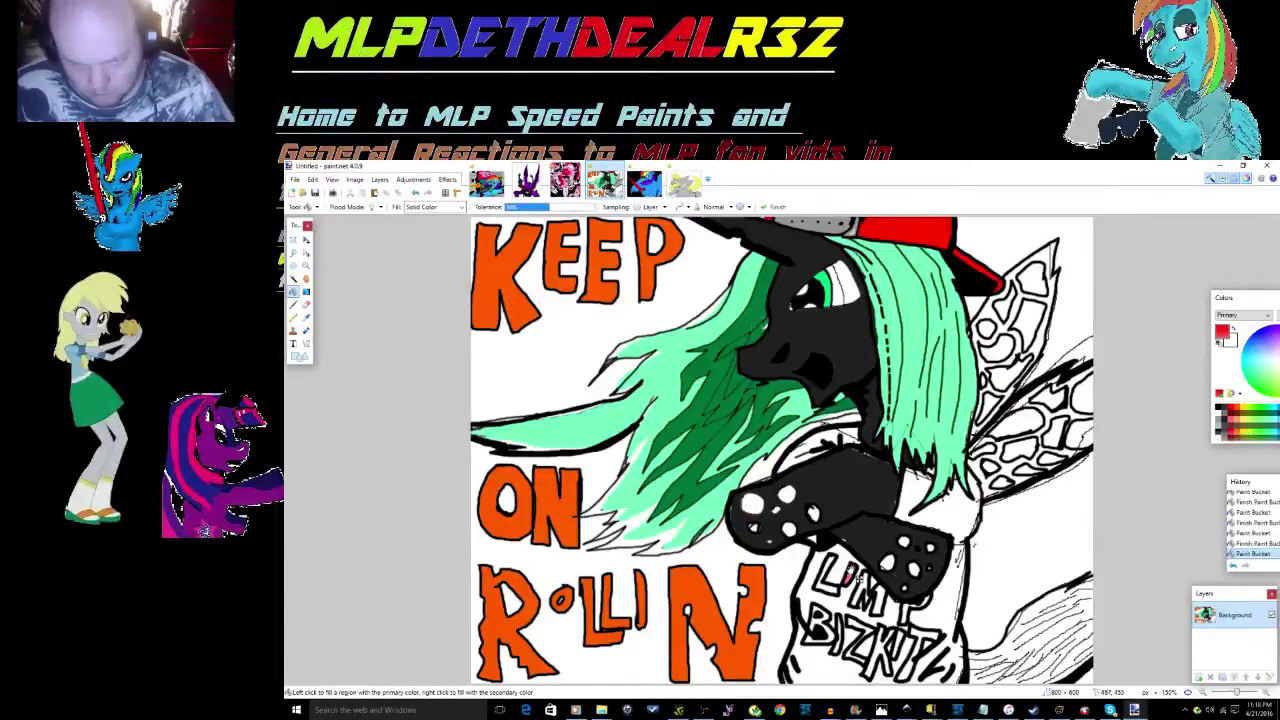
pyautogui.click(826, 580)
pyautogui.click(862, 586)
pyautogui.click(870, 596)
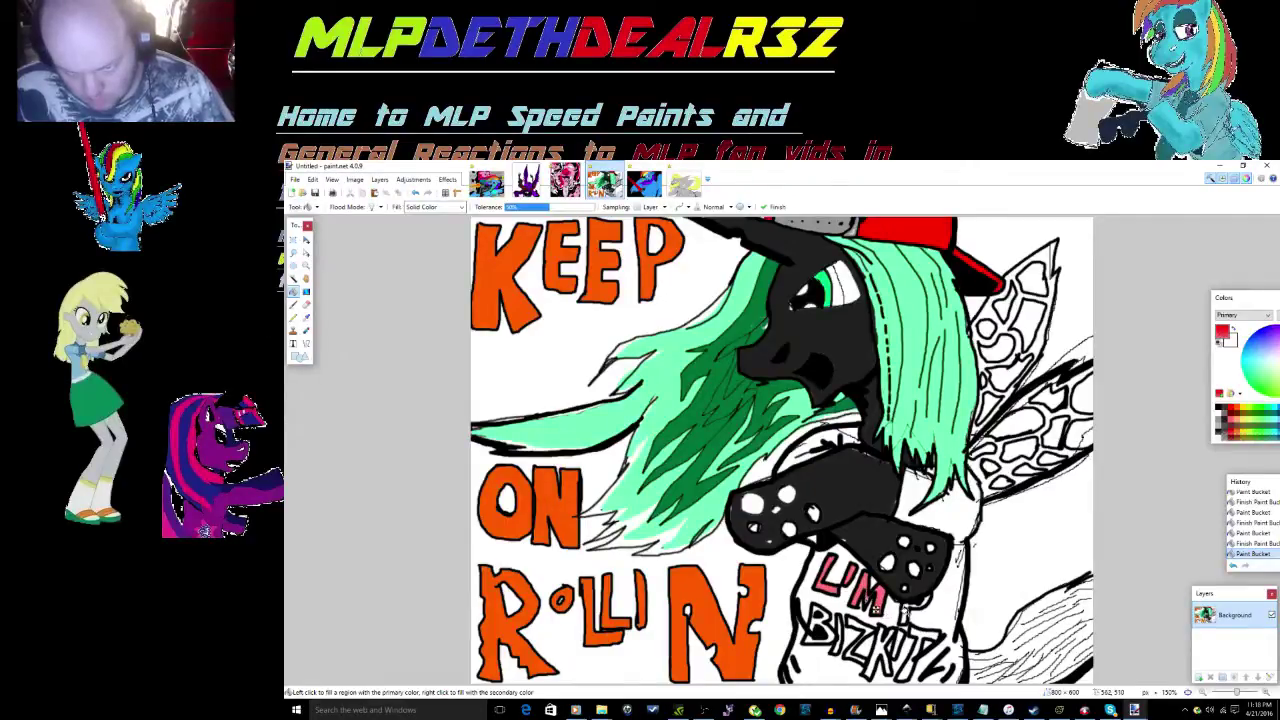
# Step: Fill the P of "LIMP" and the letters of "BIZKIT" on the shirt with bright red
pyautogui.click(908, 611)
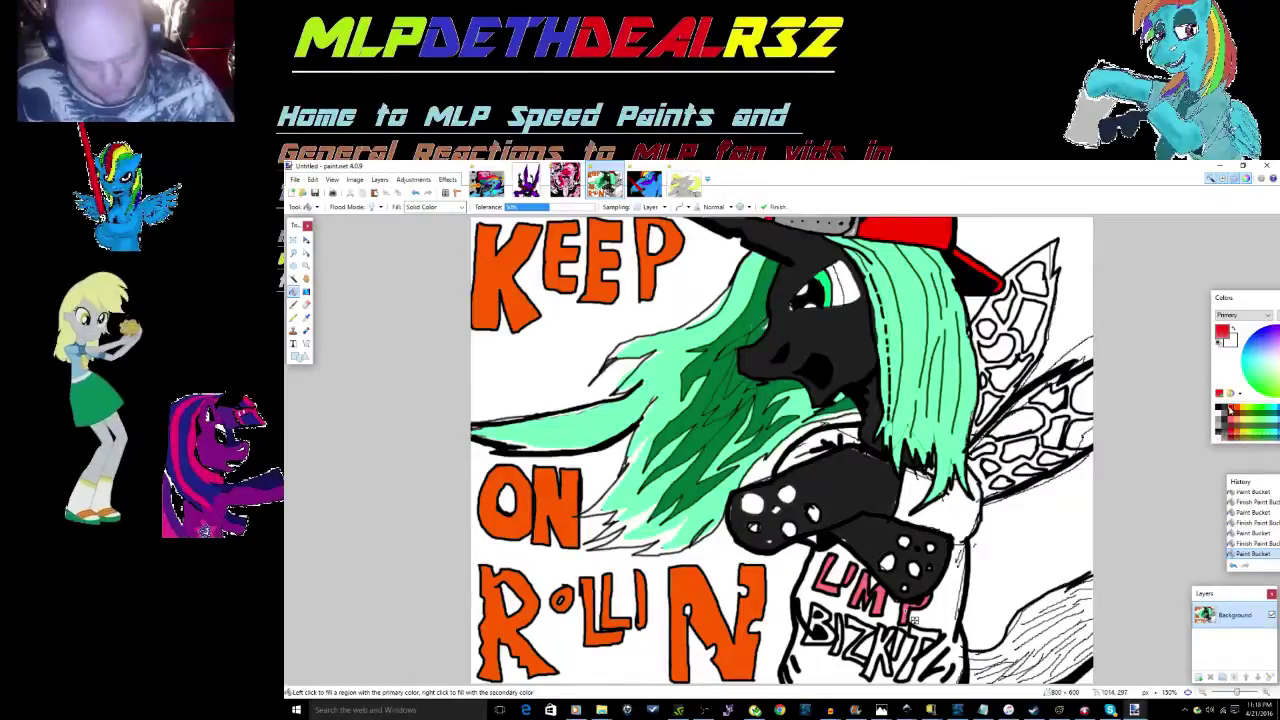
pyautogui.click(1108, 500)
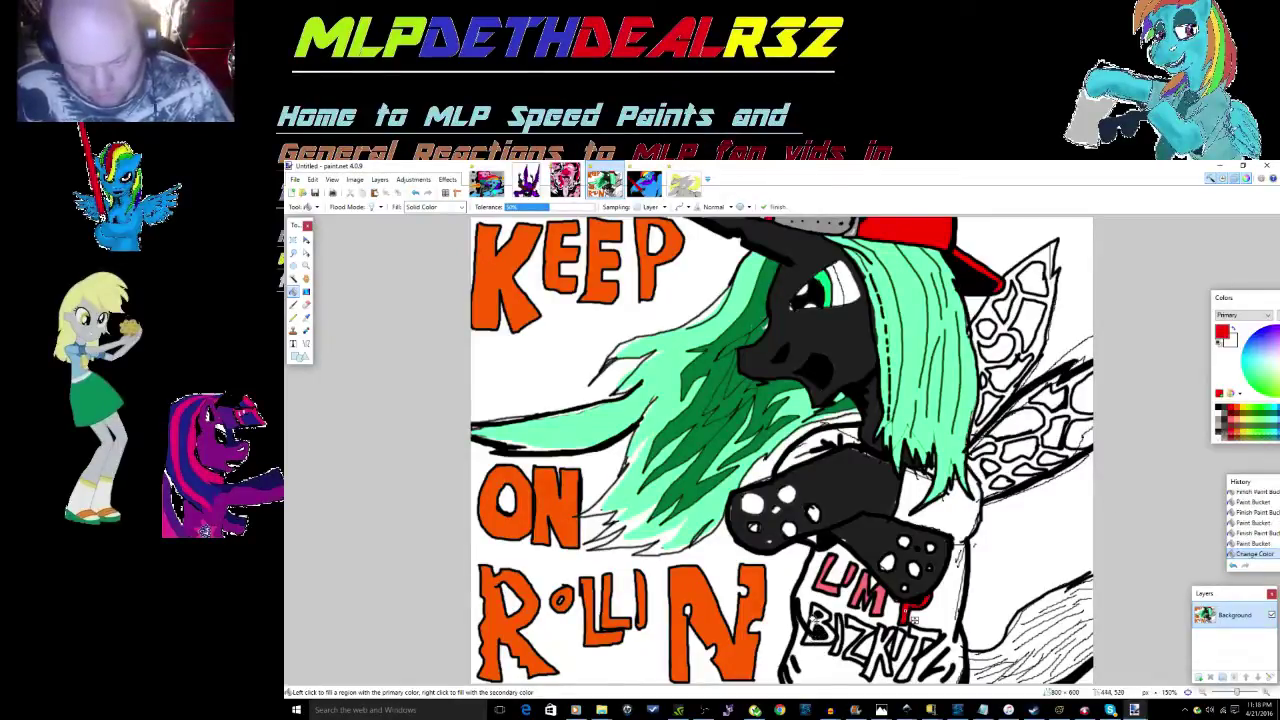
pyautogui.click(812, 622)
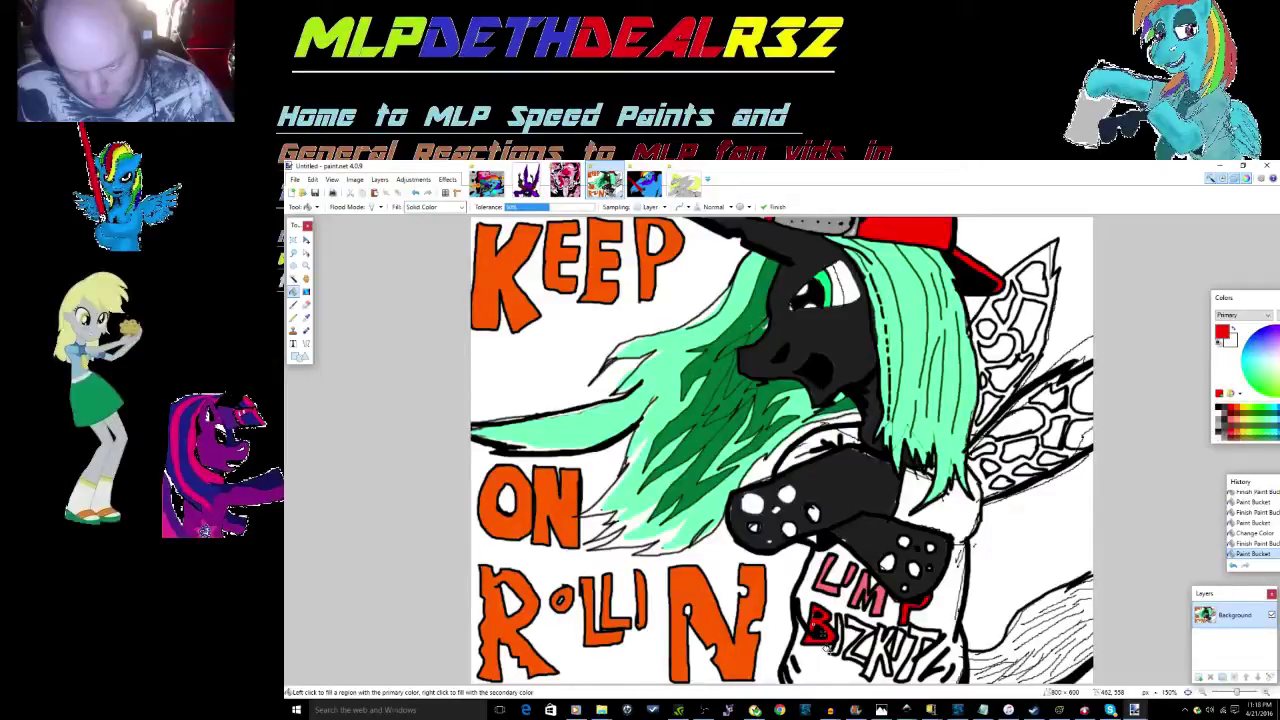
pyautogui.click(858, 655)
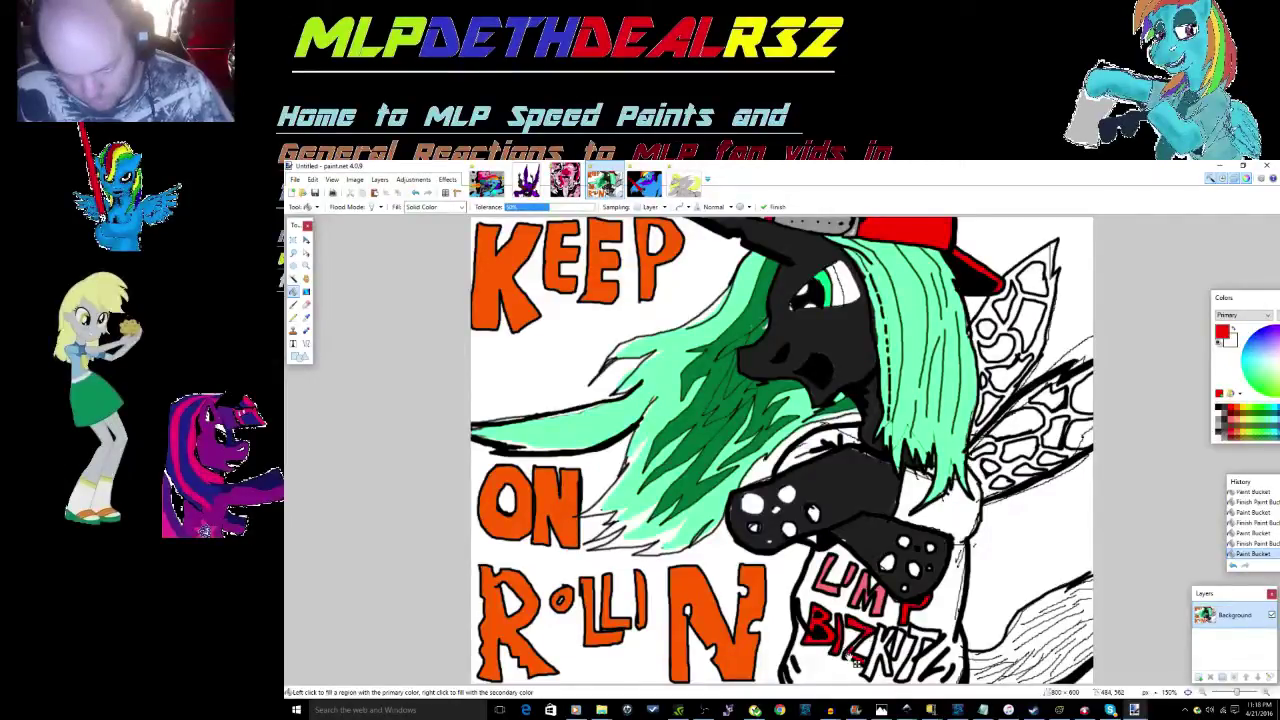
pyautogui.click(906, 642)
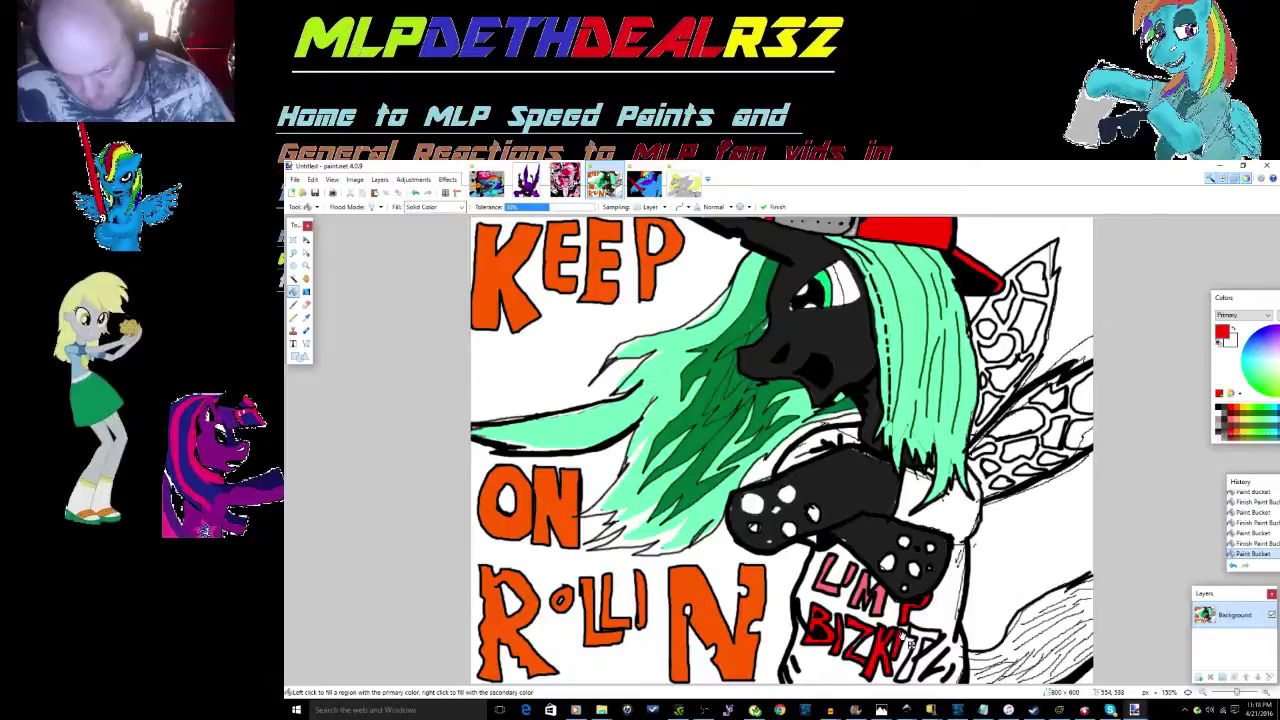
pyautogui.click(916, 632)
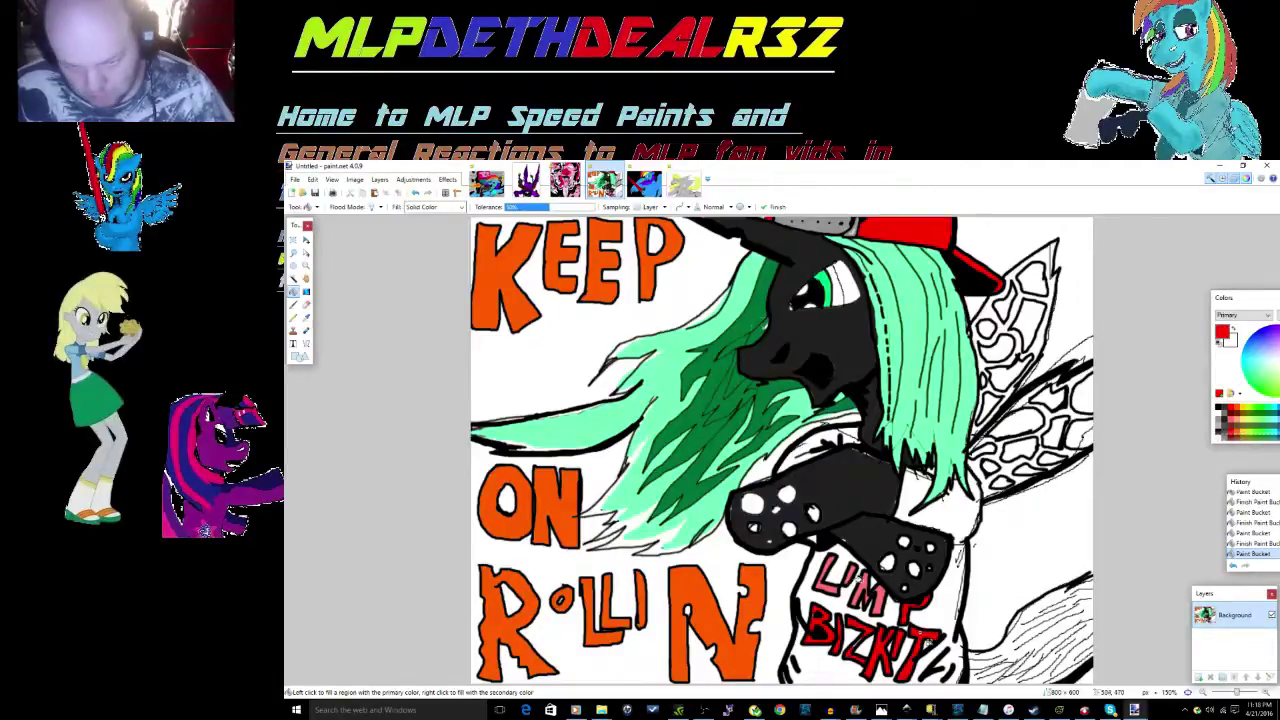
# Step: Refill the L, I and M of the shirt's word "LIMP" with the same bright red as "BIZKIT"
pyautogui.click(845, 578)
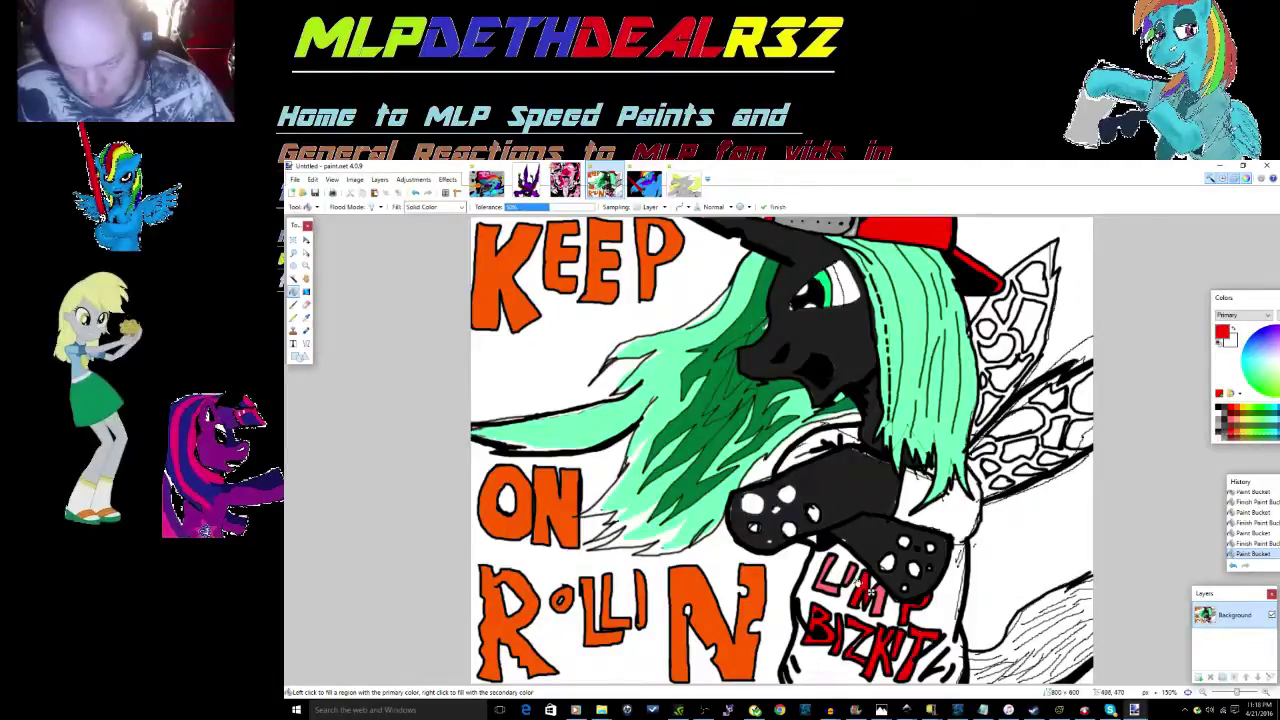
pyautogui.hotkey('ctrl', 'z')
pyautogui.click(817, 585)
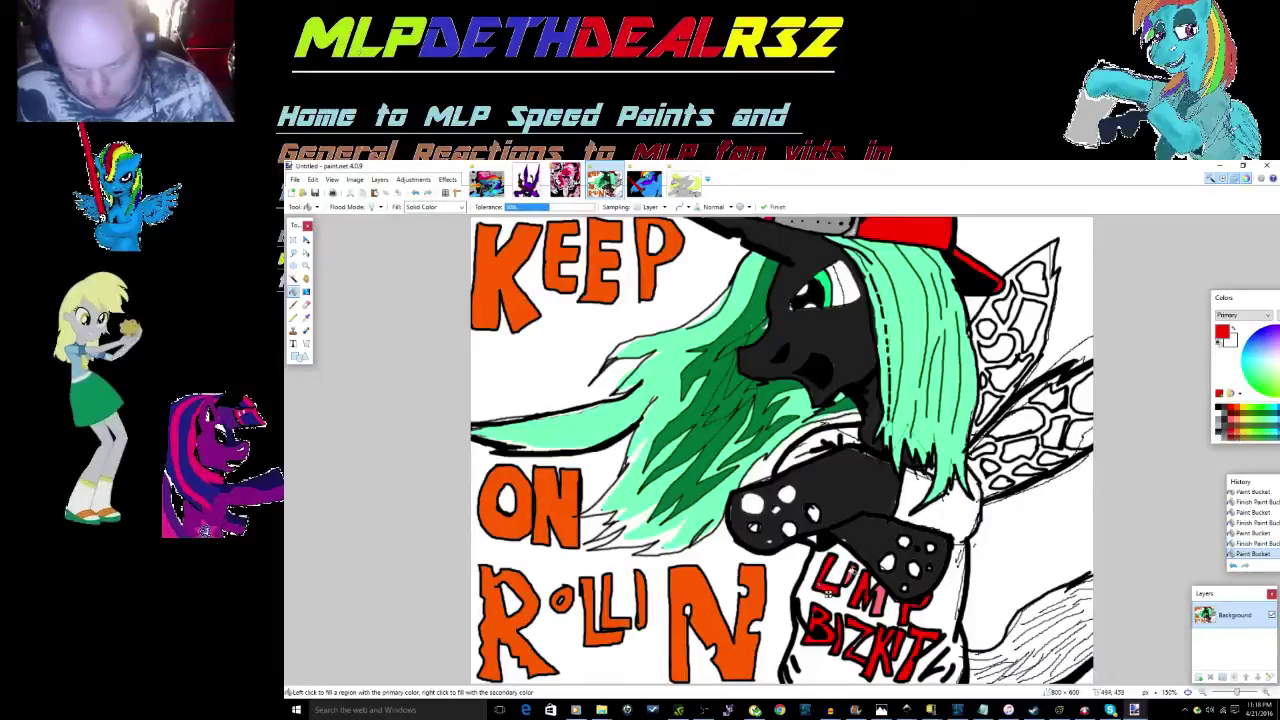
pyautogui.click(849, 570)
pyautogui.click(886, 600)
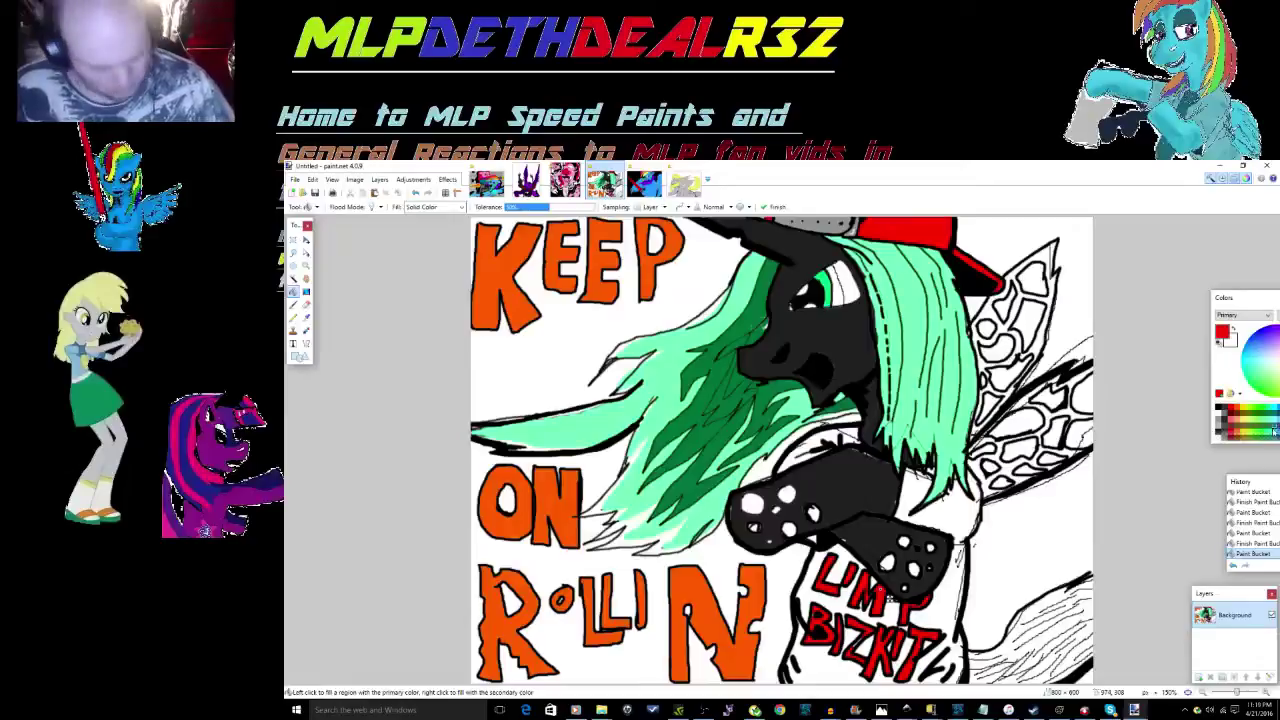
# Step: Fill the shirt's sleeves, the area around "LIMP" and its side with muted teal (3F7F7F) using the Paint Bucket
pyautogui.press('b')
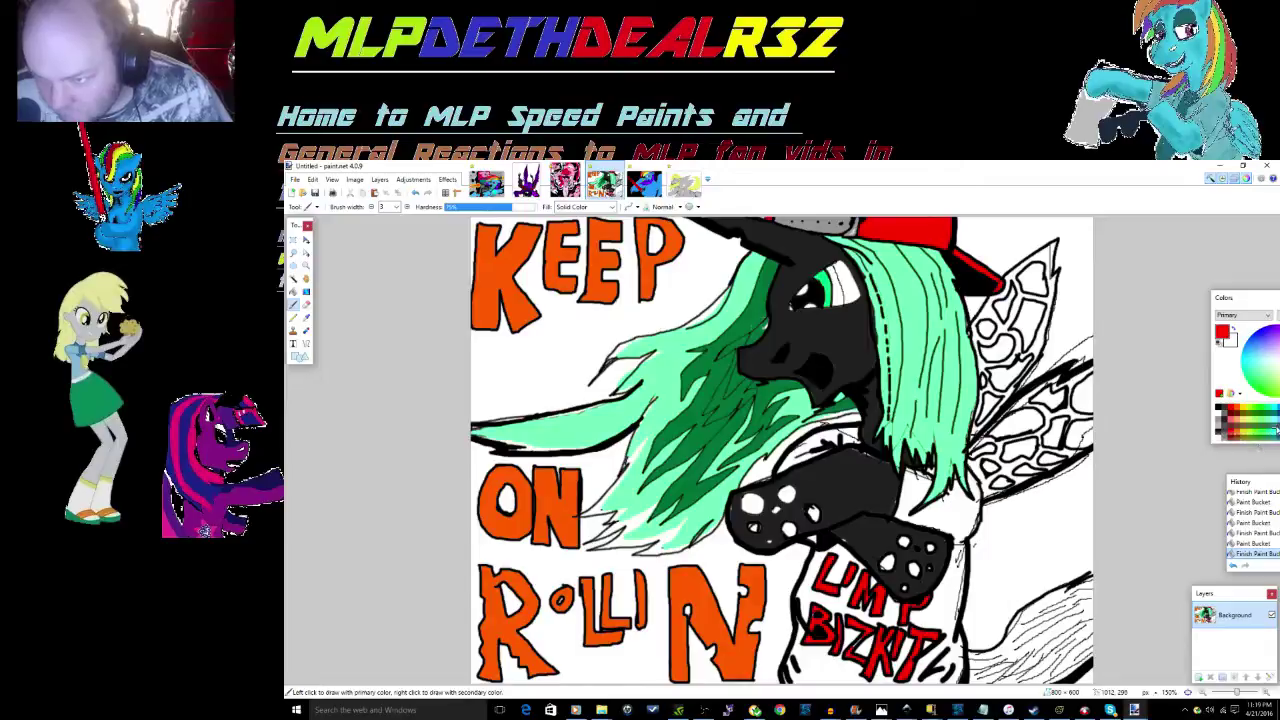
pyautogui.click(1275, 429)
pyautogui.press('f')
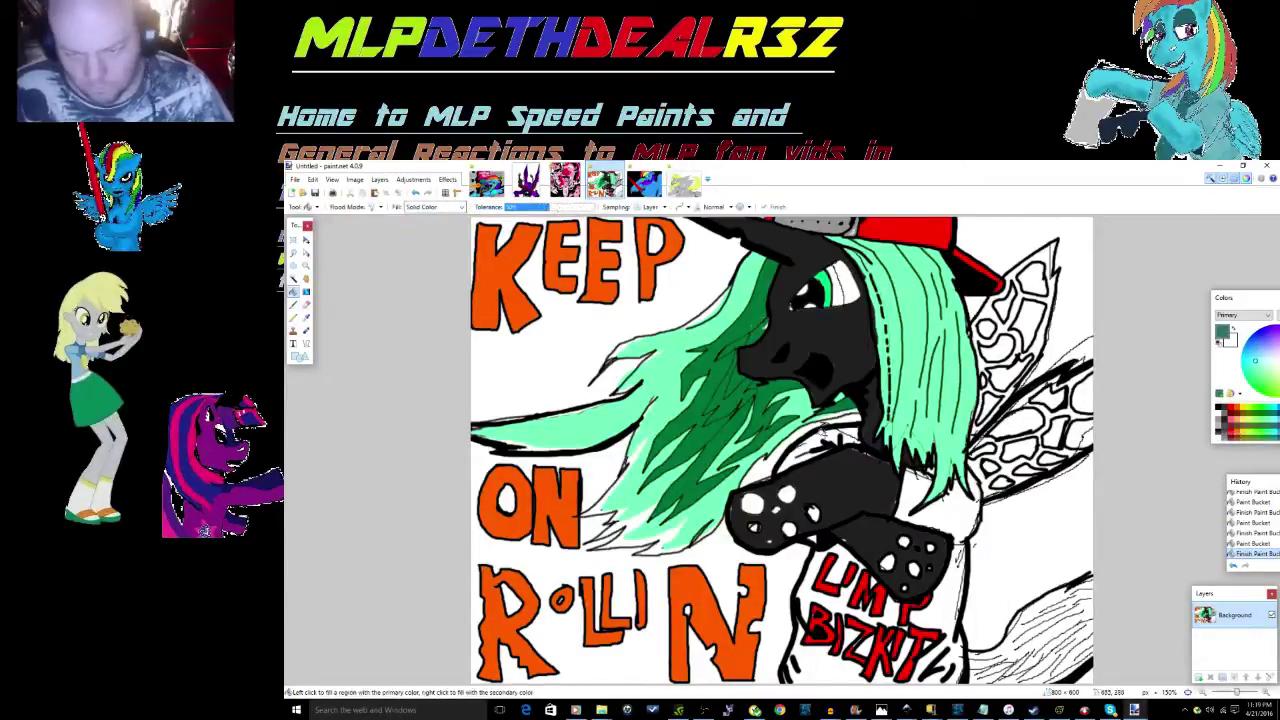
pyautogui.click(819, 447)
pyautogui.click(852, 433)
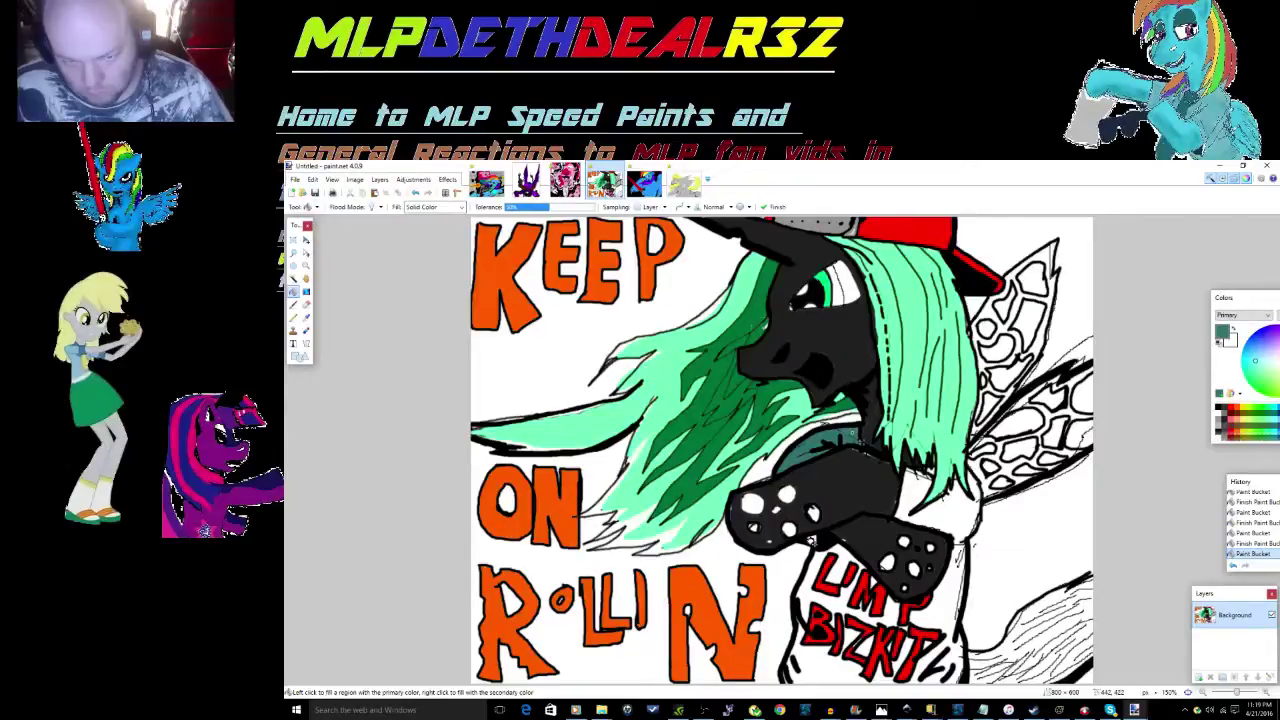
pyautogui.click(805, 592)
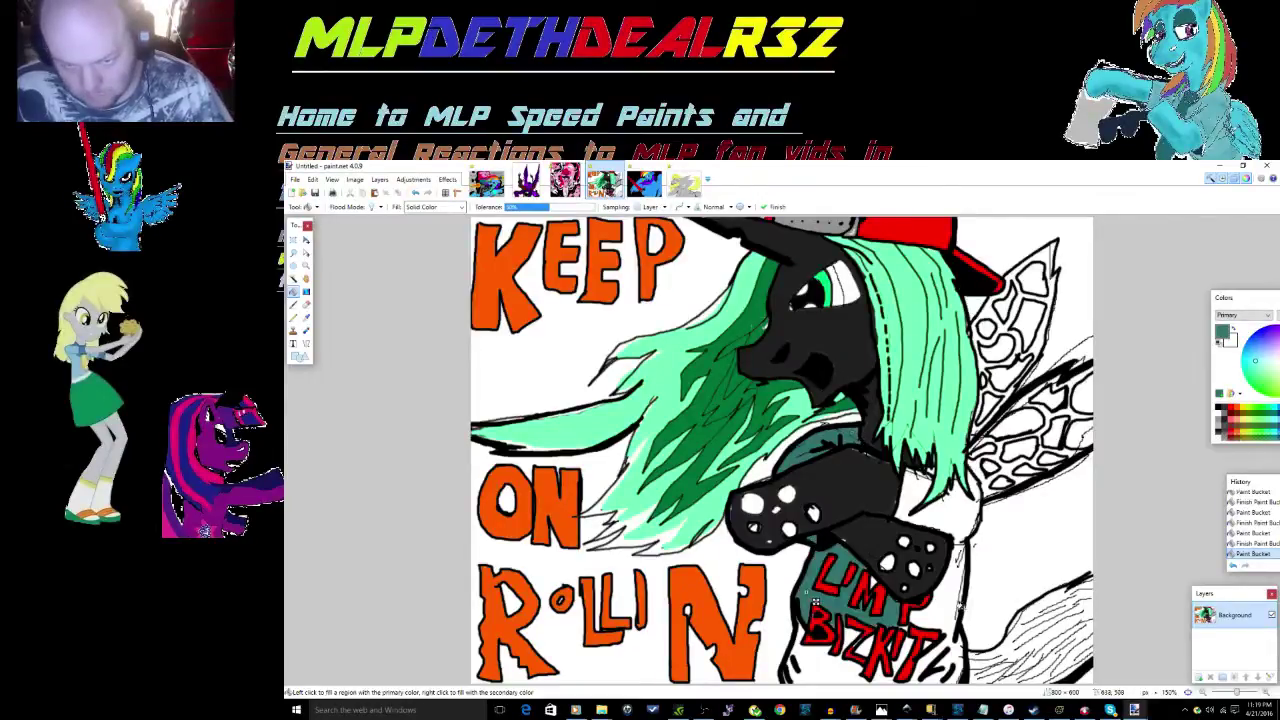
pyautogui.click(957, 606)
pyautogui.click(964, 516)
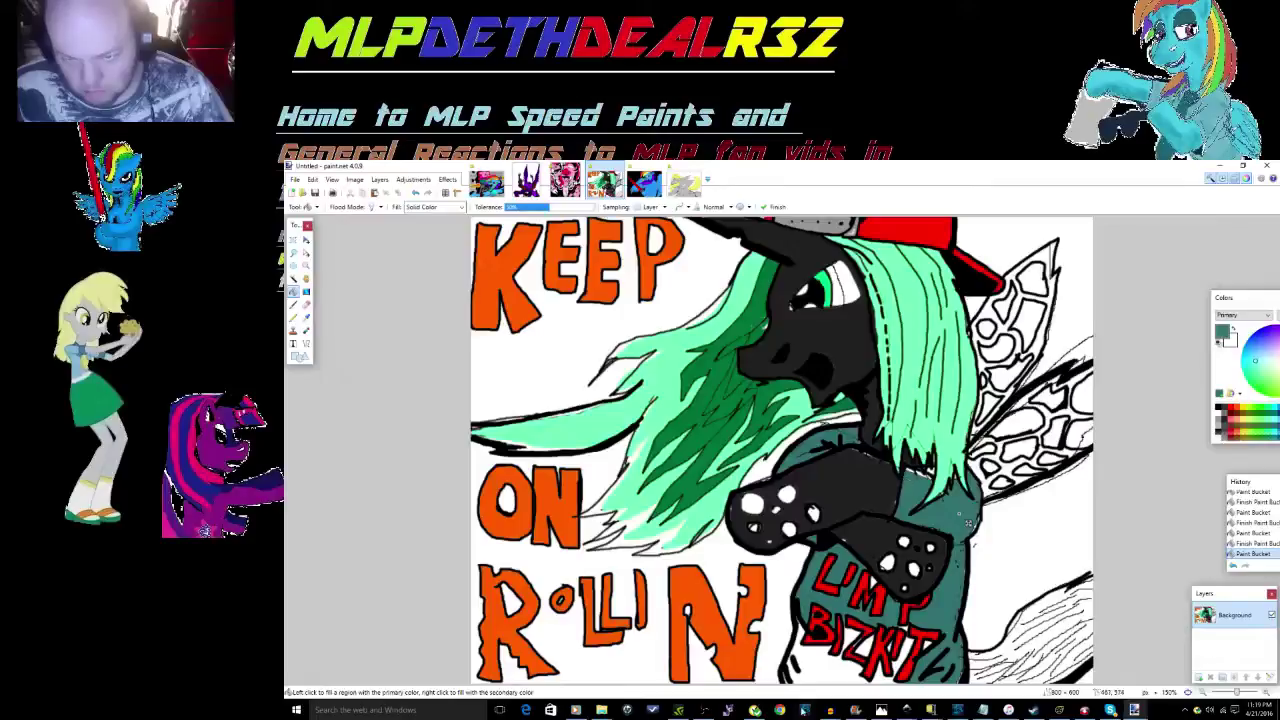
# Step: Fill the lower shirt, the gaps around "BIZKIT" and the gap beneath the hair tips with the same teal, undoing any spill onto the black outlines
pyautogui.click(862, 648)
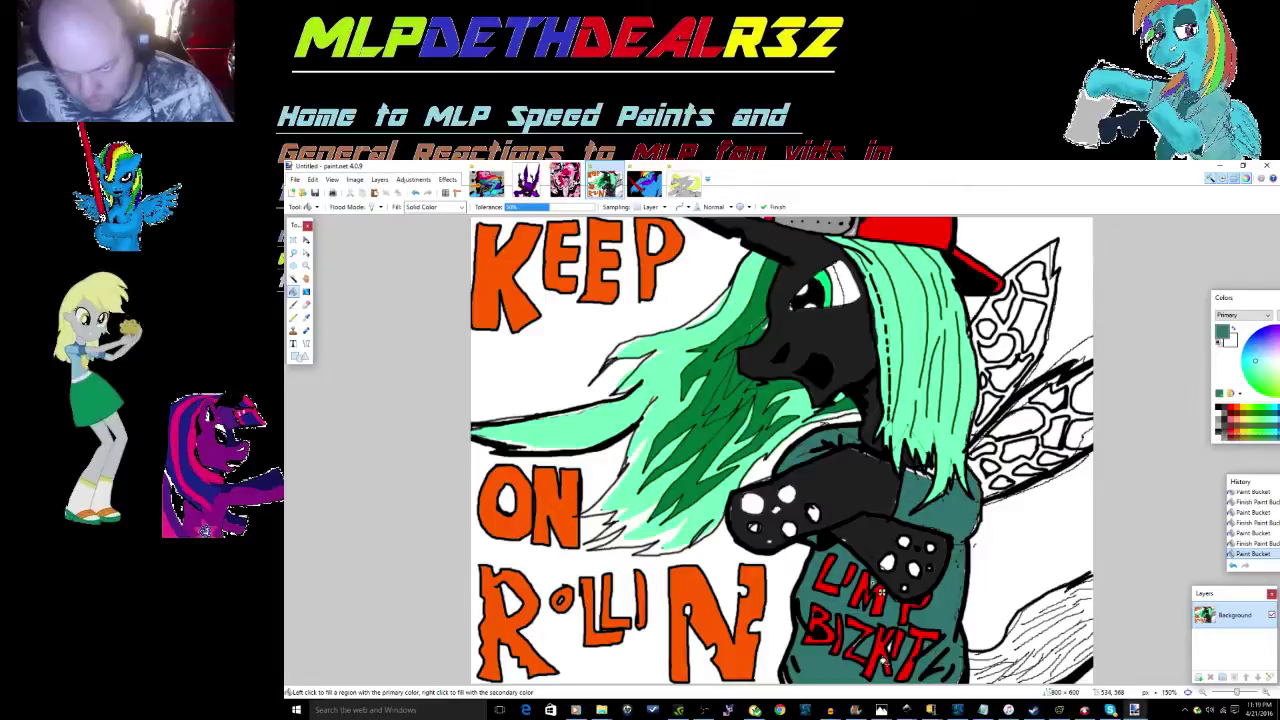
pyautogui.click(887, 643)
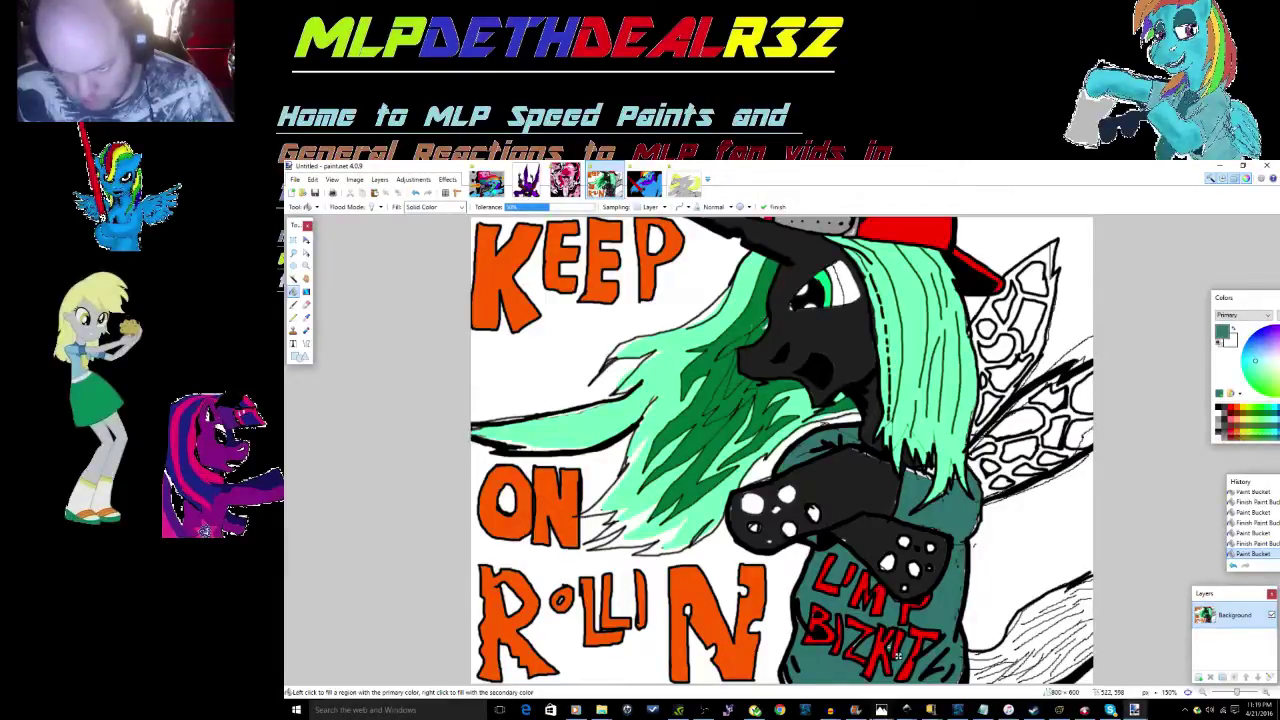
pyautogui.click(924, 480)
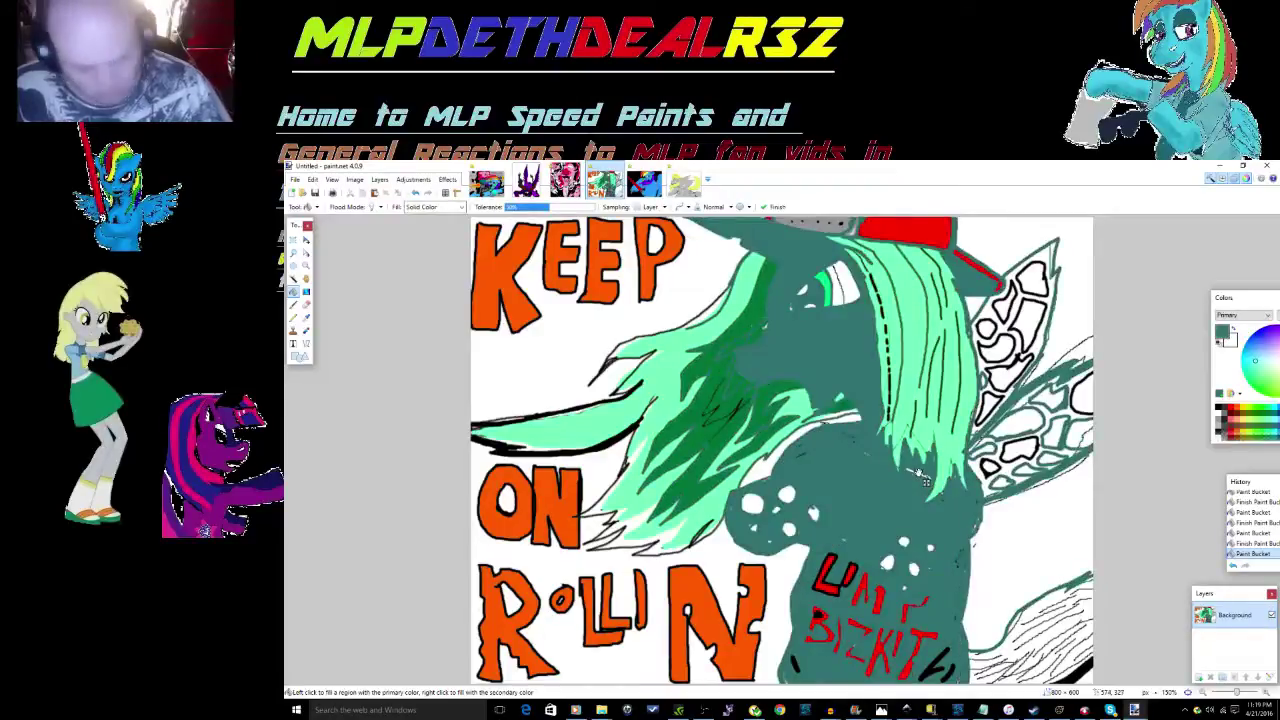
pyautogui.hotkey('ctrl', 'z')
pyautogui.click(914, 470)
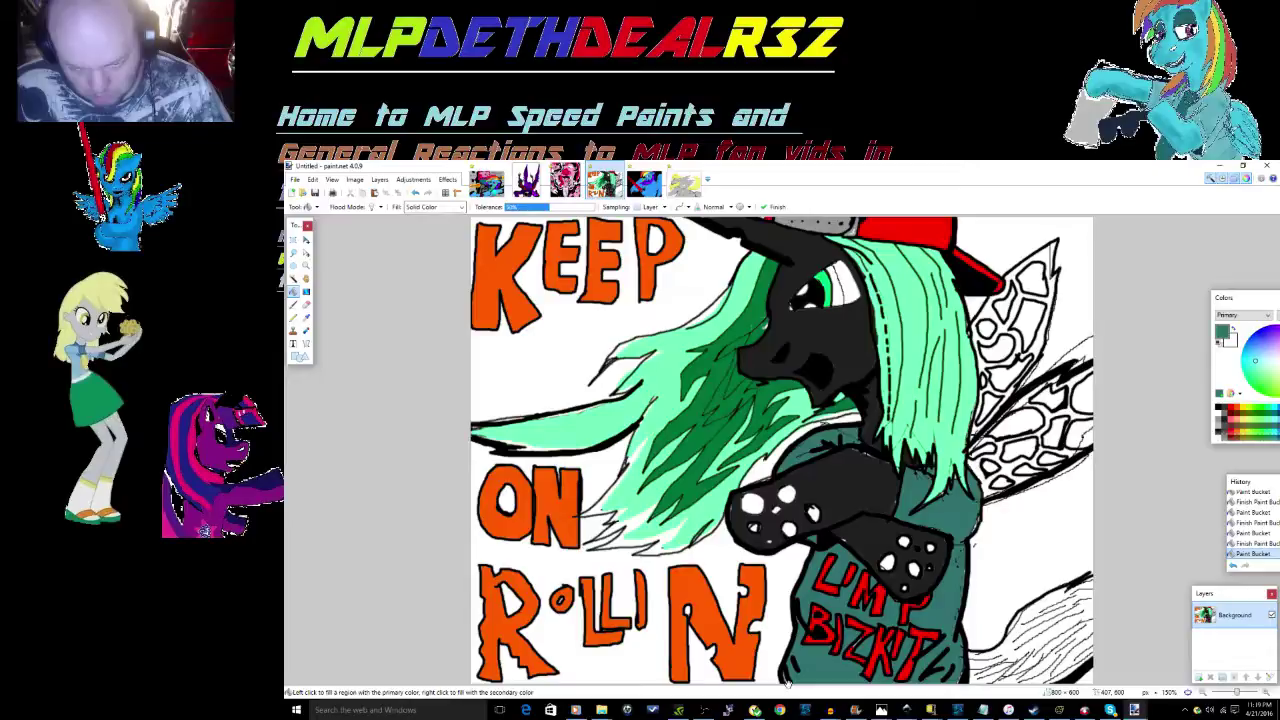
# Step: Fill the webbing between the holes of the pony's upper wing with cyan (00FFFF) using the Paint Bucket
pyautogui.press('b')
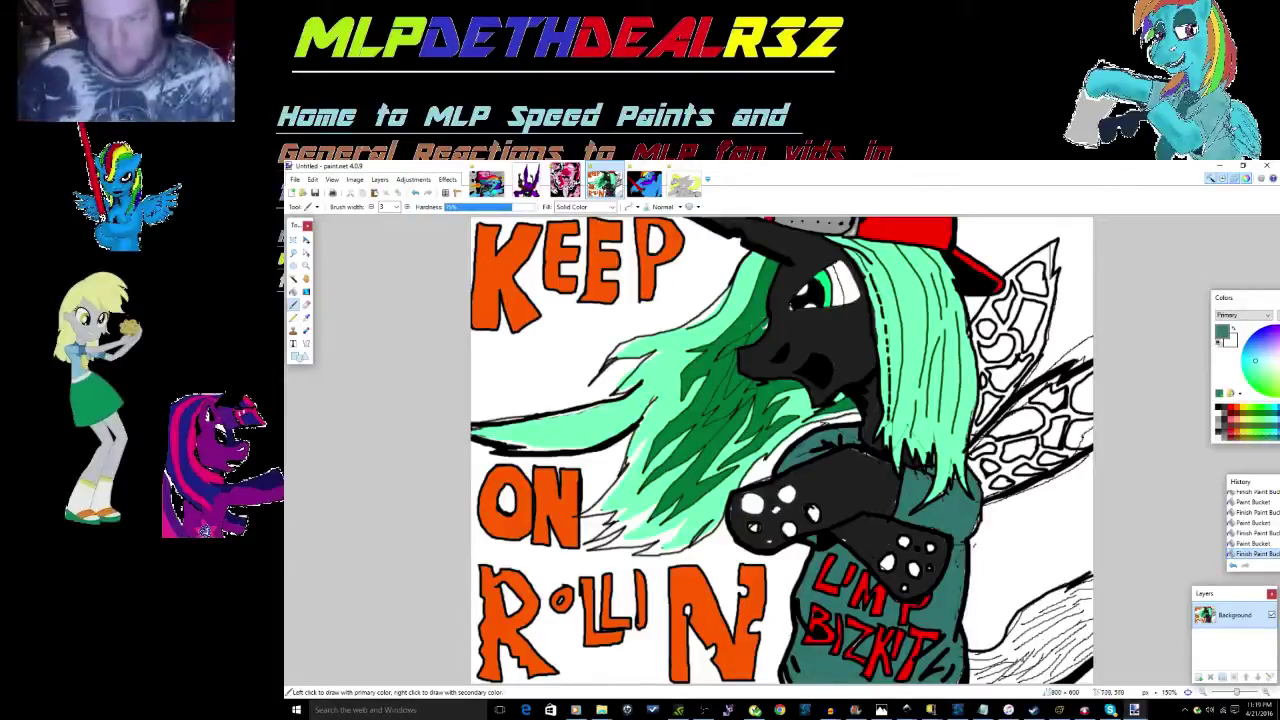
pyautogui.press('z')
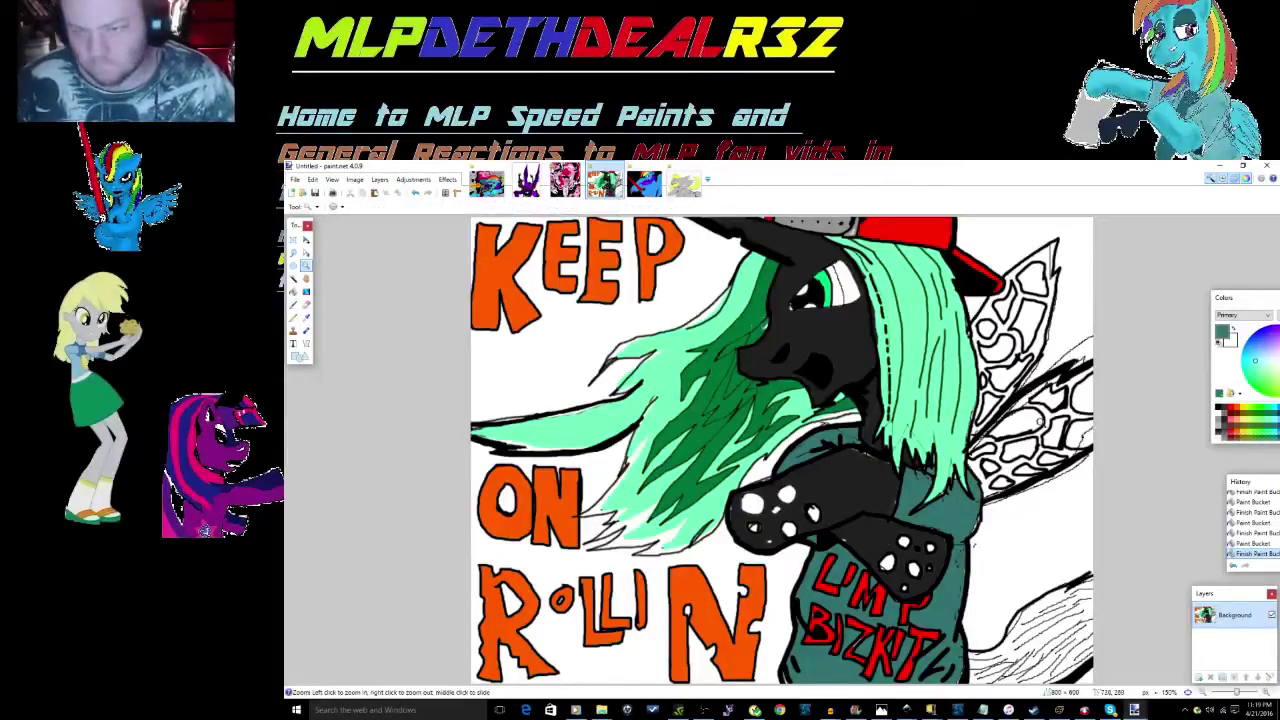
pyautogui.click(1043, 406)
pyautogui.click(1040, 380)
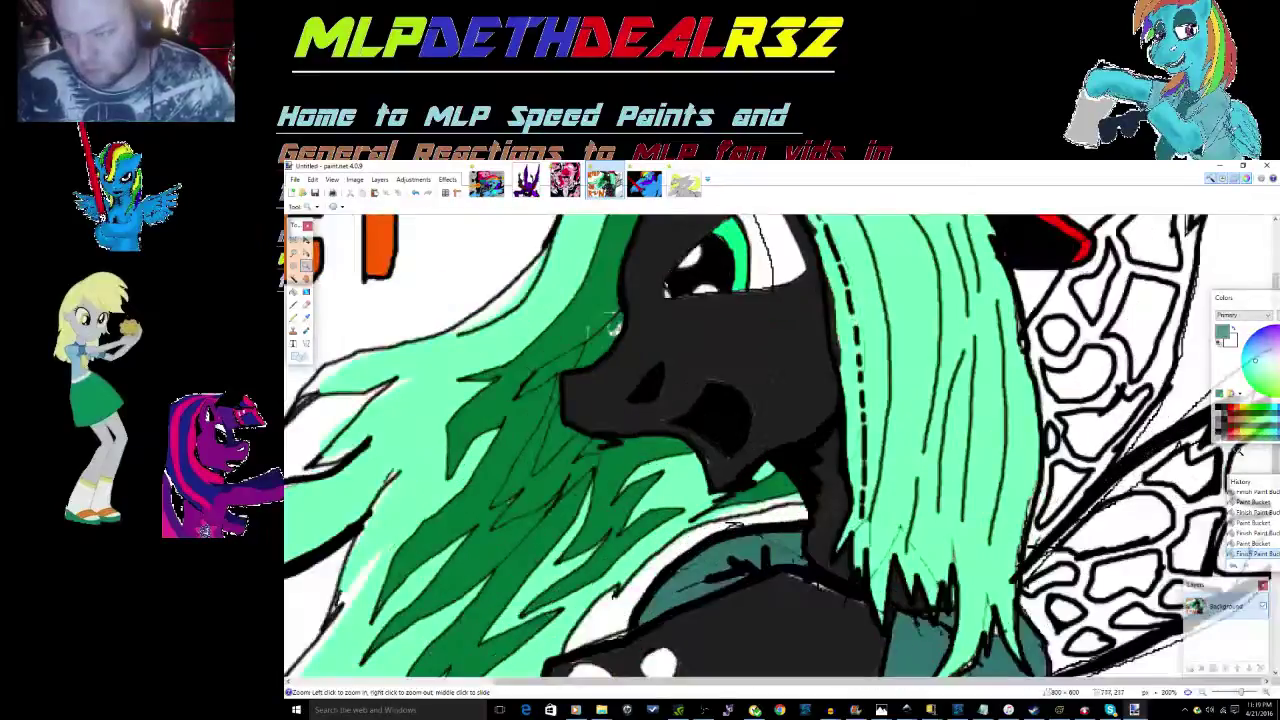
pyautogui.press('b')
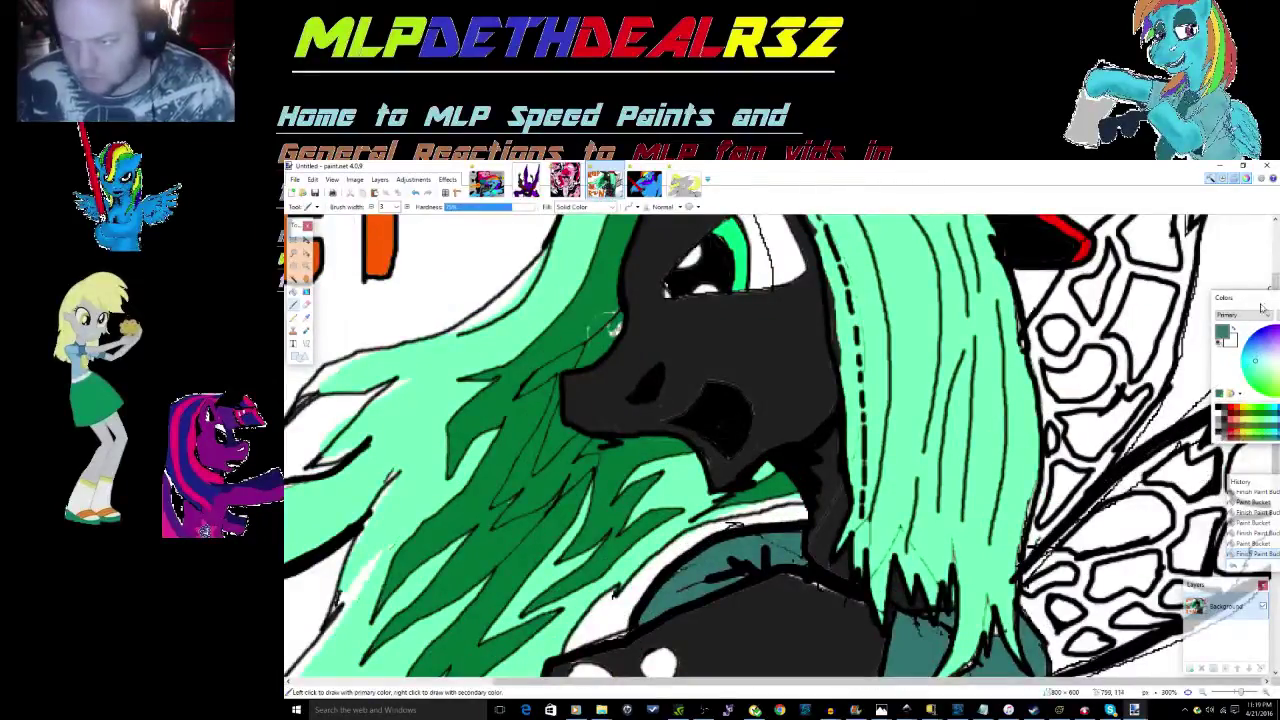
pyautogui.moveTo(1260, 302); pyautogui.dragTo(666, 395)
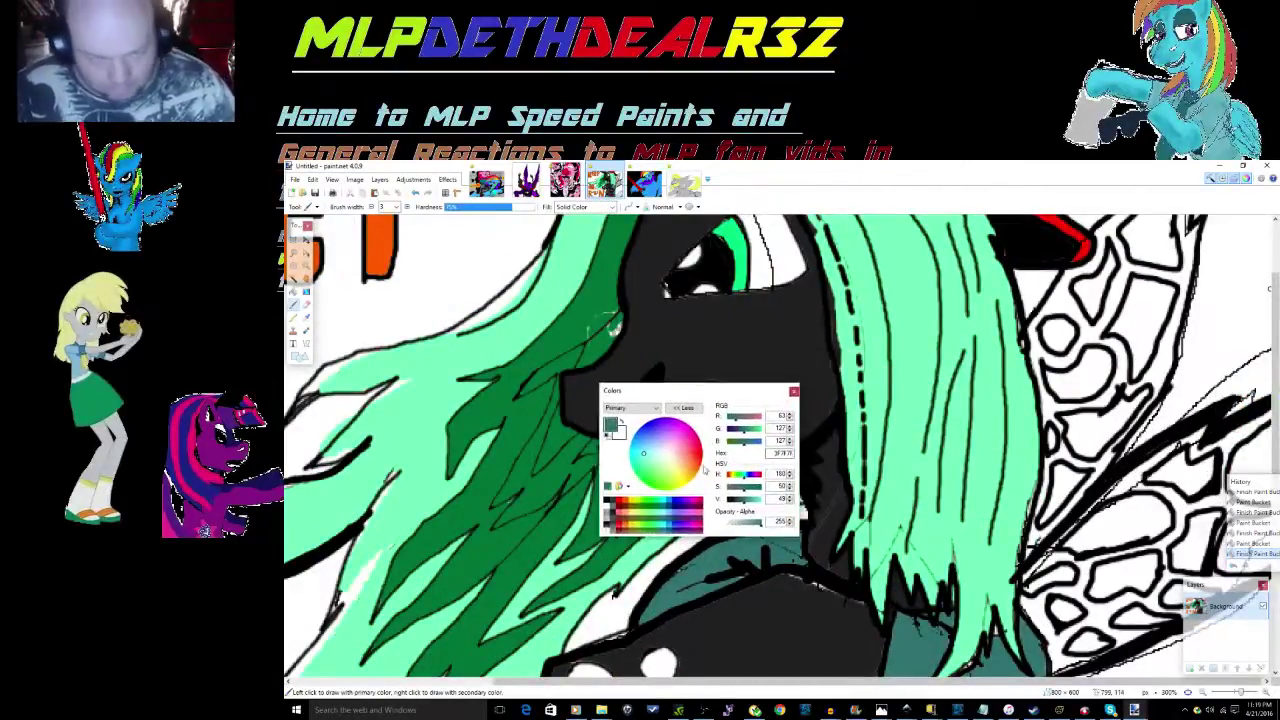
pyautogui.click(664, 501)
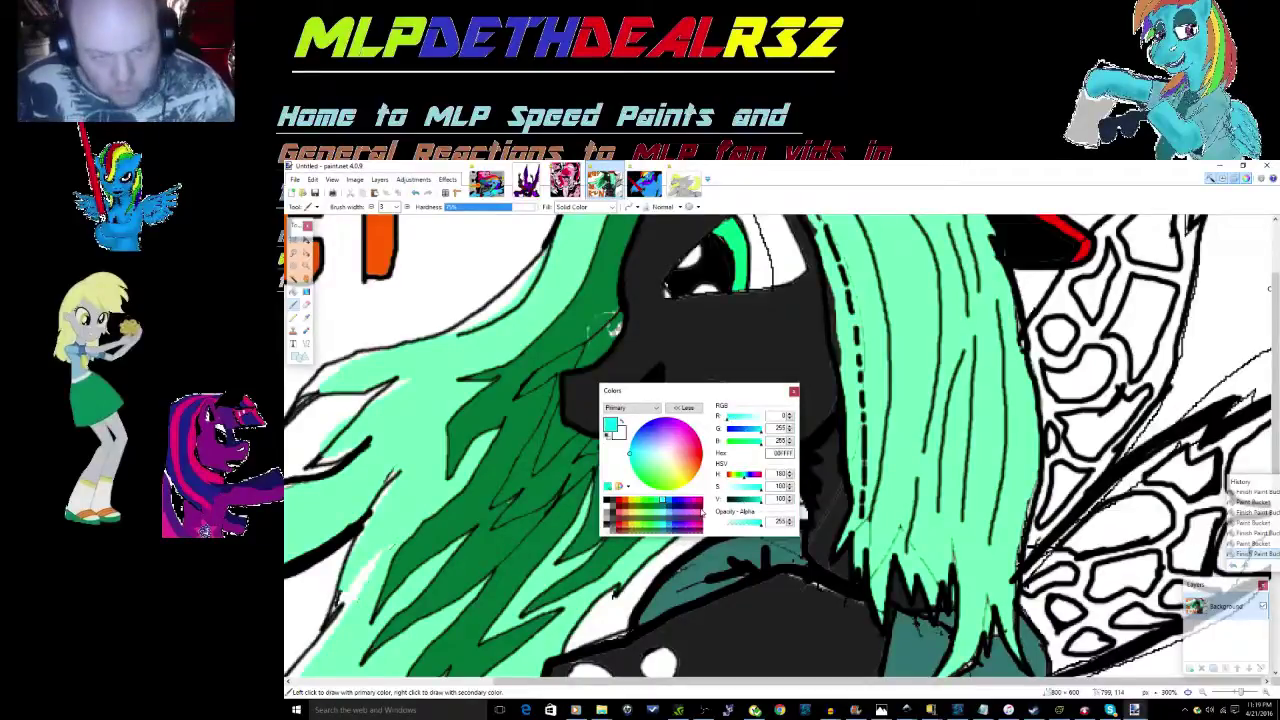
pyautogui.press('f')
pyautogui.click(1133, 375)
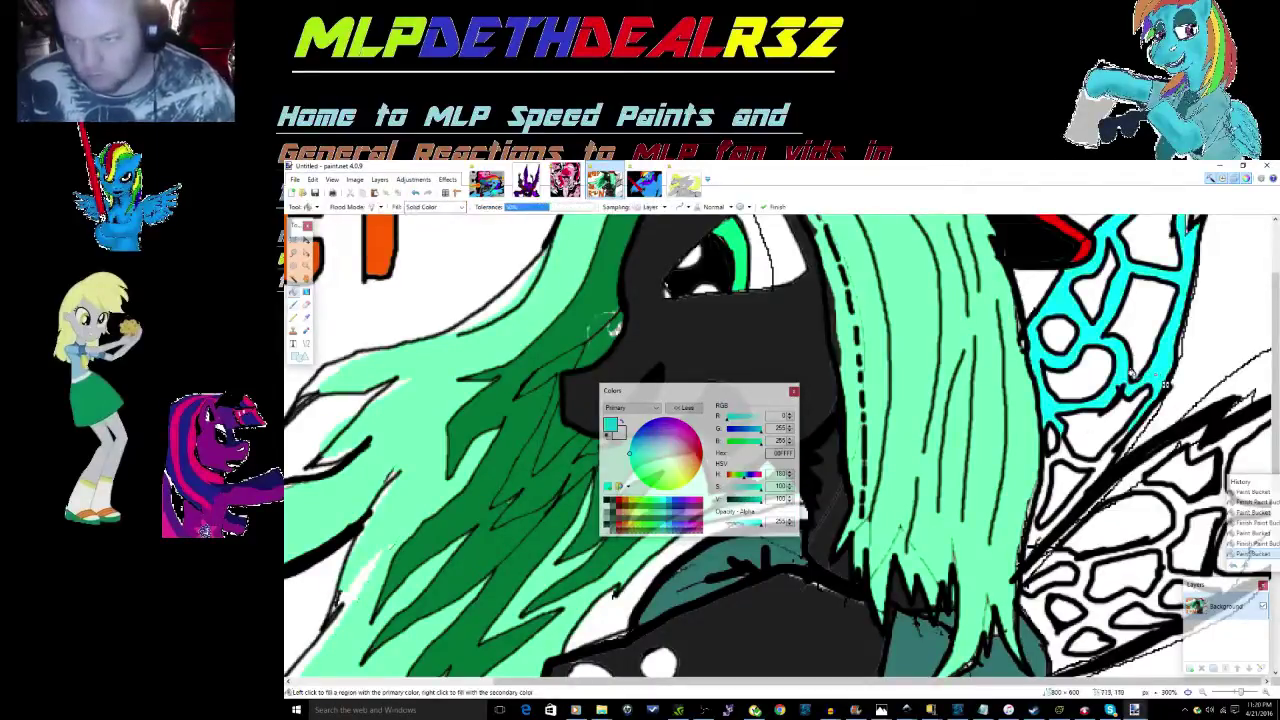
pyautogui.click(1096, 468)
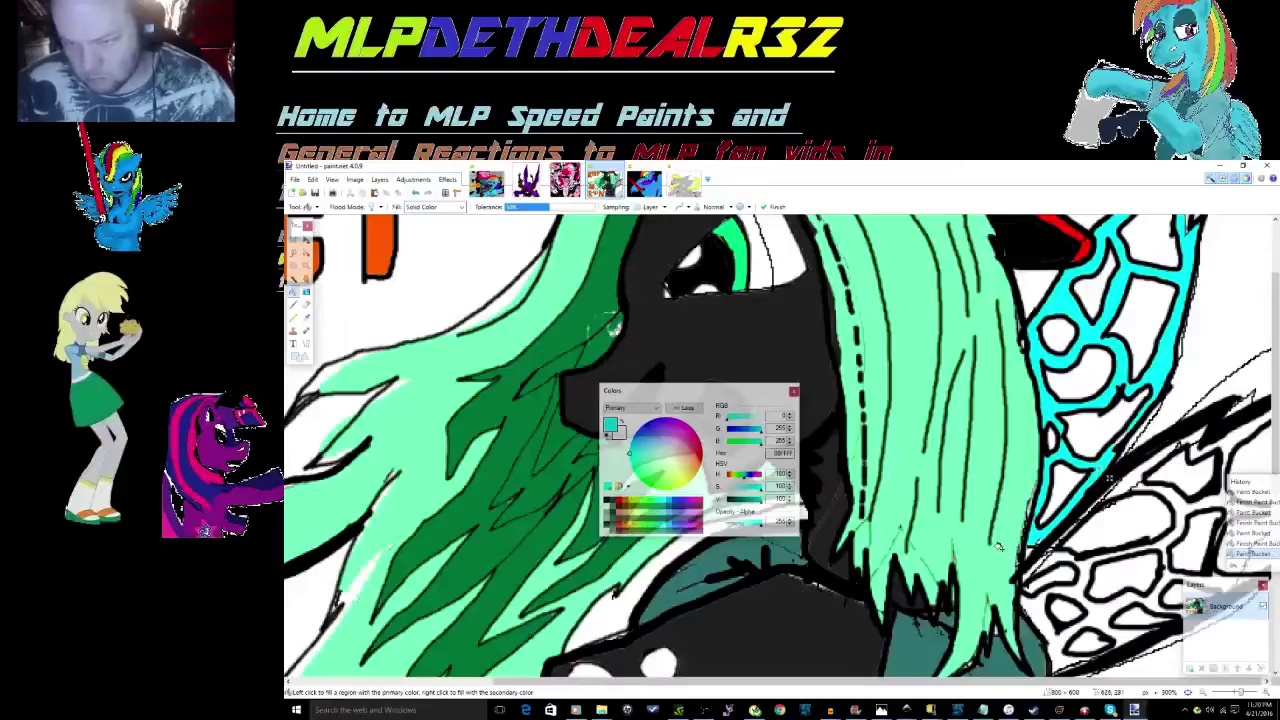
# Step: Fill the lower wing's webbing and the small sections near the wing base with the same cyan, moving the floating windows off the wing
pyautogui.click(1190, 516)
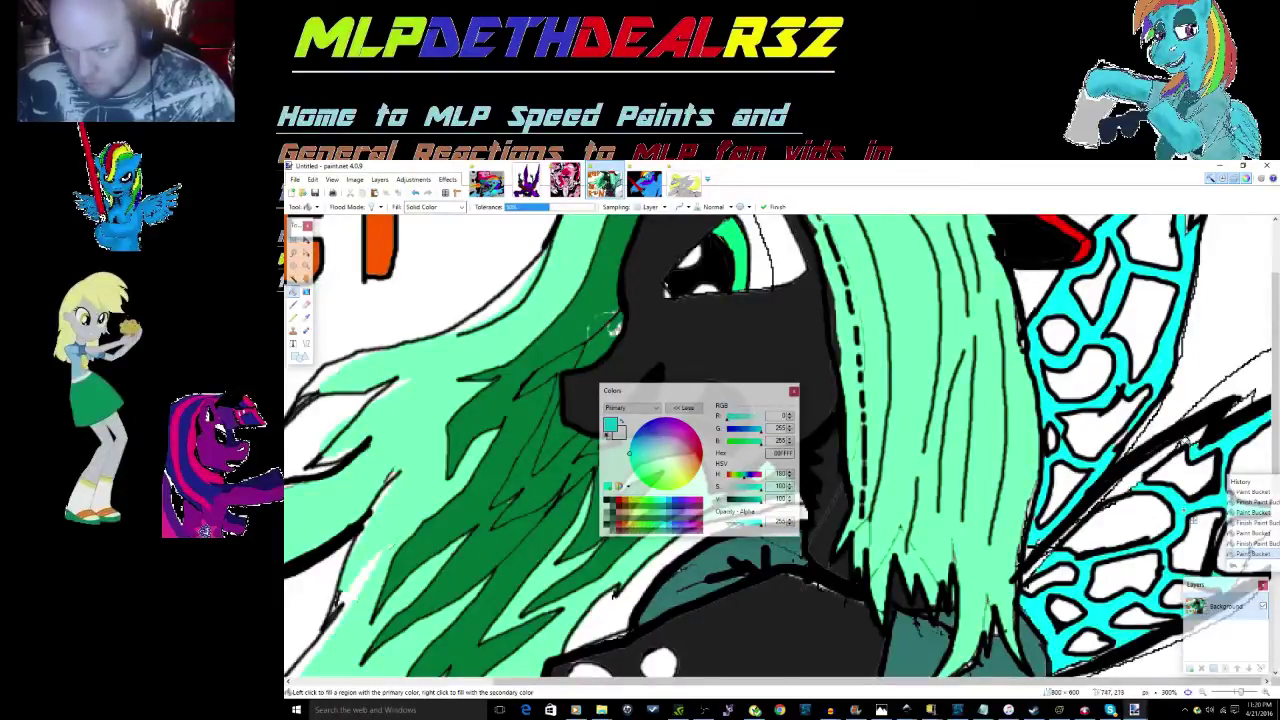
pyautogui.click(1018, 576)
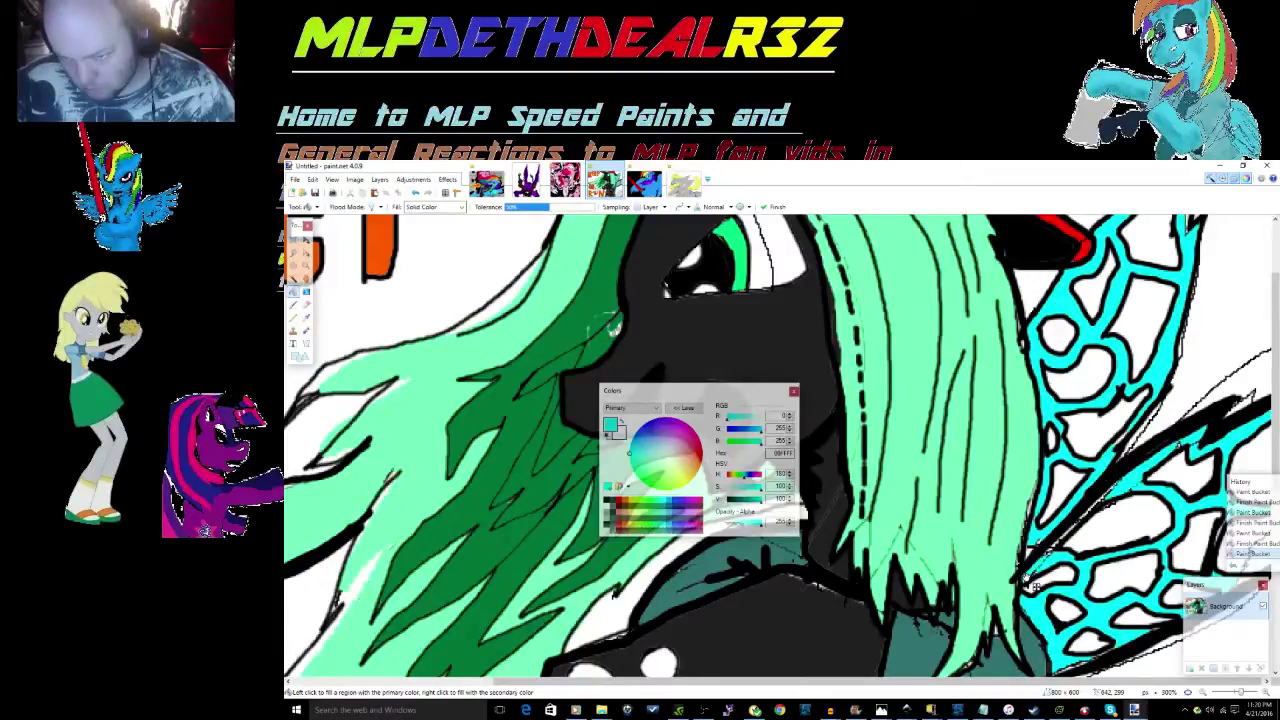
pyautogui.moveTo(1238, 585); pyautogui.dragTo(1238, 633)
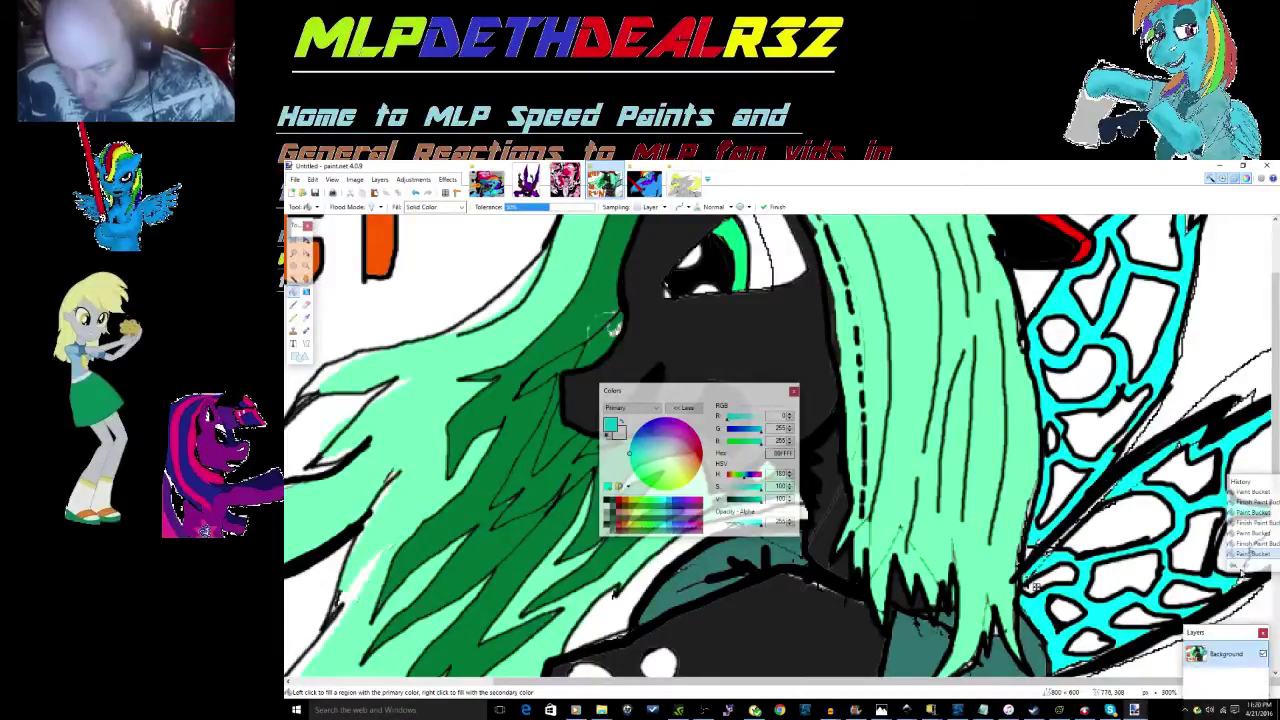
pyautogui.moveTo(1266, 481); pyautogui.dragTo(1272, 643)
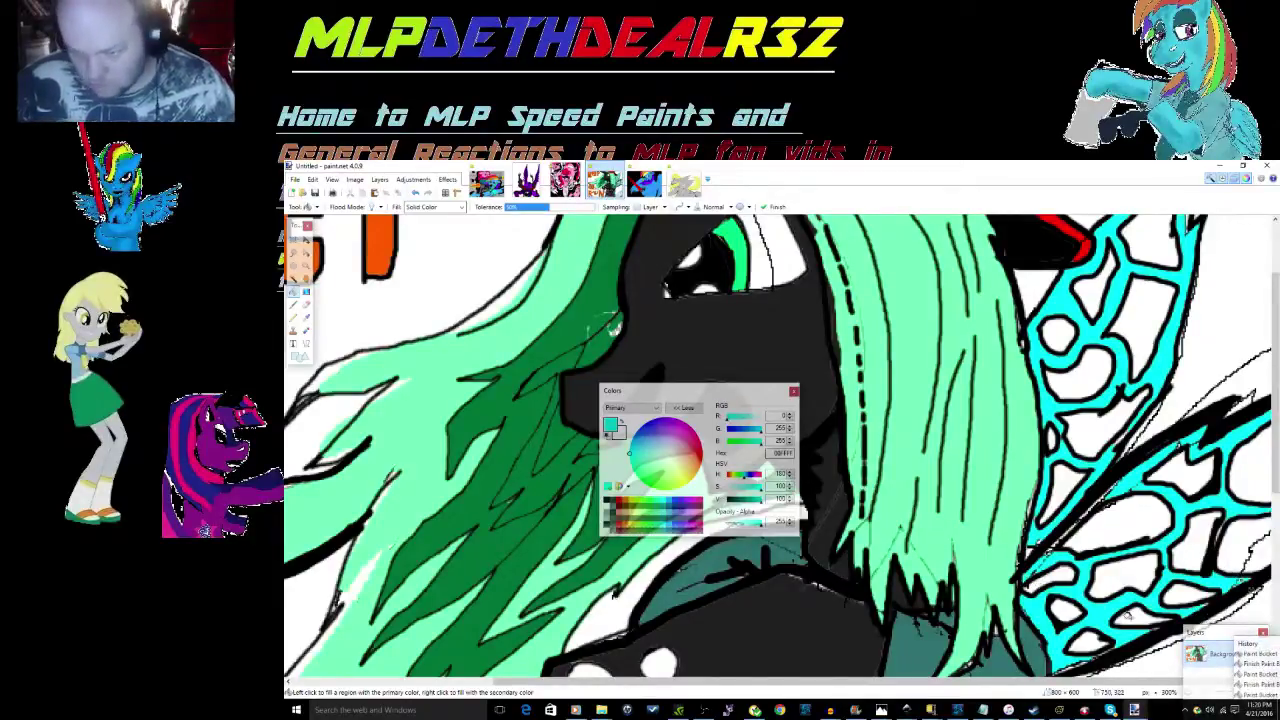
pyautogui.click(1052, 572)
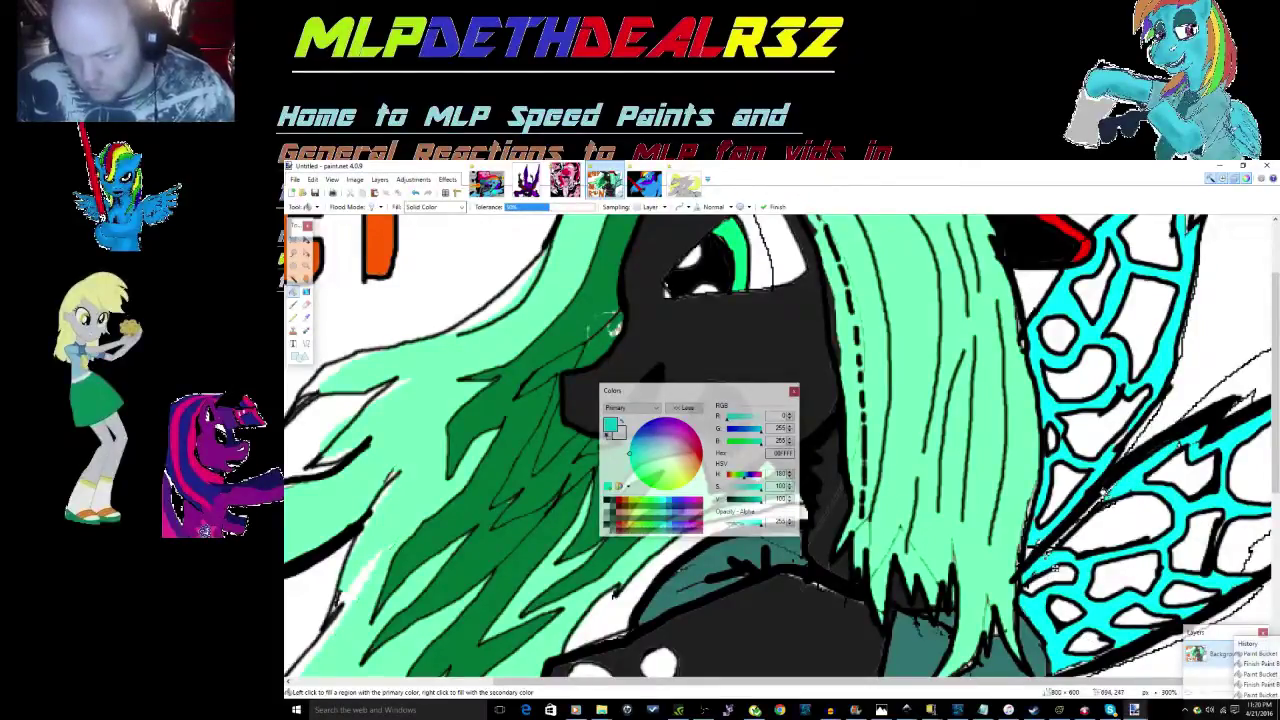
# Step: Fill the holes of the pony's lower wing with light blue (7FC9FF) using the Paint Bucket
pyautogui.click(1115, 505)
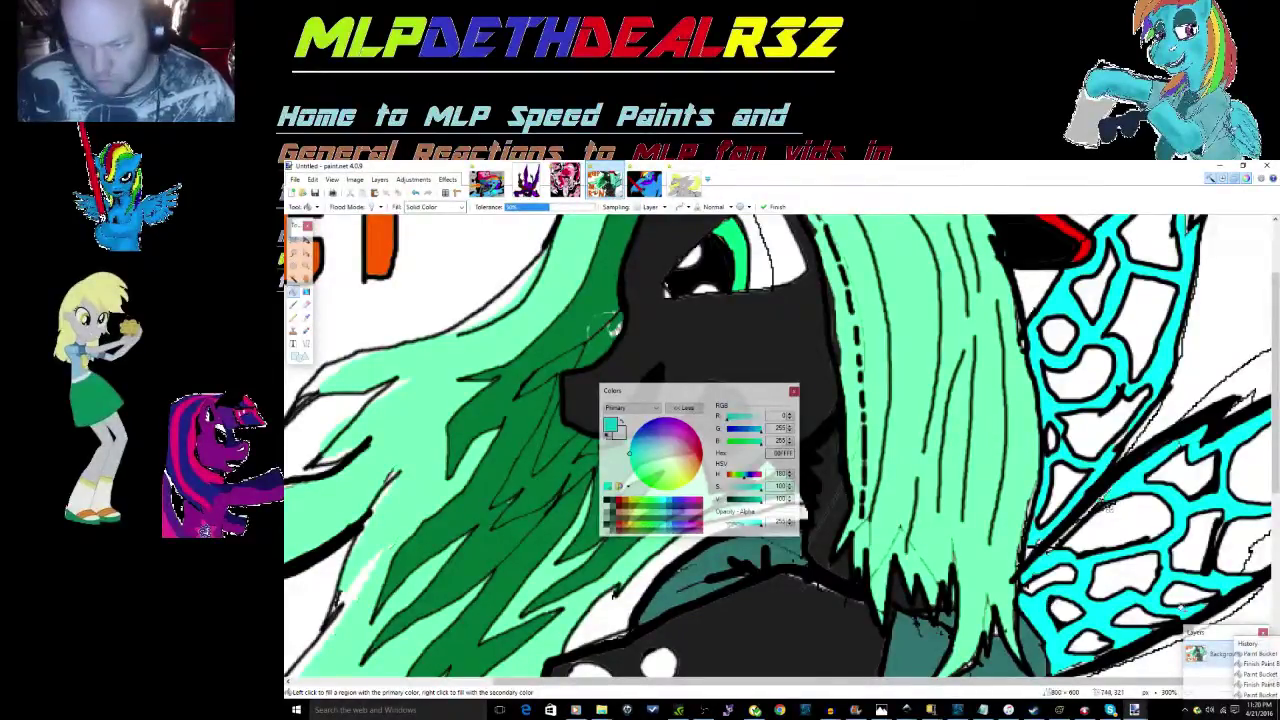
pyautogui.press('b')
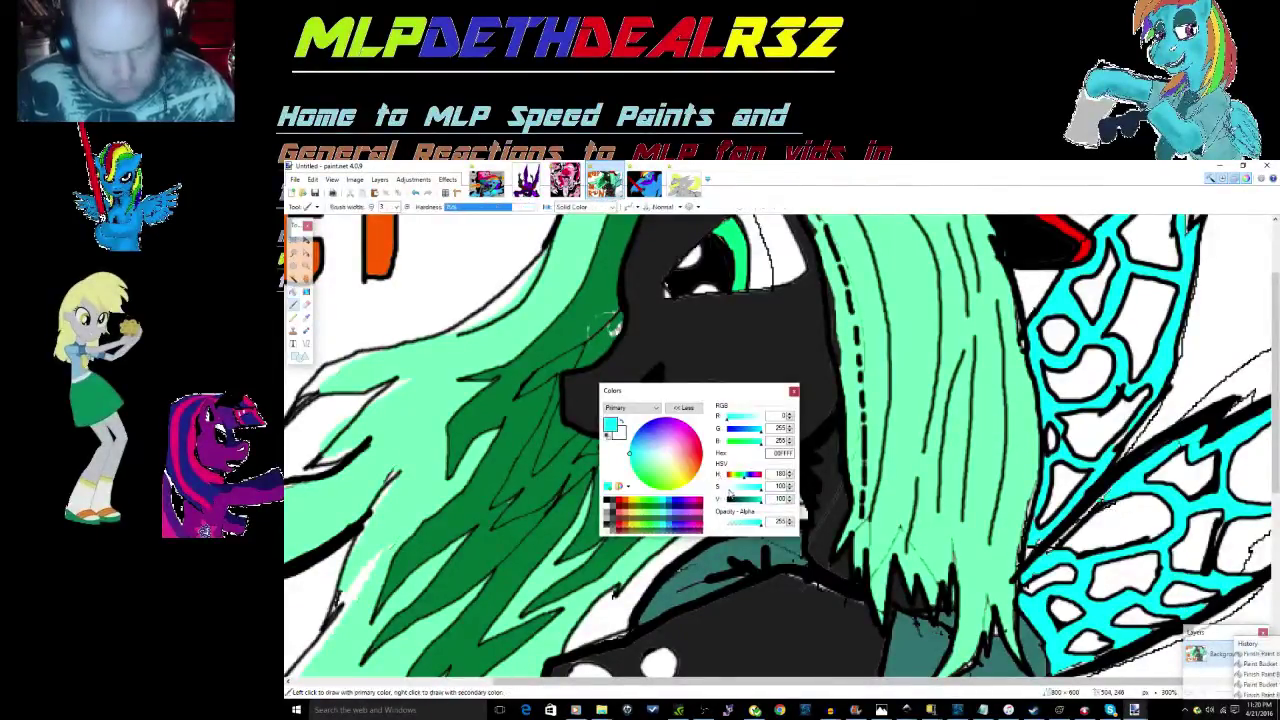
pyautogui.click(674, 514)
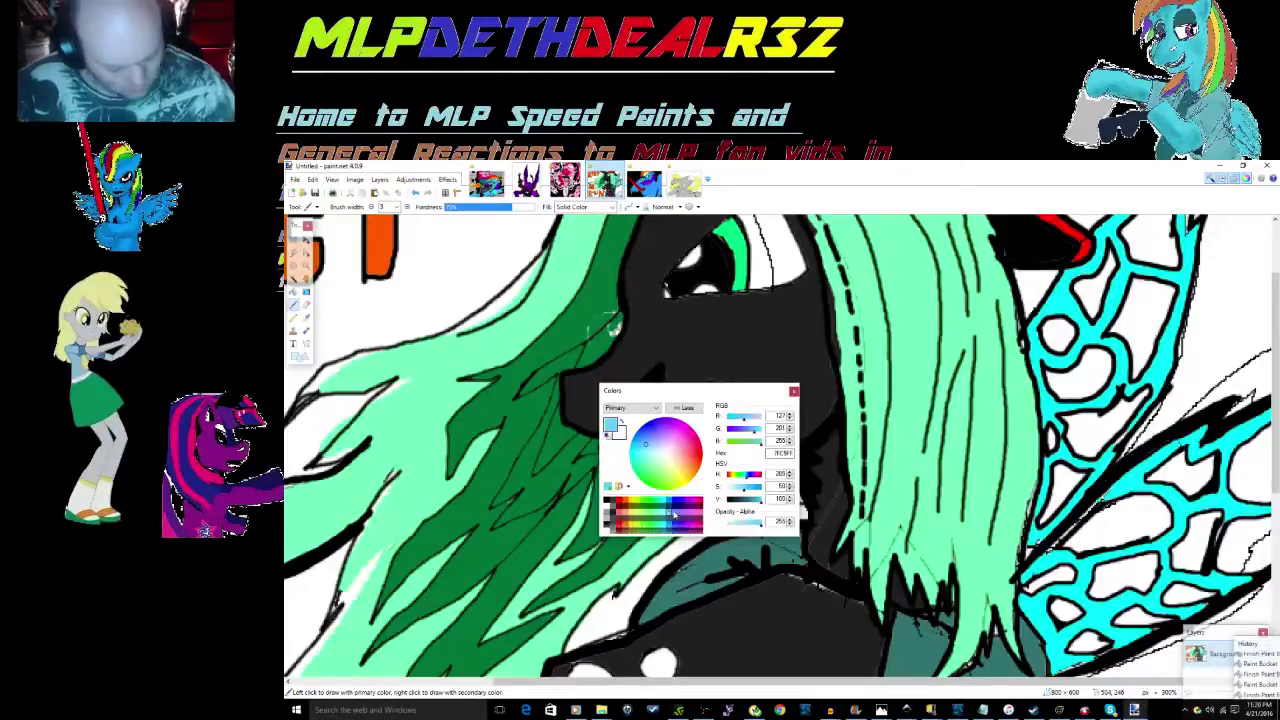
pyautogui.press('f')
pyautogui.click(1117, 519)
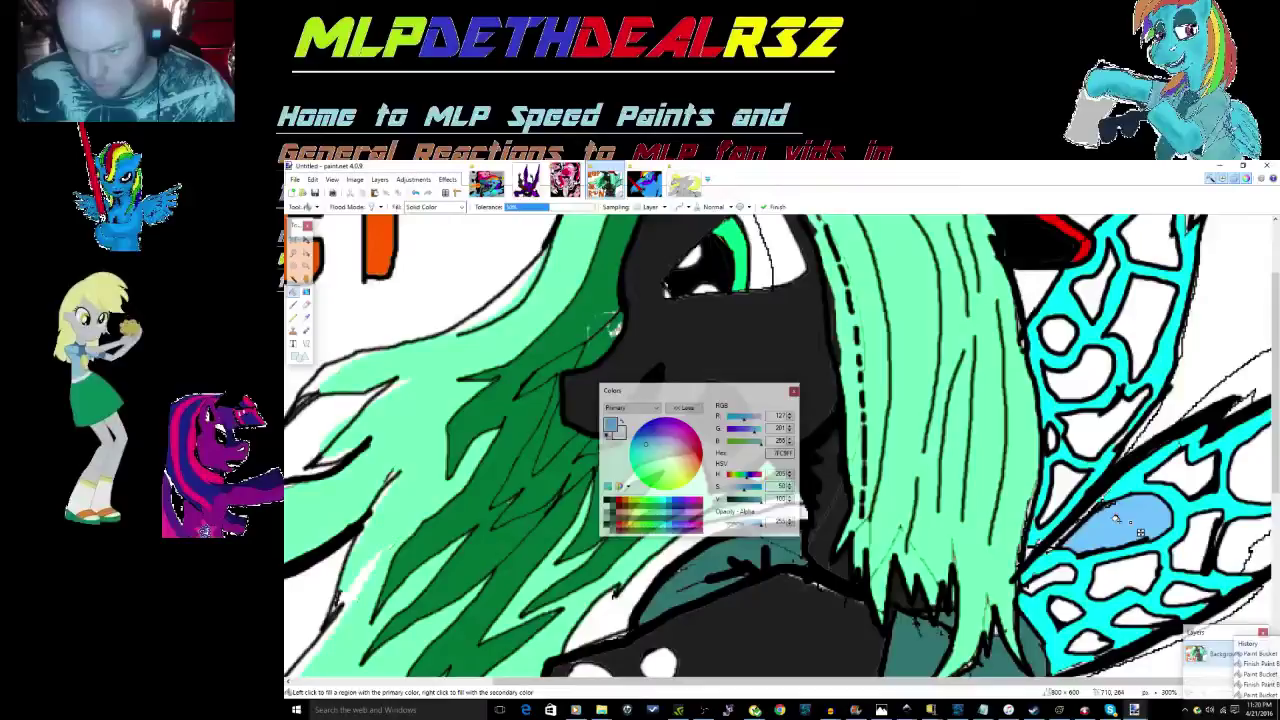
pyautogui.click(1115, 572)
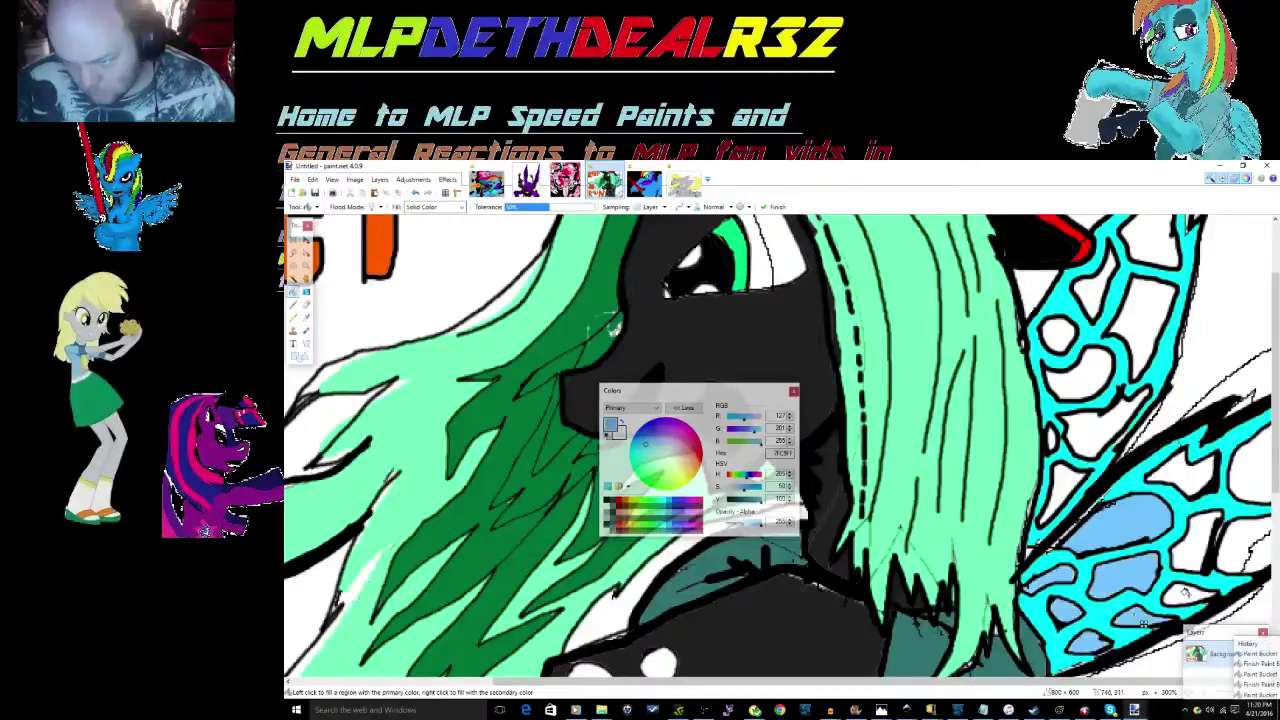
pyautogui.click(1188, 596)
pyautogui.click(1205, 542)
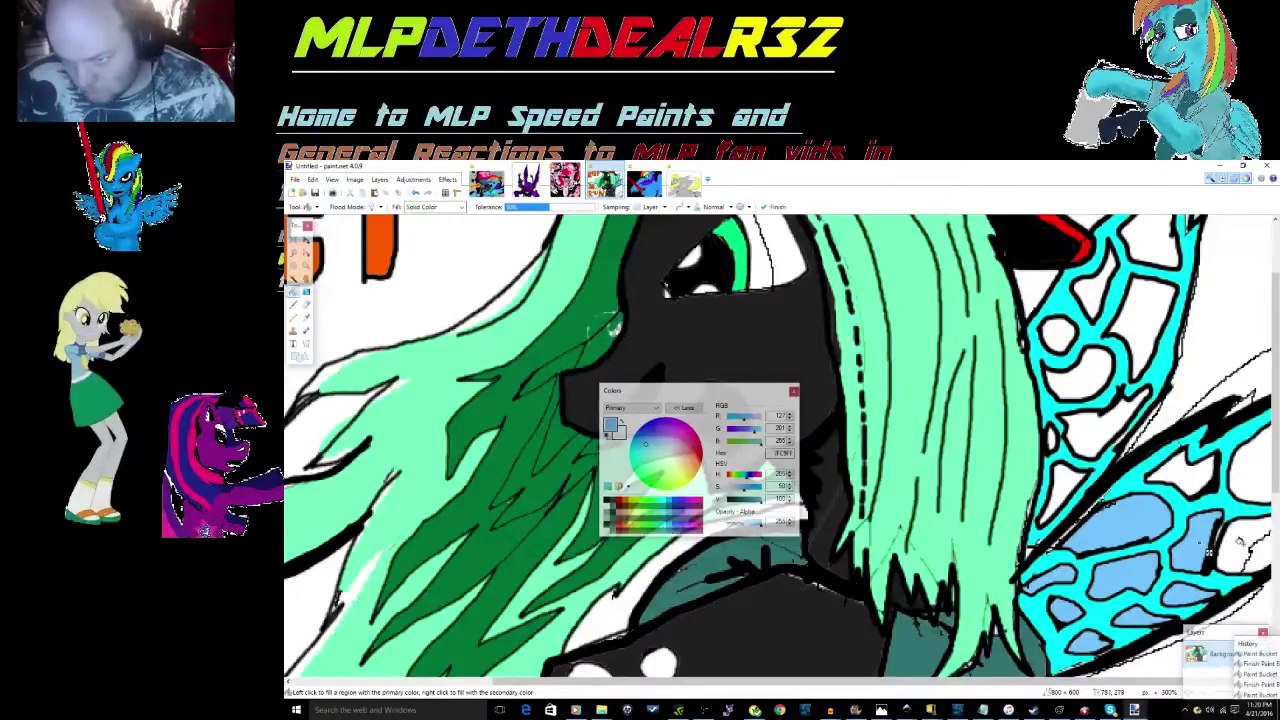
pyautogui.click(1242, 543)
# Step: Fill the lower wing's remaining outer holes and all the upper wing's holes up to its tip with the same light blue
pyautogui.click(1249, 466)
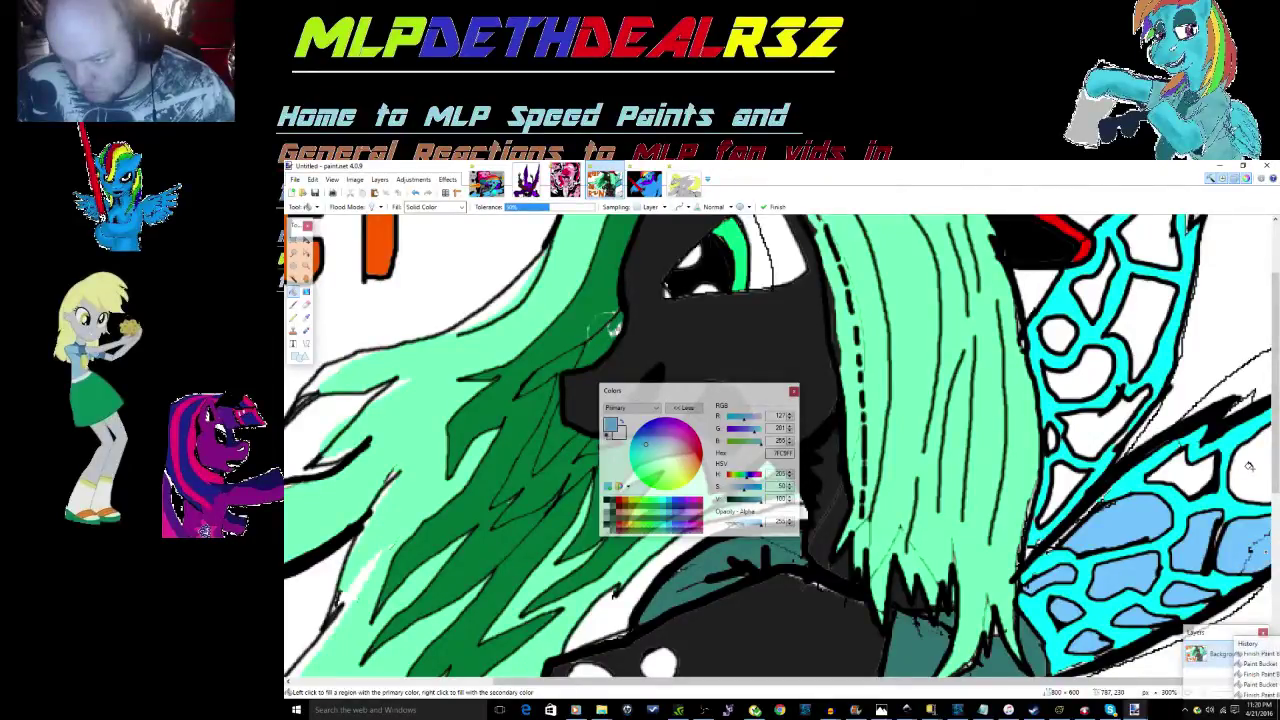
pyautogui.click(1249, 465)
pyautogui.click(1105, 423)
pyautogui.click(1058, 336)
pyautogui.click(1140, 330)
pyautogui.click(1094, 285)
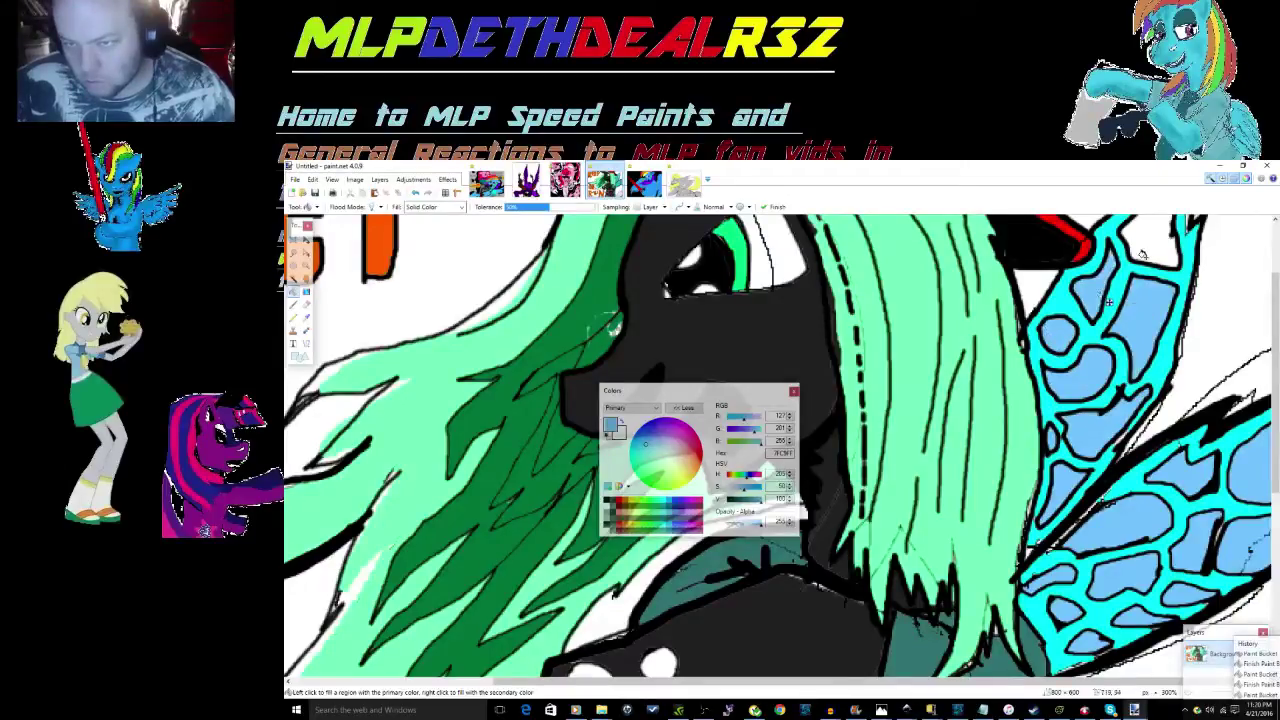
pyautogui.scroll(2, 1142, 254)
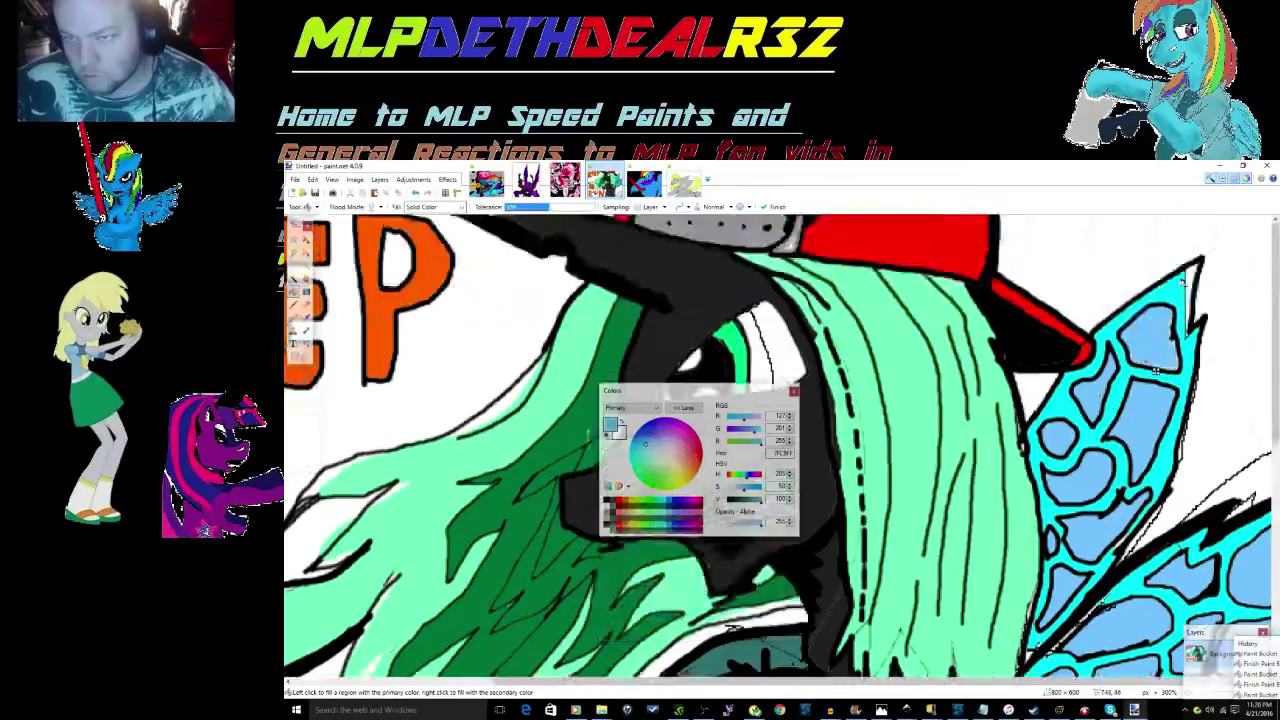
# Step: Sample the mane's light green (7FFFC5) and fill the tail sections beside the shirt, undoing any spill onto the hair lines
pyautogui.scroll(-3, 1142, 254)
pyautogui.scroll(-4, 992, 522)
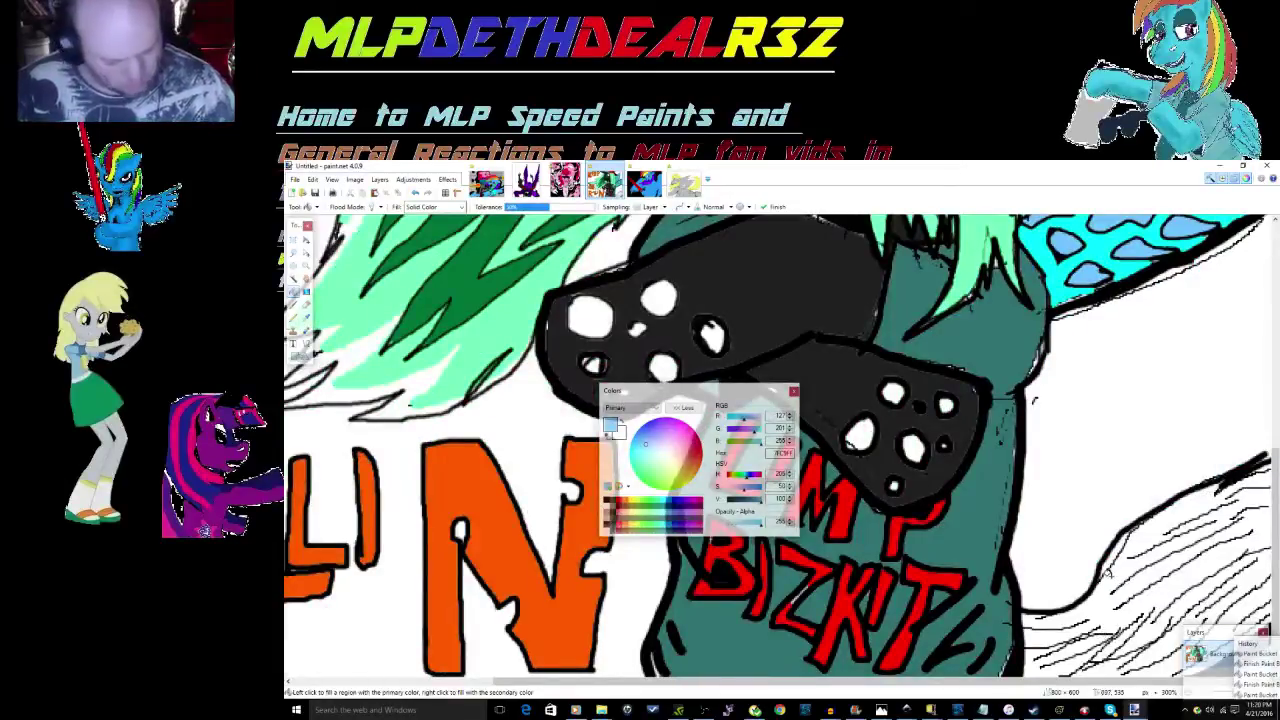
pyautogui.press('b')
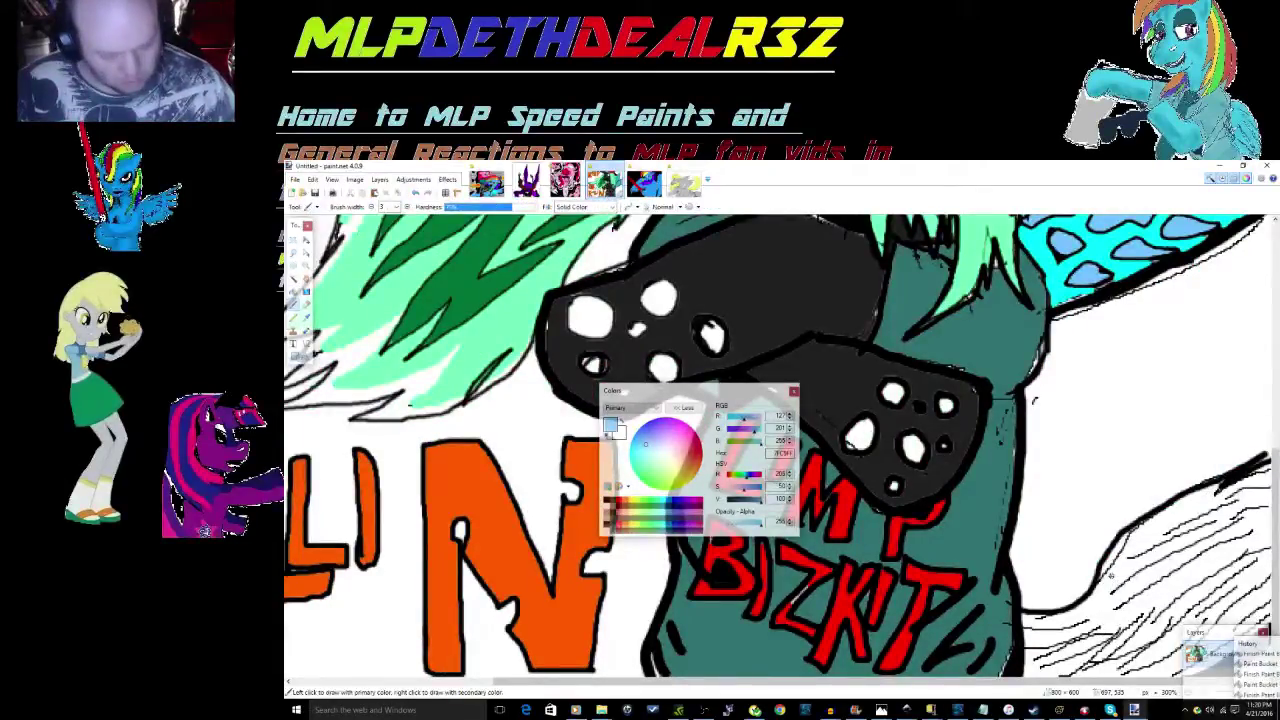
pyautogui.press('k')
pyautogui.click(500, 335)
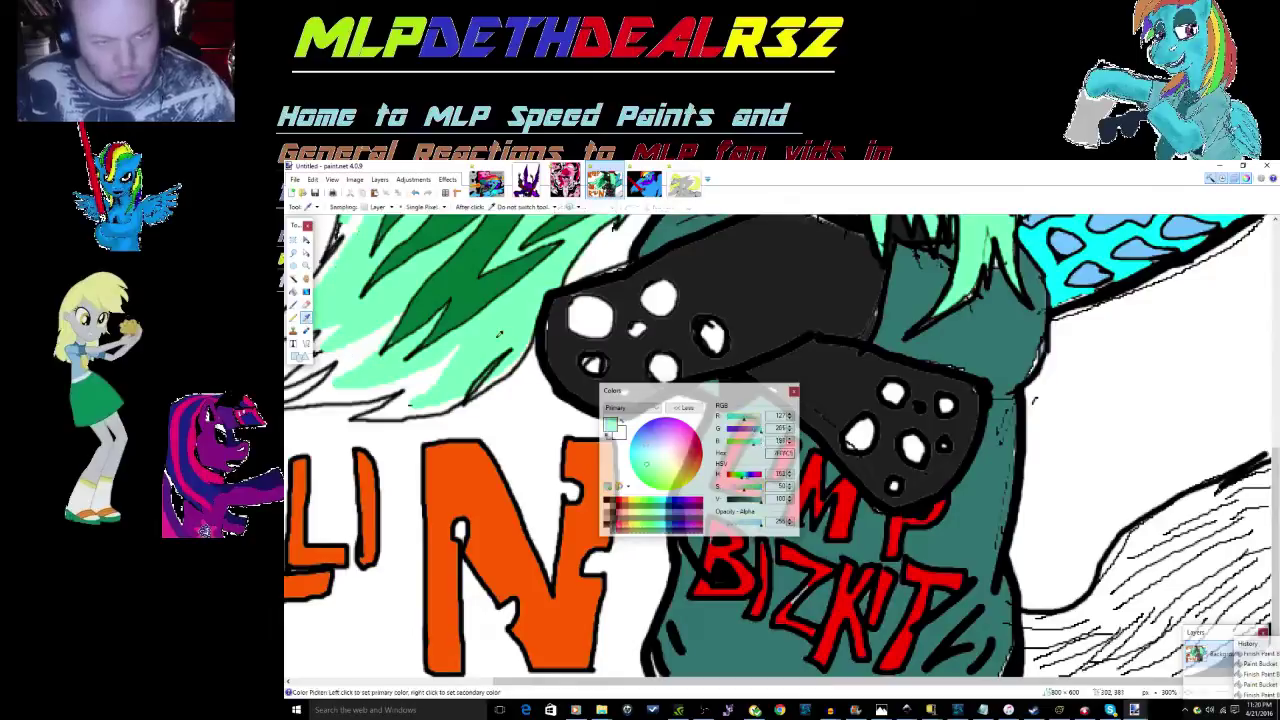
pyautogui.press('f')
pyautogui.click(1193, 512)
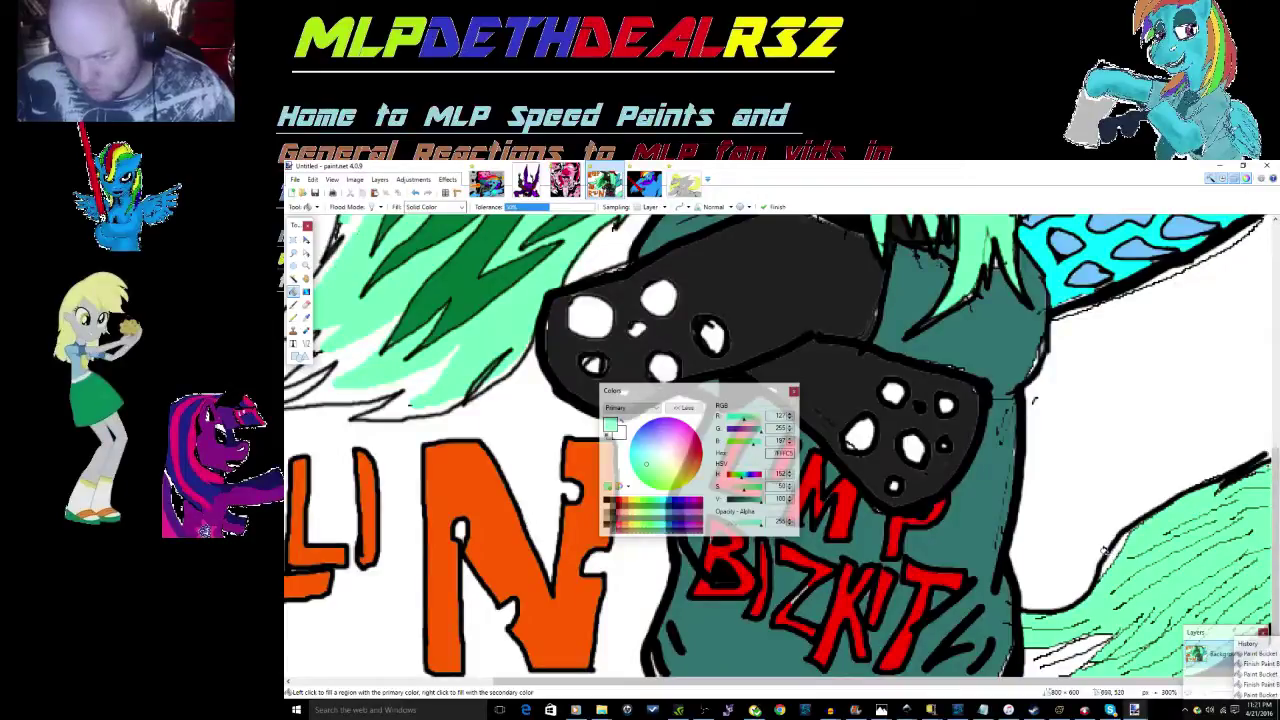
pyautogui.click(1030, 664)
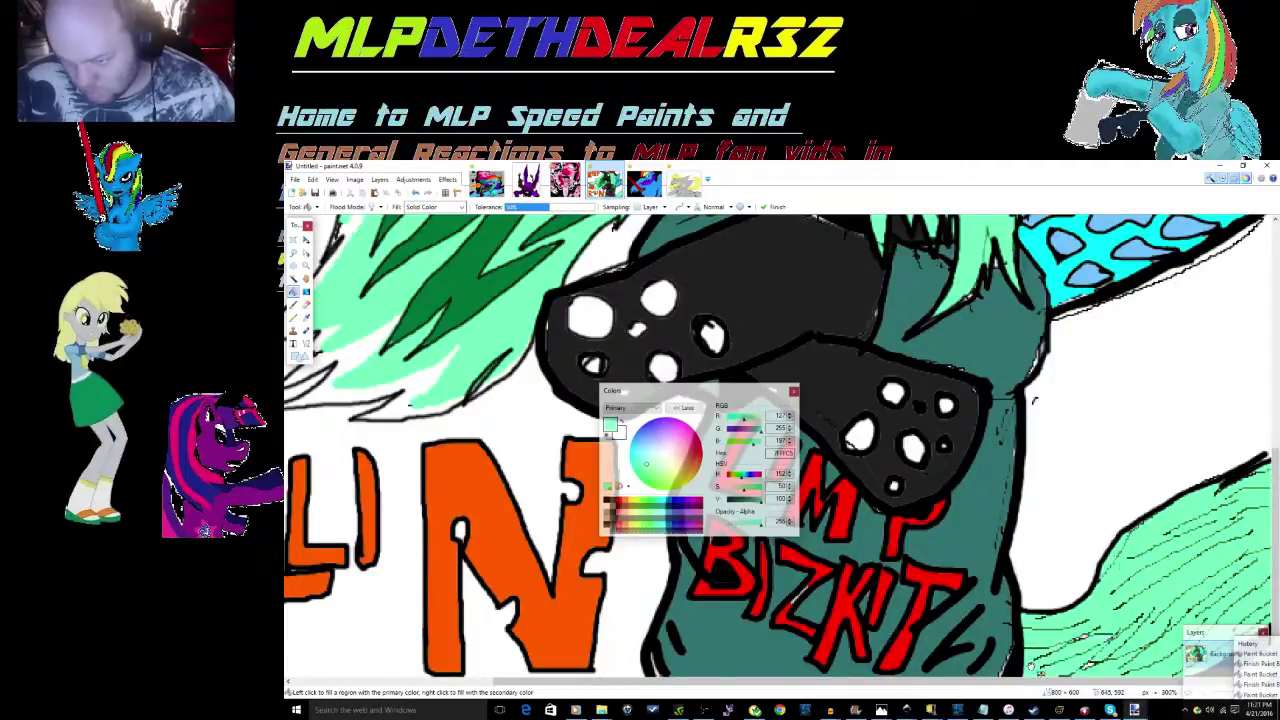
pyautogui.click(1091, 663)
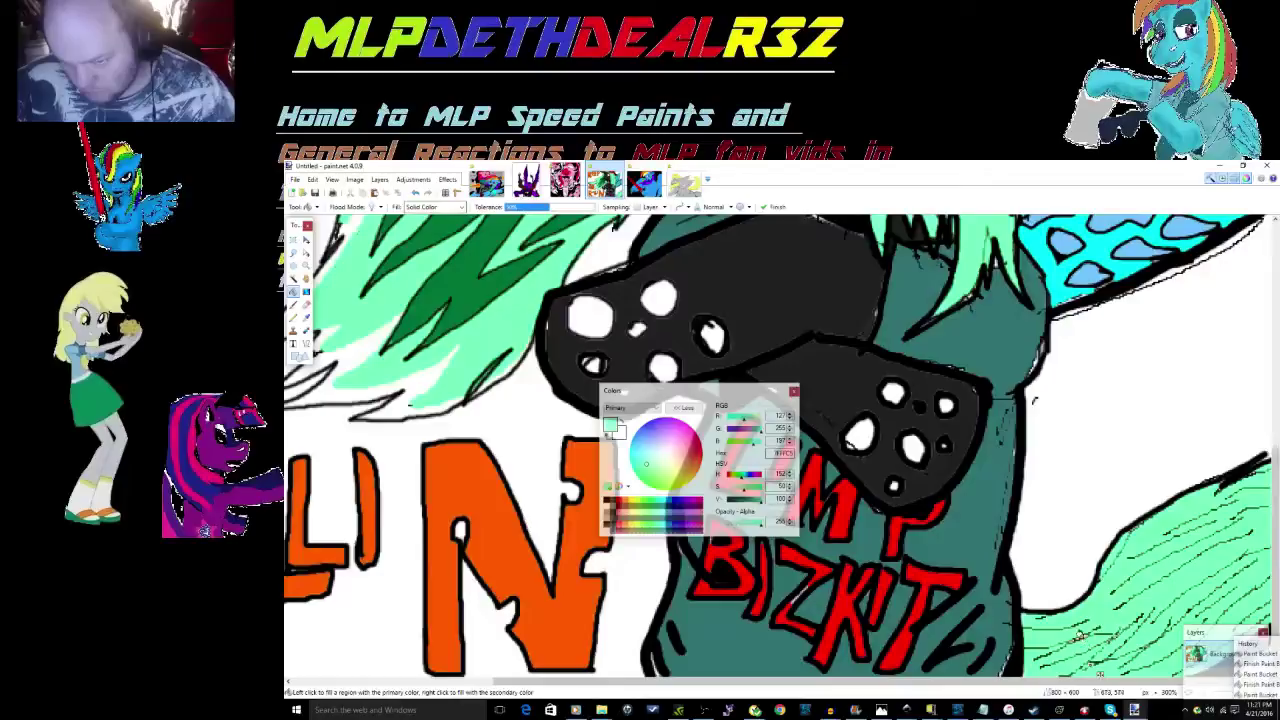
pyautogui.click(1084, 638)
pyautogui.click(1118, 603)
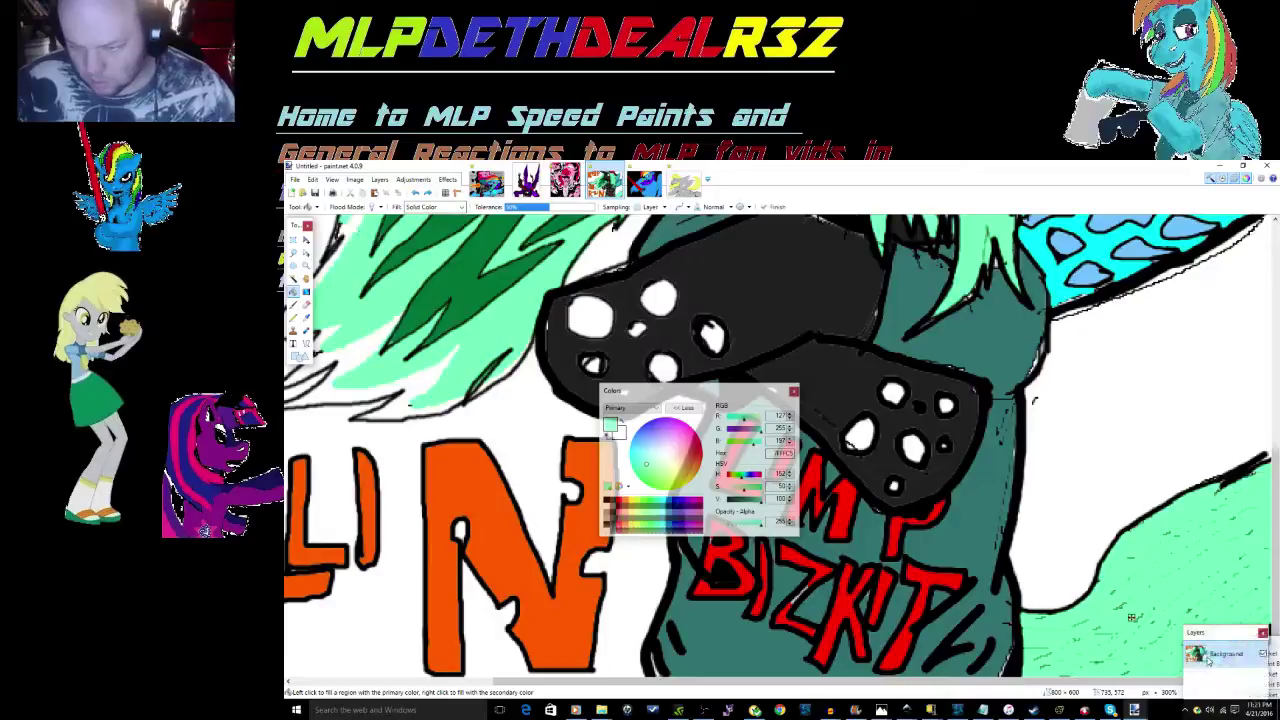
# Step: Move the floating Layers and Colors windows clear of the drawing so the tail and wings can be inspected
pyautogui.moveTo(1230, 635); pyautogui.dragTo(1217, 603)
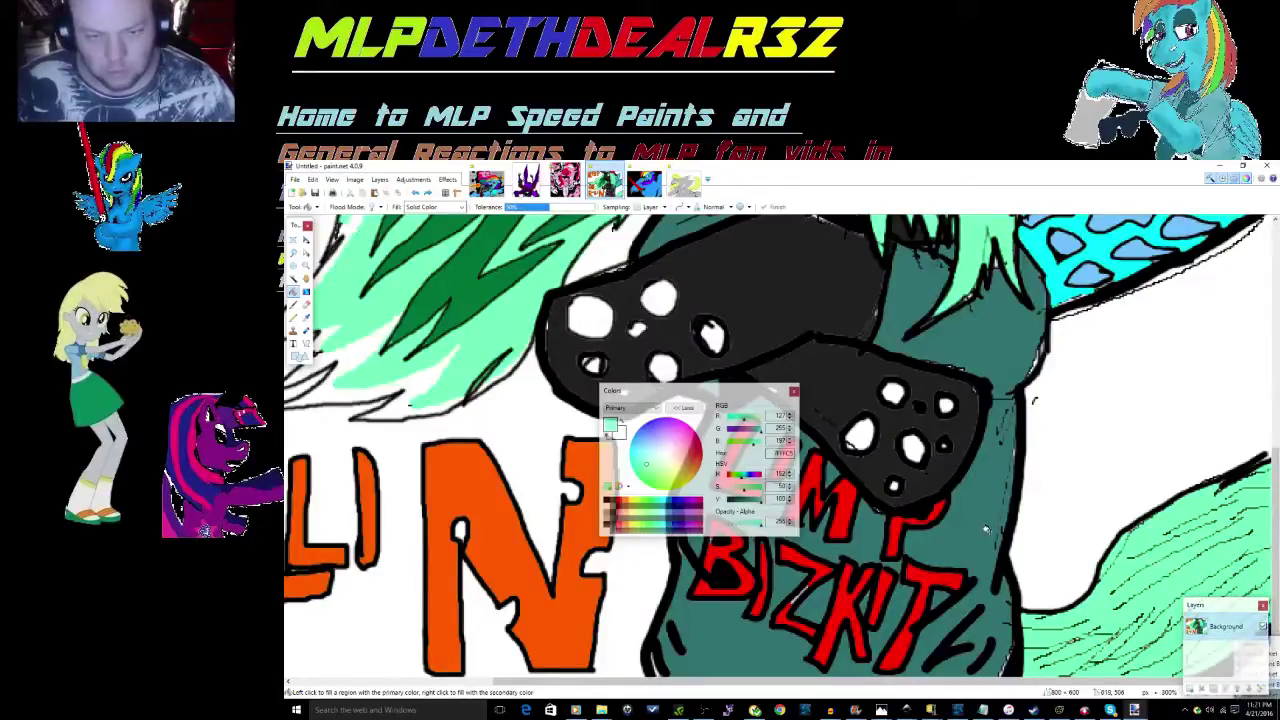
pyautogui.press('z')
pyautogui.rightClick(963, 476)
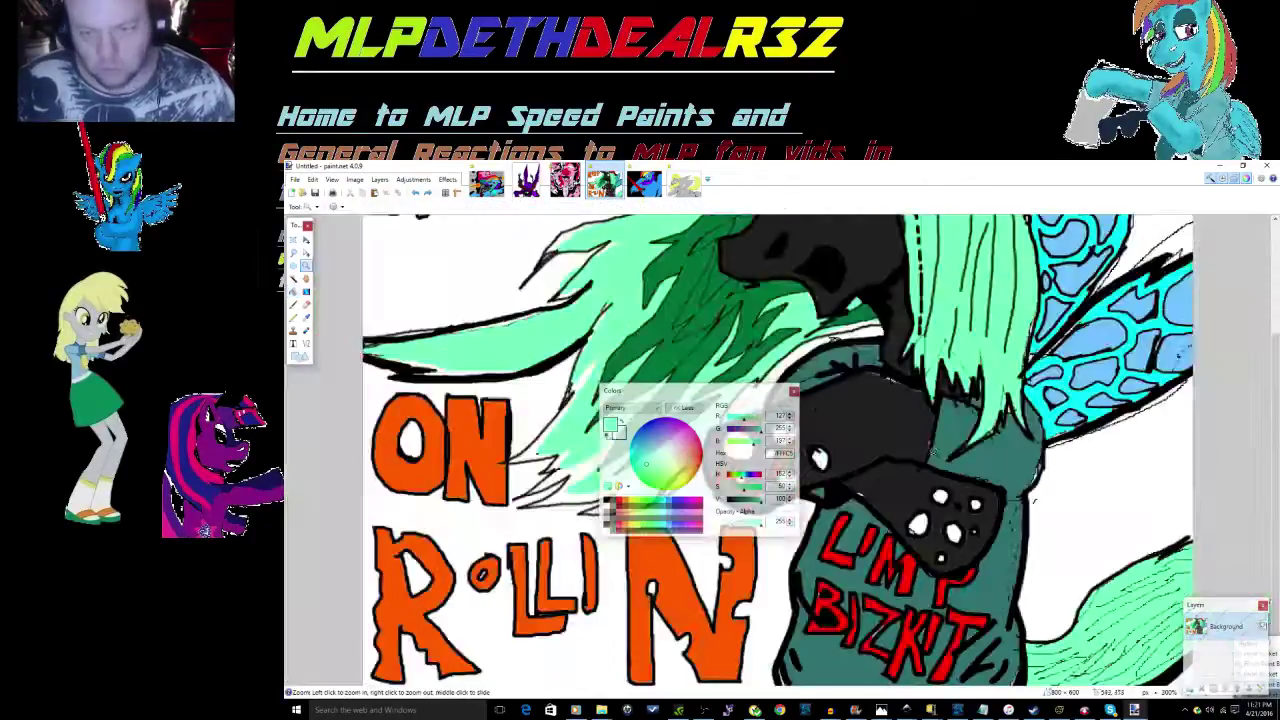
pyautogui.rightClick(930, 449)
pyautogui.rightClick(997, 545)
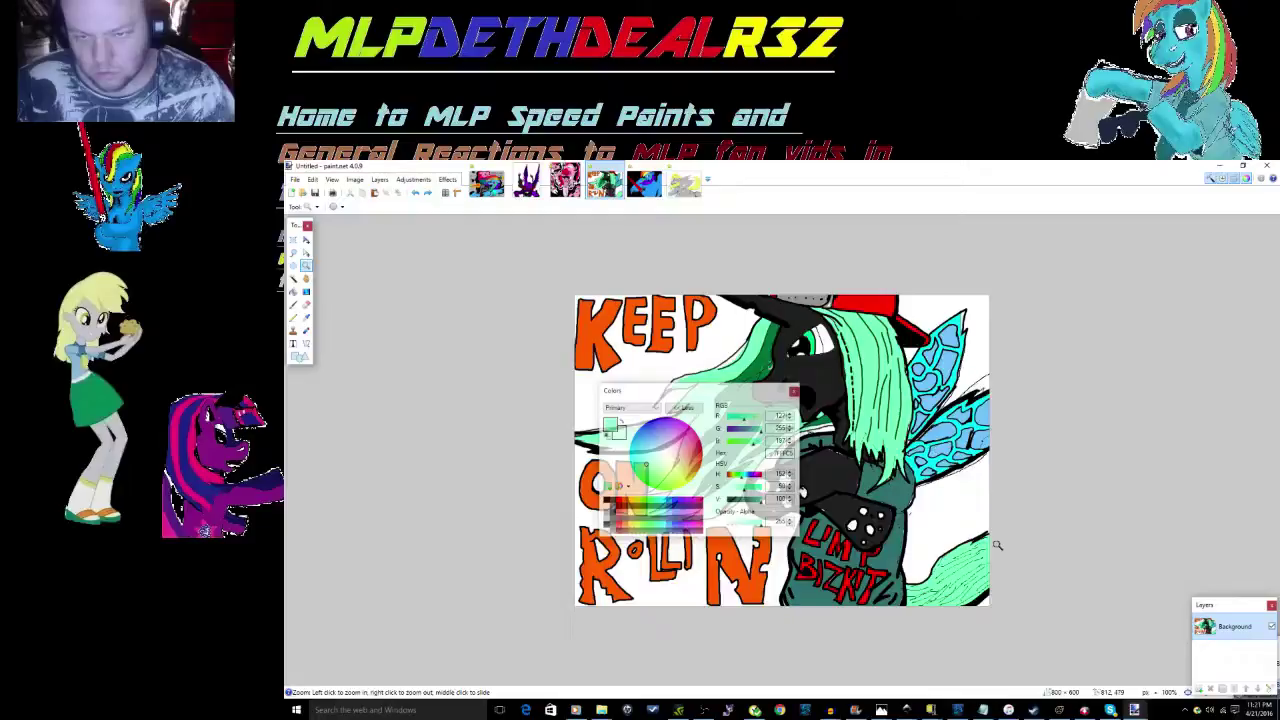
pyautogui.moveTo(728, 391); pyautogui.dragTo(1165, 414)
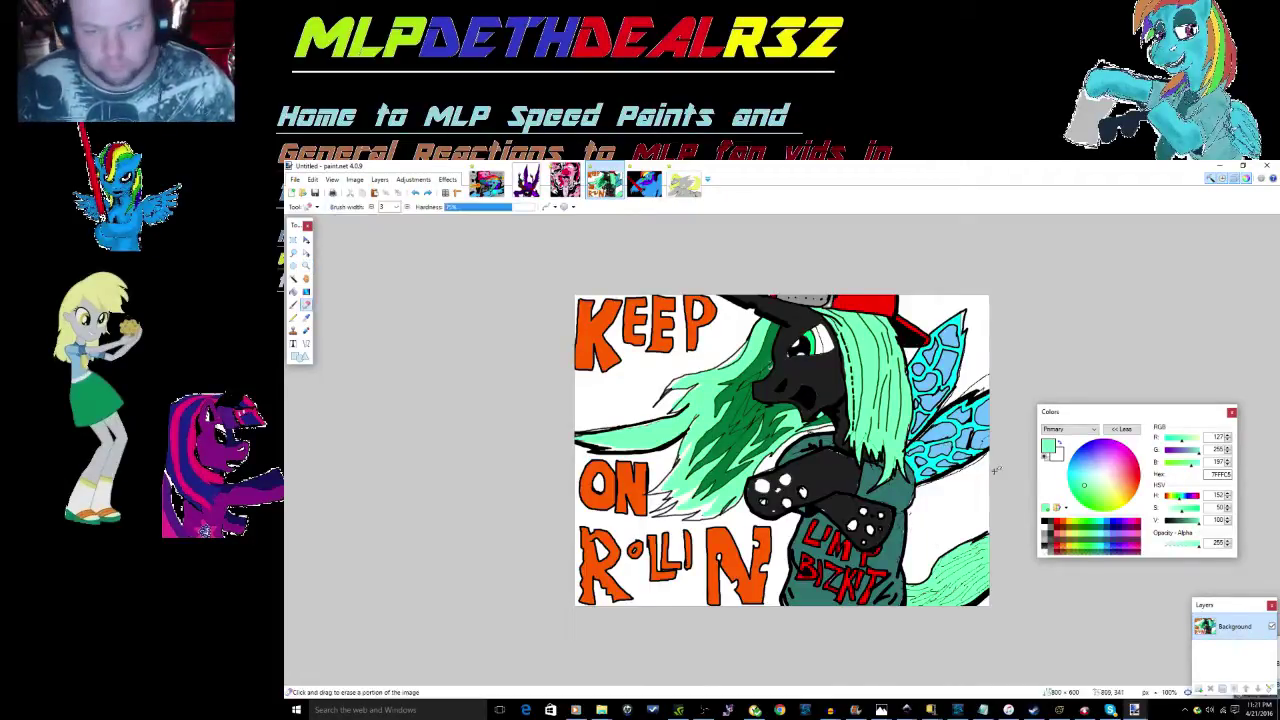
pyautogui.click(982, 384)
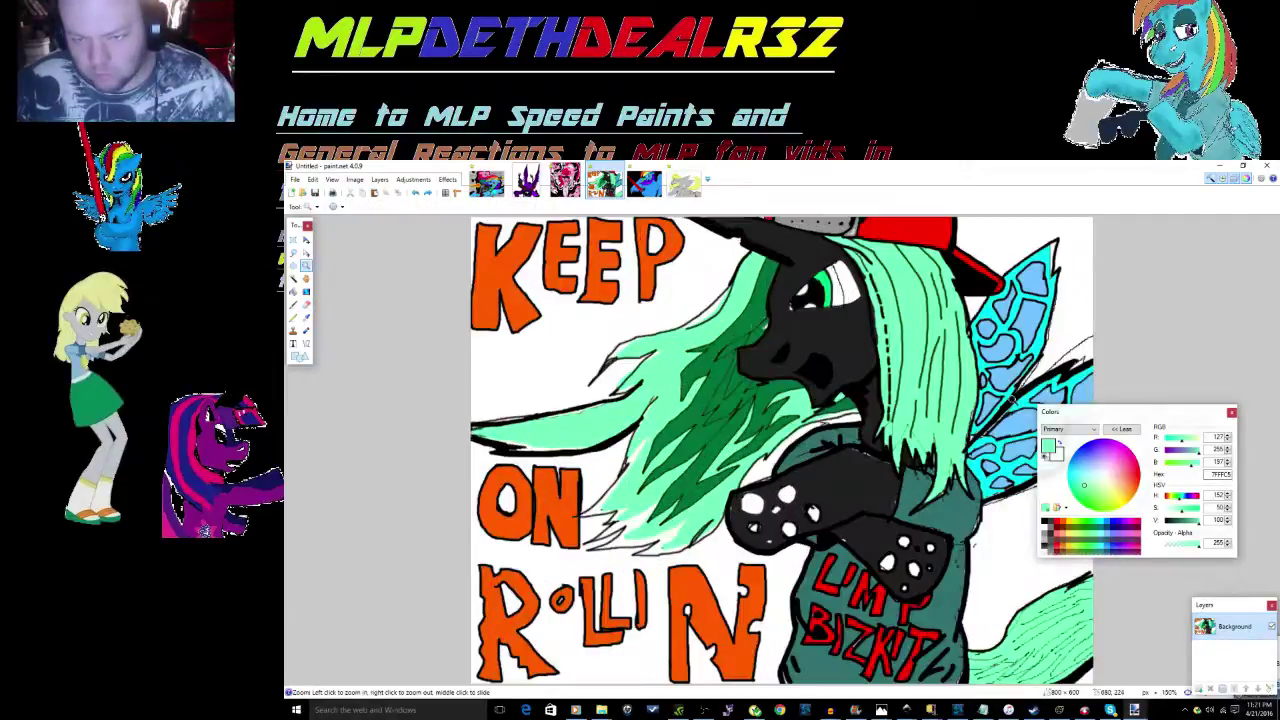
pyautogui.moveTo(1090, 412); pyautogui.dragTo(1239, 455)
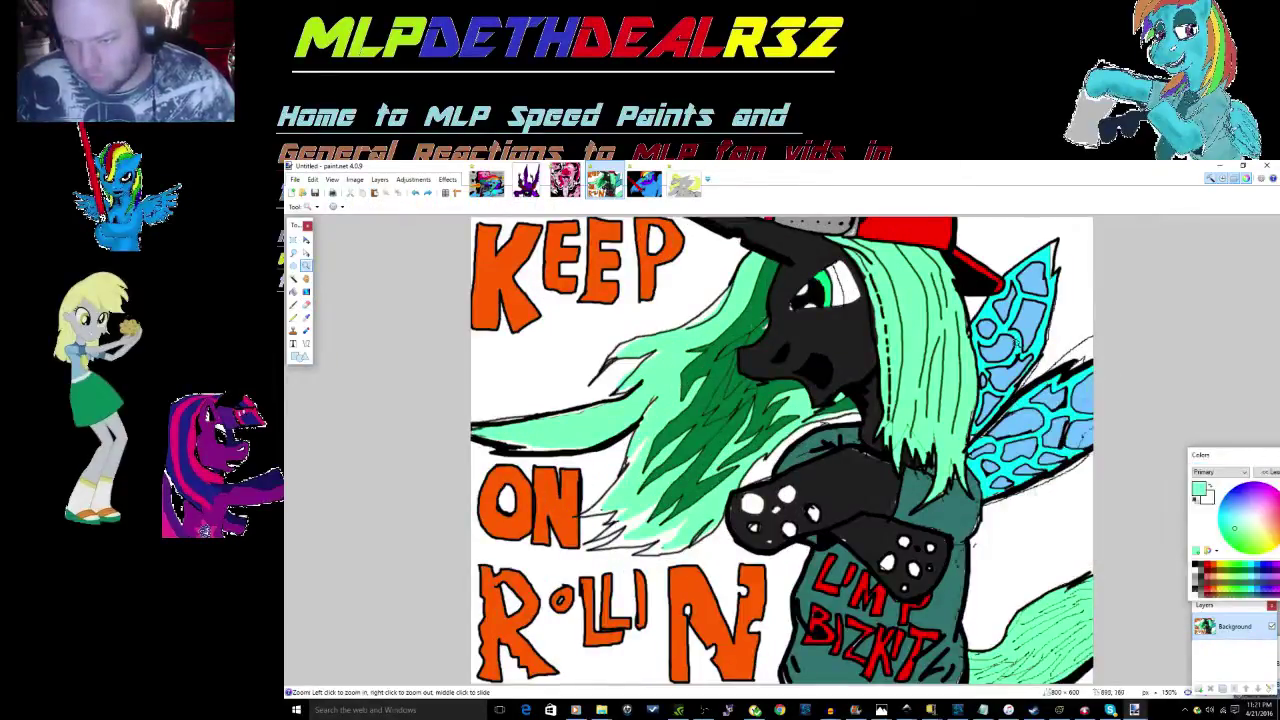
# Step: Erase the stray sketch lines around the outer edges of both wings with the Eraser
pyautogui.click(1014, 341)
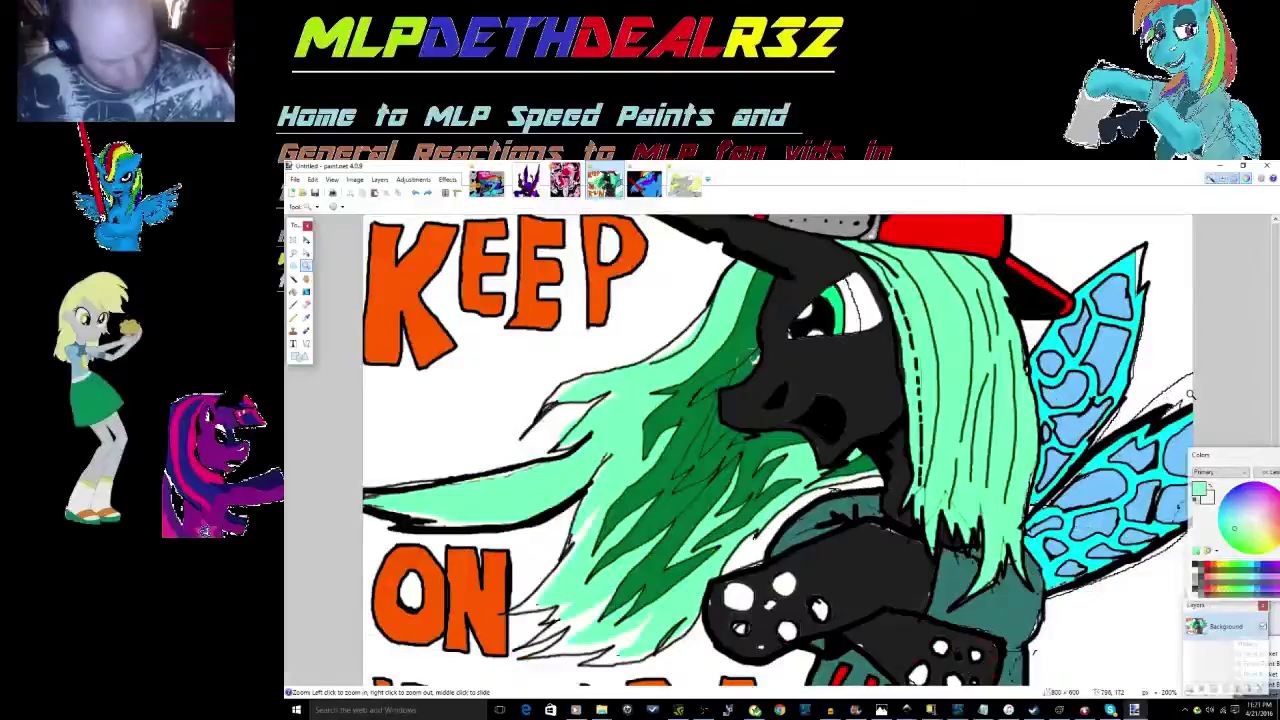
pyautogui.press('e')
pyautogui.moveTo(1182, 388)
pyautogui.mouseDown()
pyautogui.moveTo(1076, 452)
pyautogui.moveTo(1180, 424)
pyautogui.moveTo(1191, 376)
pyautogui.mouseUp()
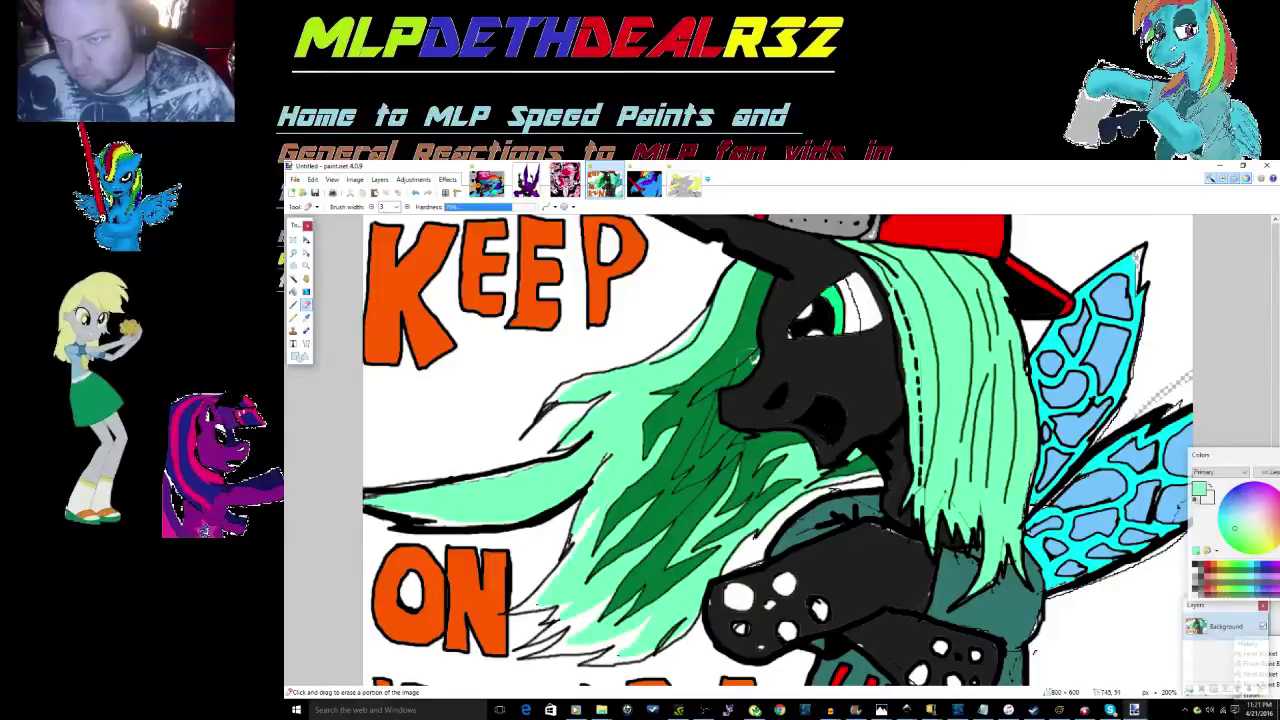
pyautogui.moveTo(1136, 256); pyautogui.dragTo(1135, 286)
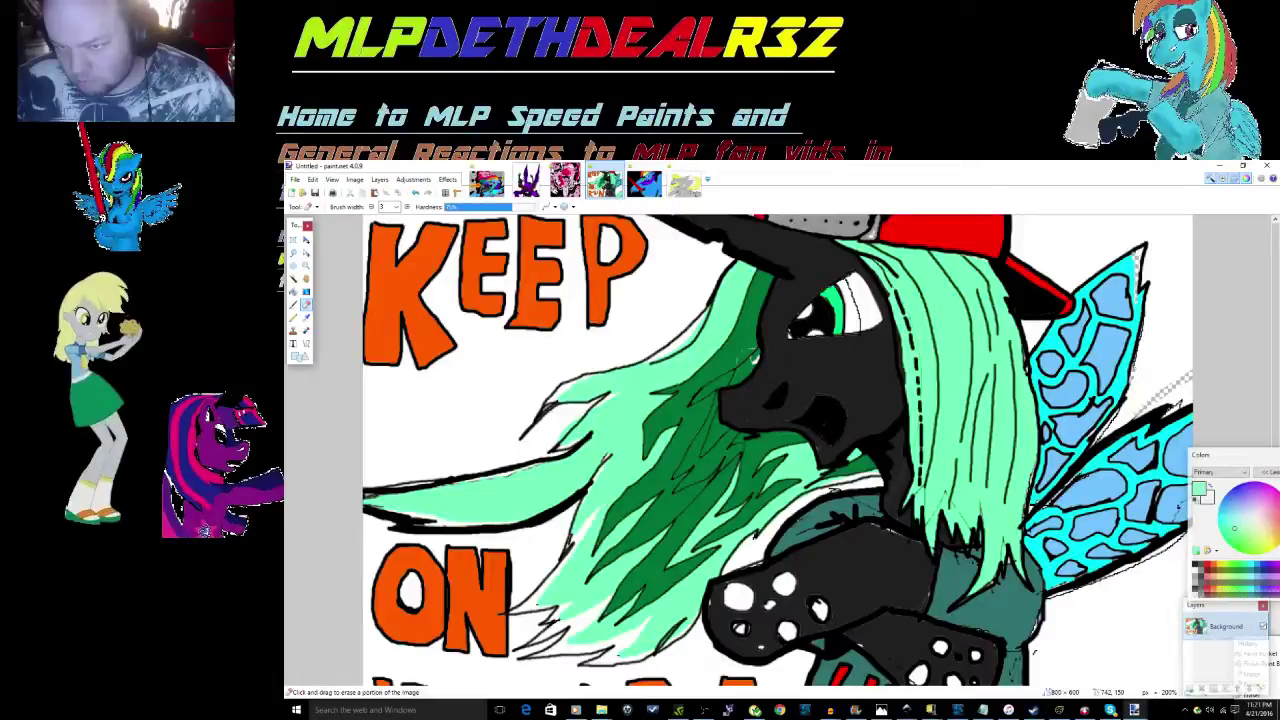
pyautogui.moveTo(1133, 371); pyautogui.dragTo(1101, 439)
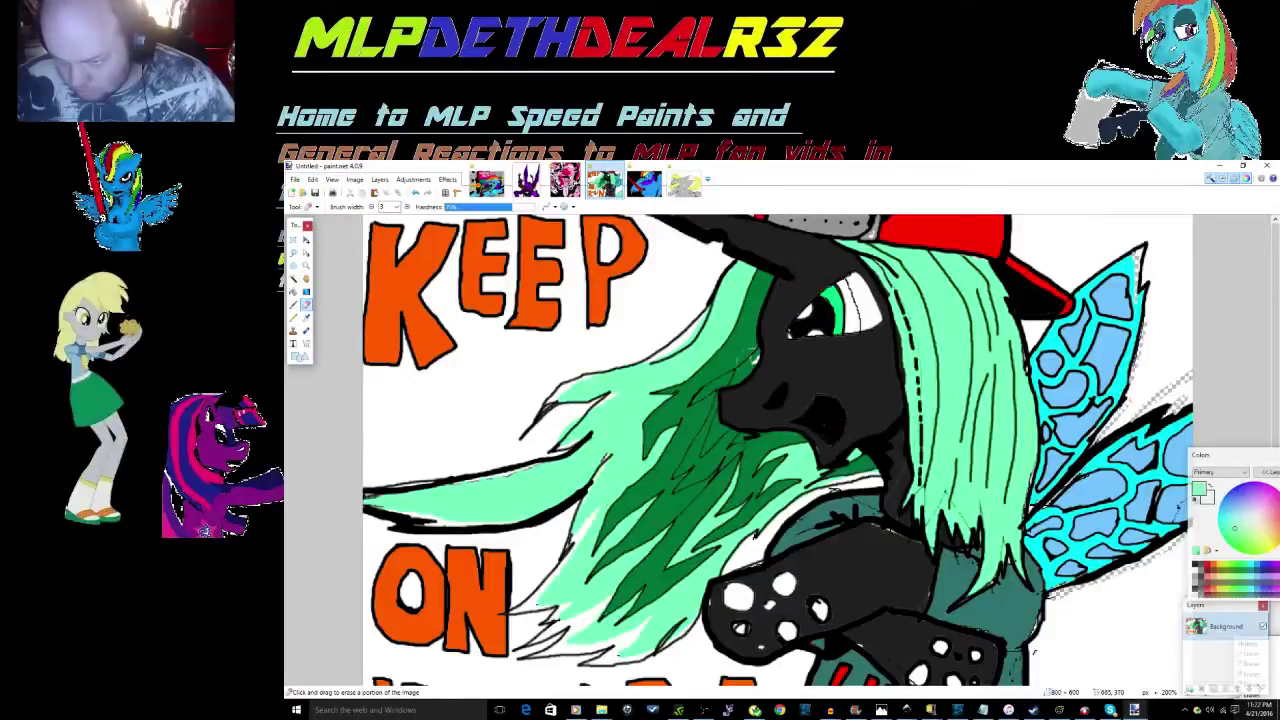
# Step: Swap white in as the primary color and fill the erased transparent patches around both wings using the Paint Bucket
pyautogui.press('x')
pyautogui.press('f')
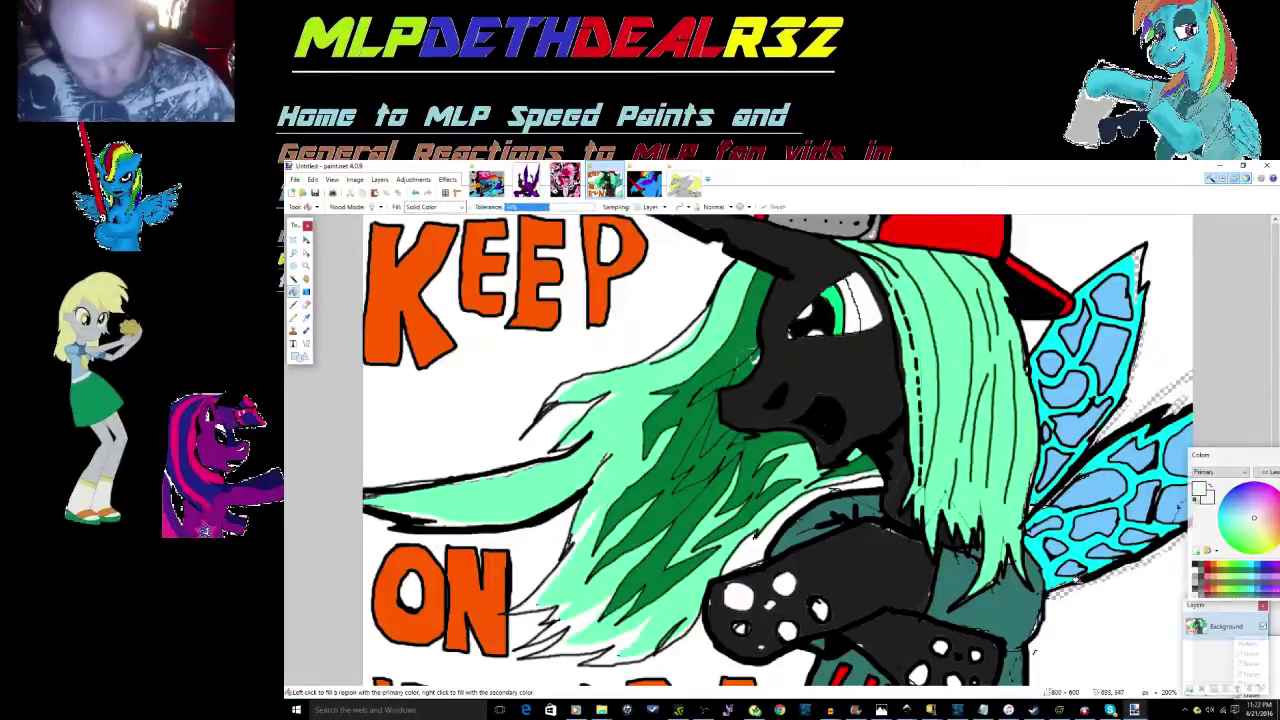
pyautogui.click(1078, 580)
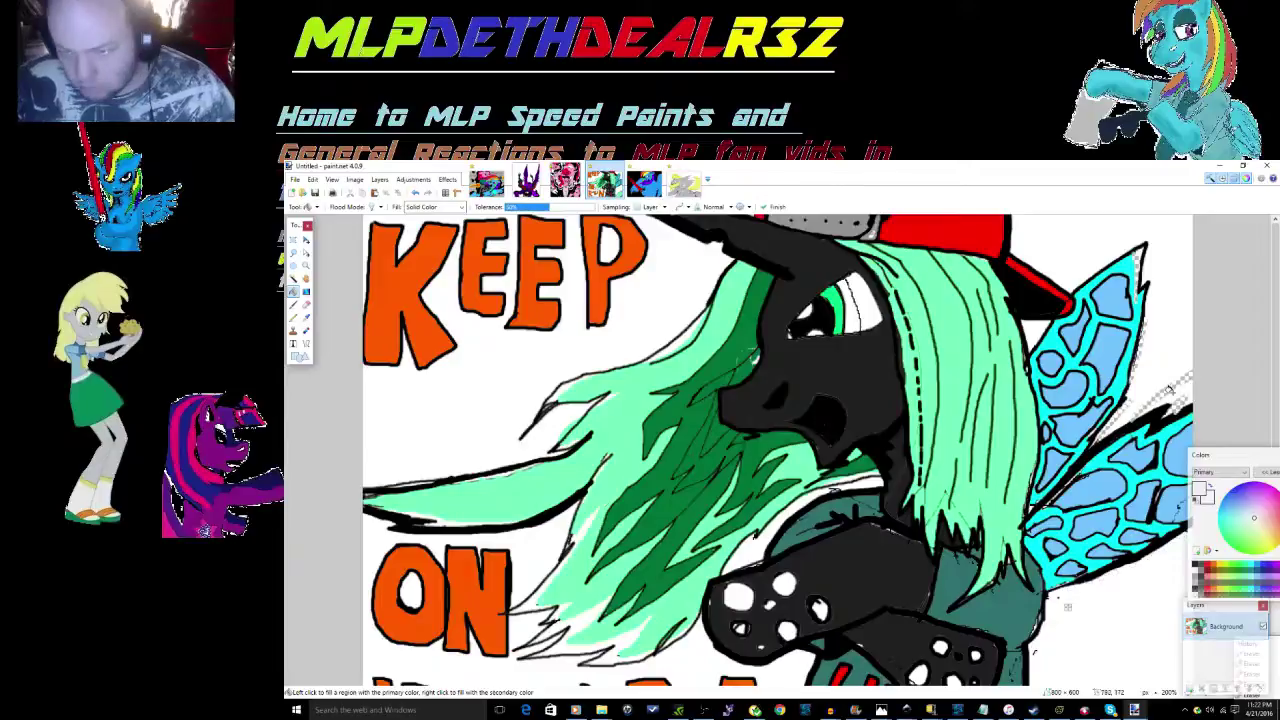
pyautogui.click(1168, 392)
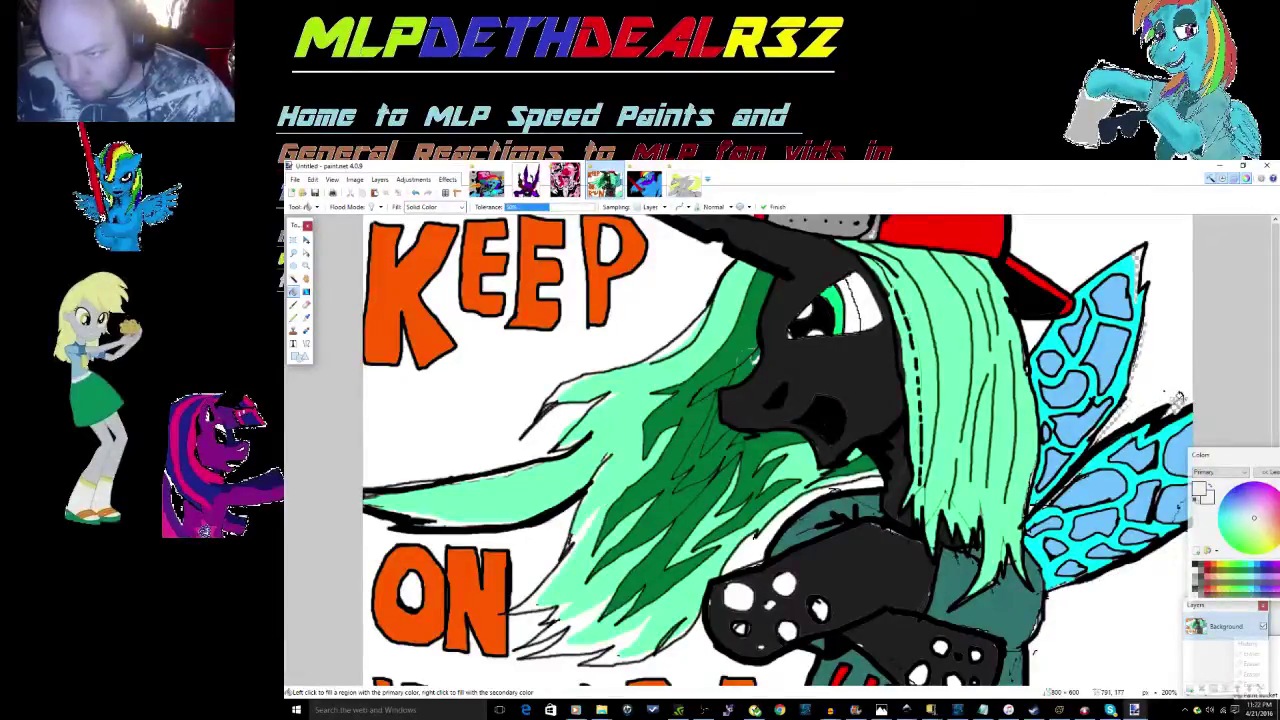
pyautogui.click(1123, 412)
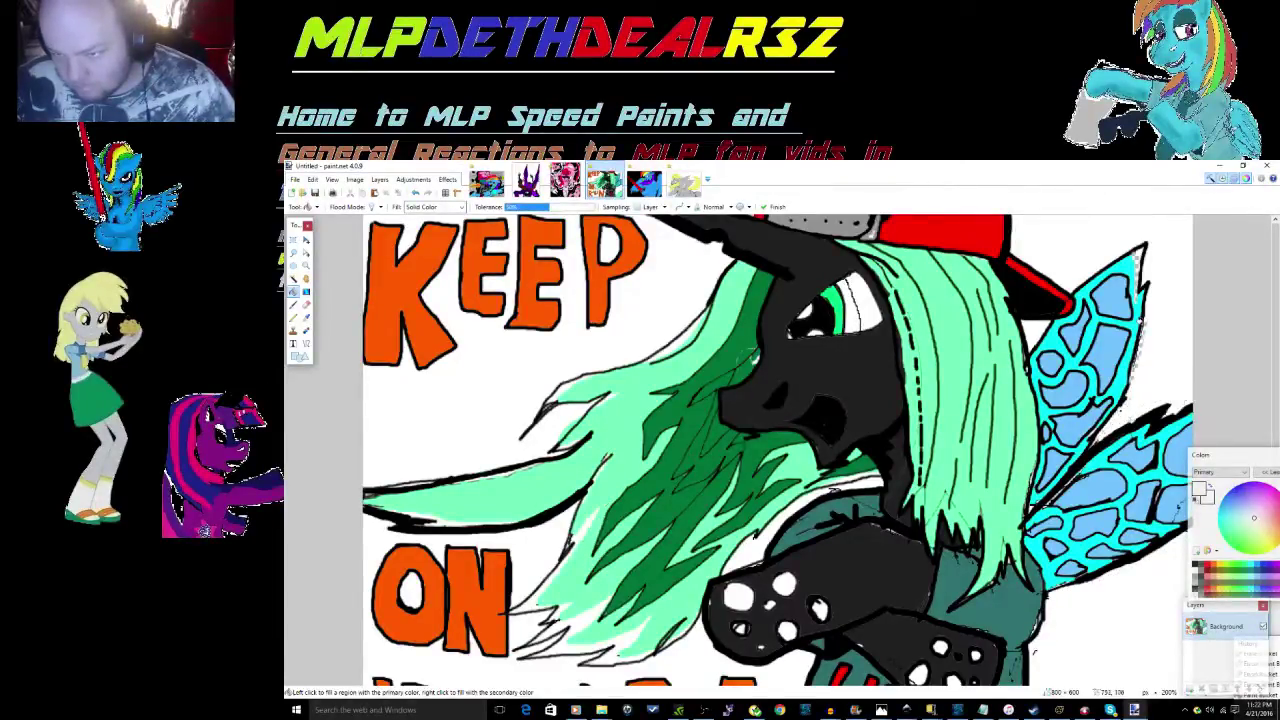
pyautogui.click(1143, 323)
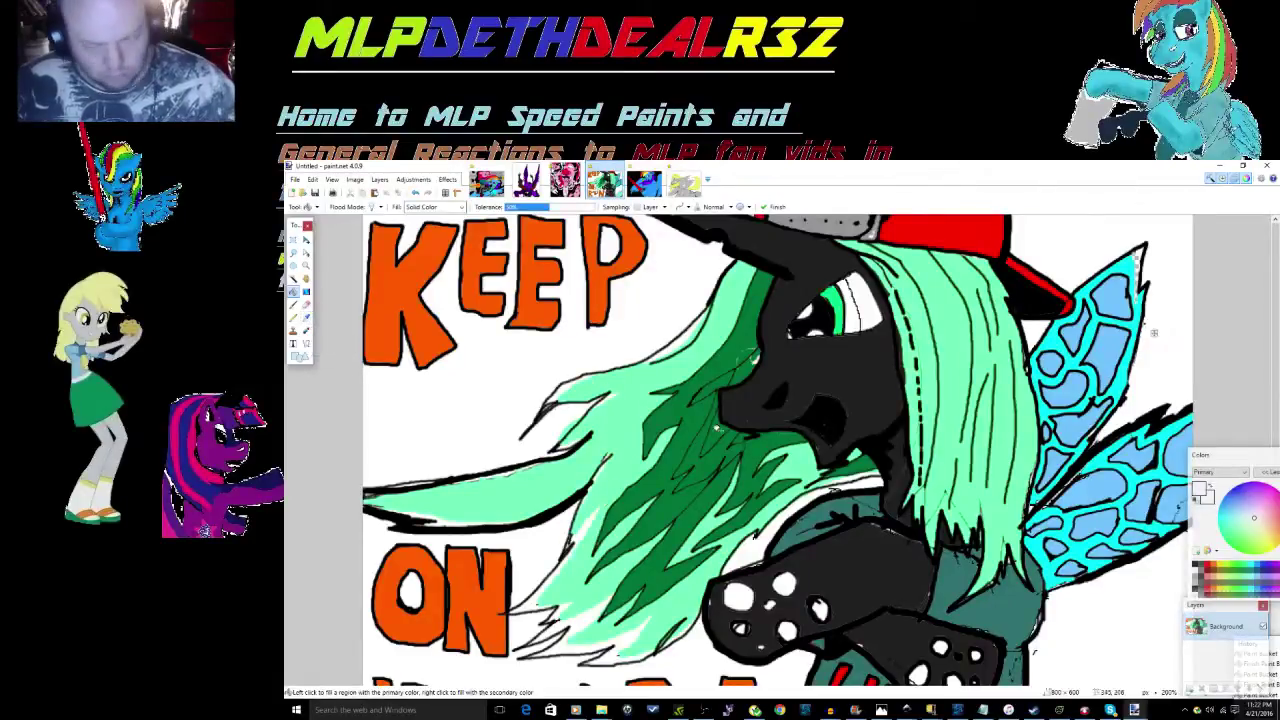
# Step: Sample the wing's cyan and color the uncolored gap at the upper wing's tip
pyautogui.press('k')
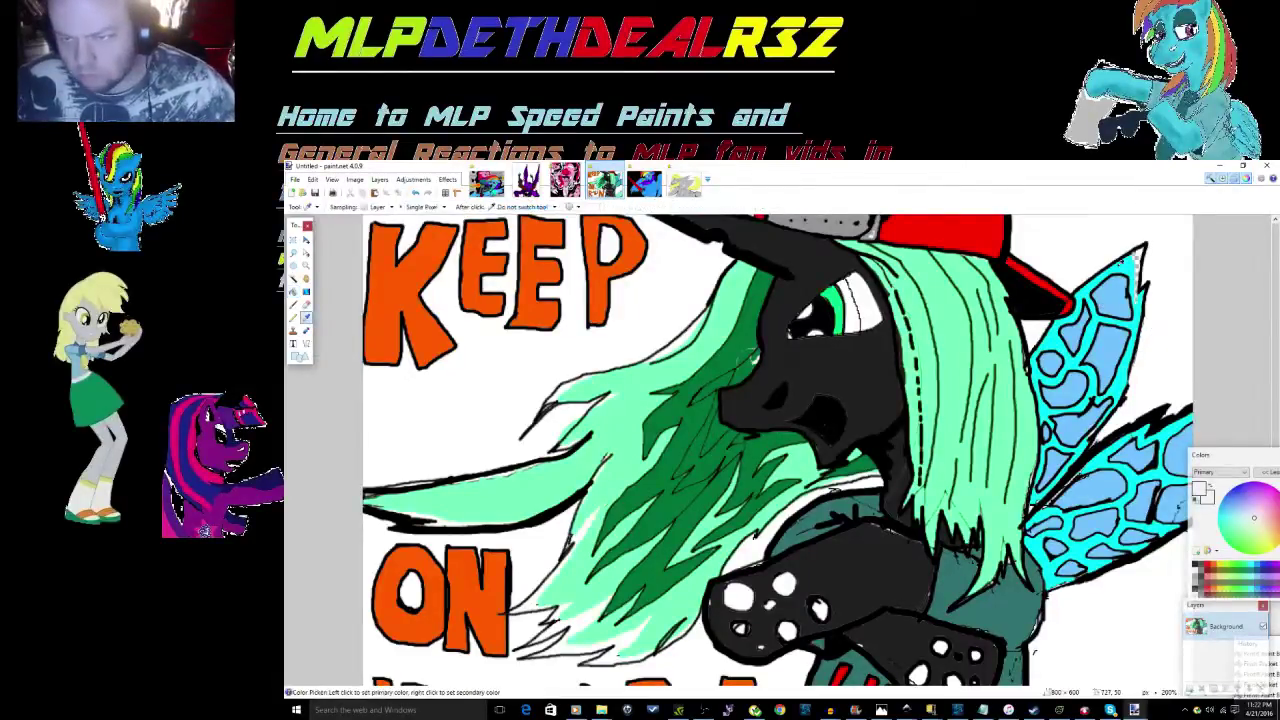
pyautogui.click(1150, 330)
pyautogui.press('f')
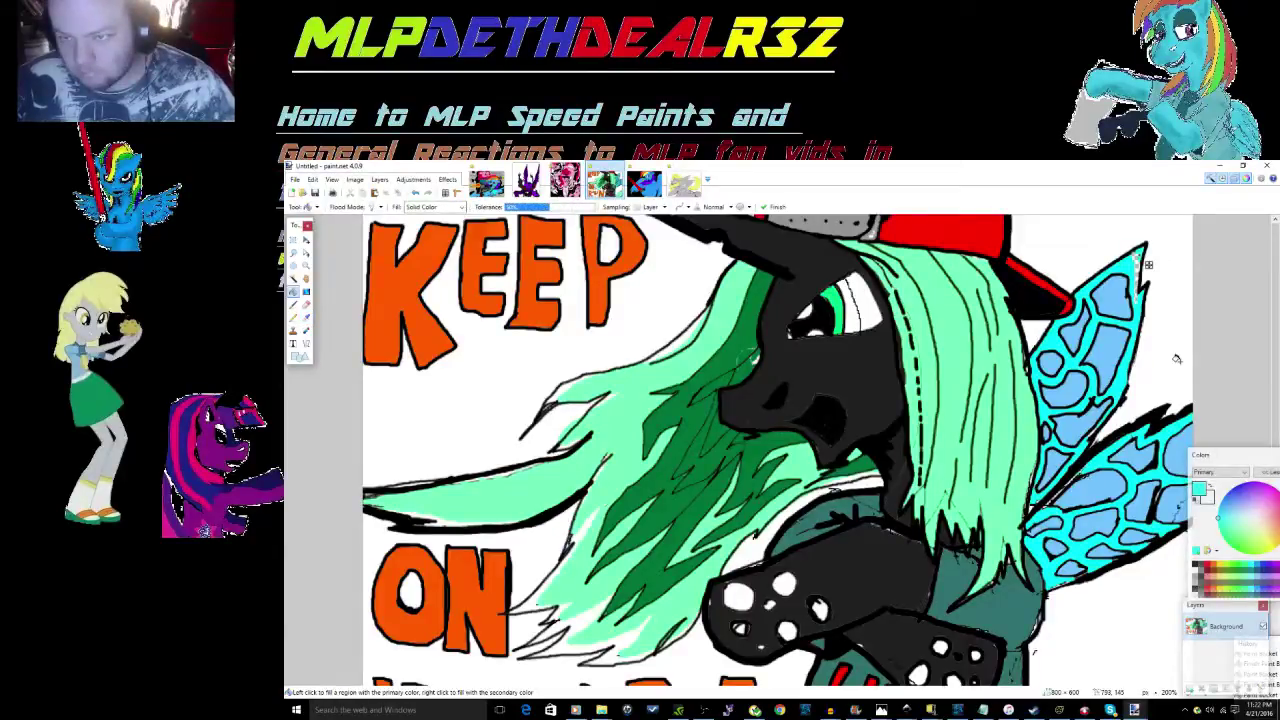
pyautogui.press('b')
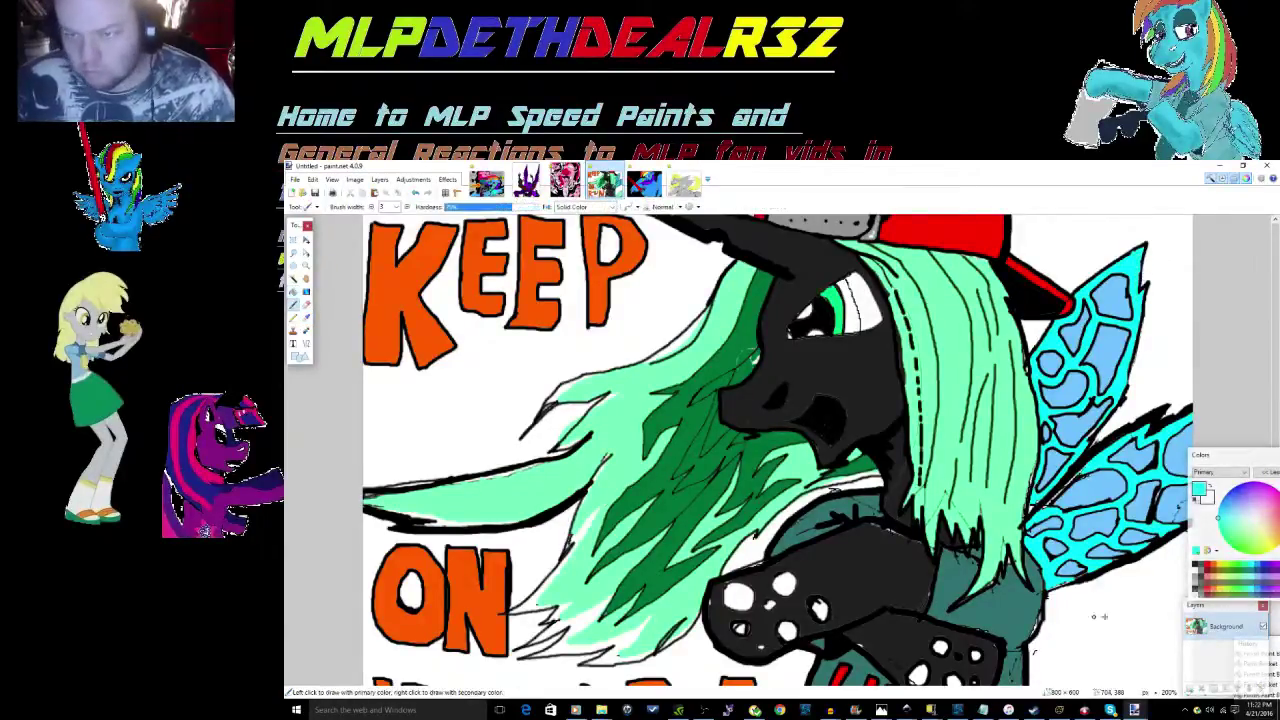
pyautogui.scroll(-3, 1093, 609)
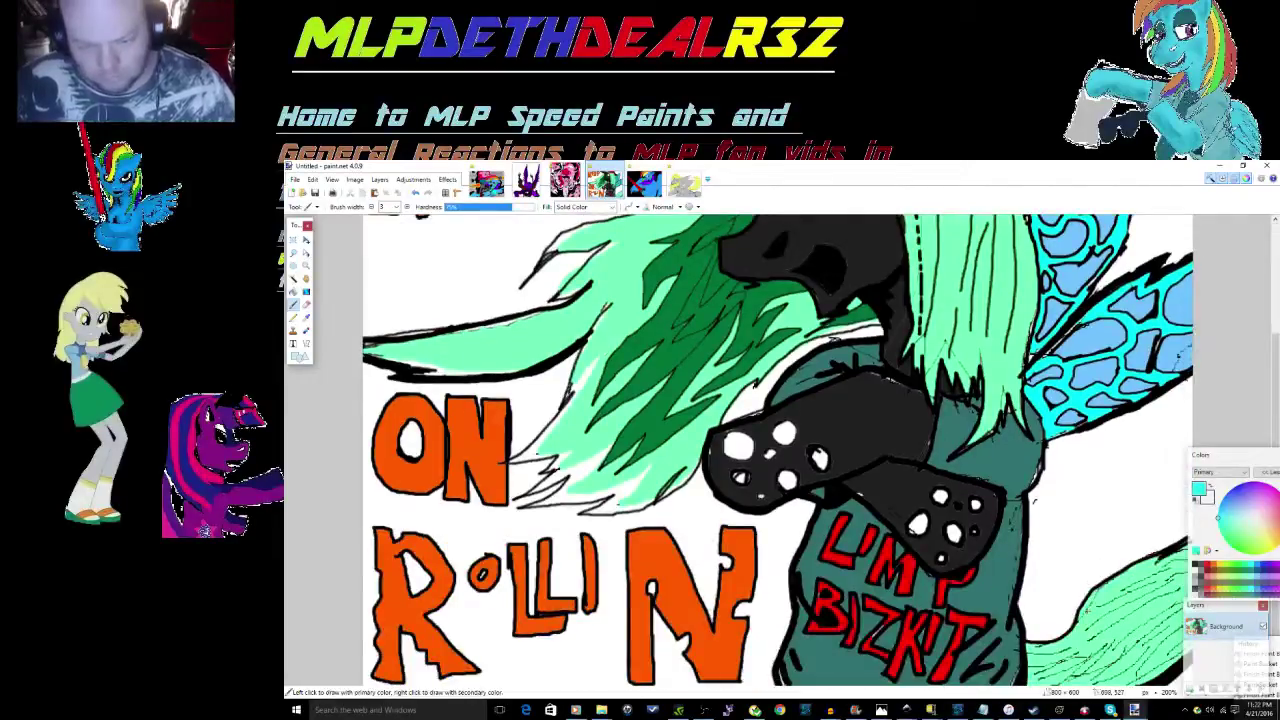
# Step: Save the drawing as a PNG file named "Chrysalis Keeps on Rollin Baby" in the Bandicam folder
pyautogui.scroll(3, 1036, 648)
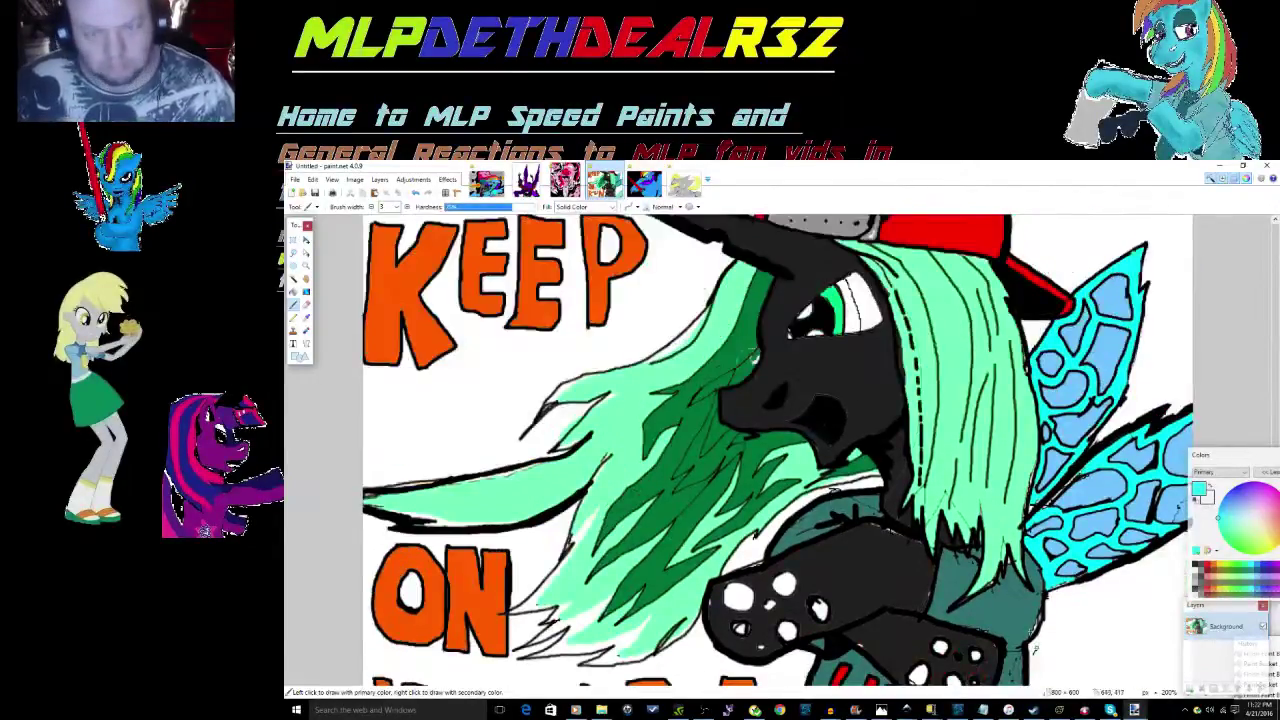
pyautogui.click(295, 180)
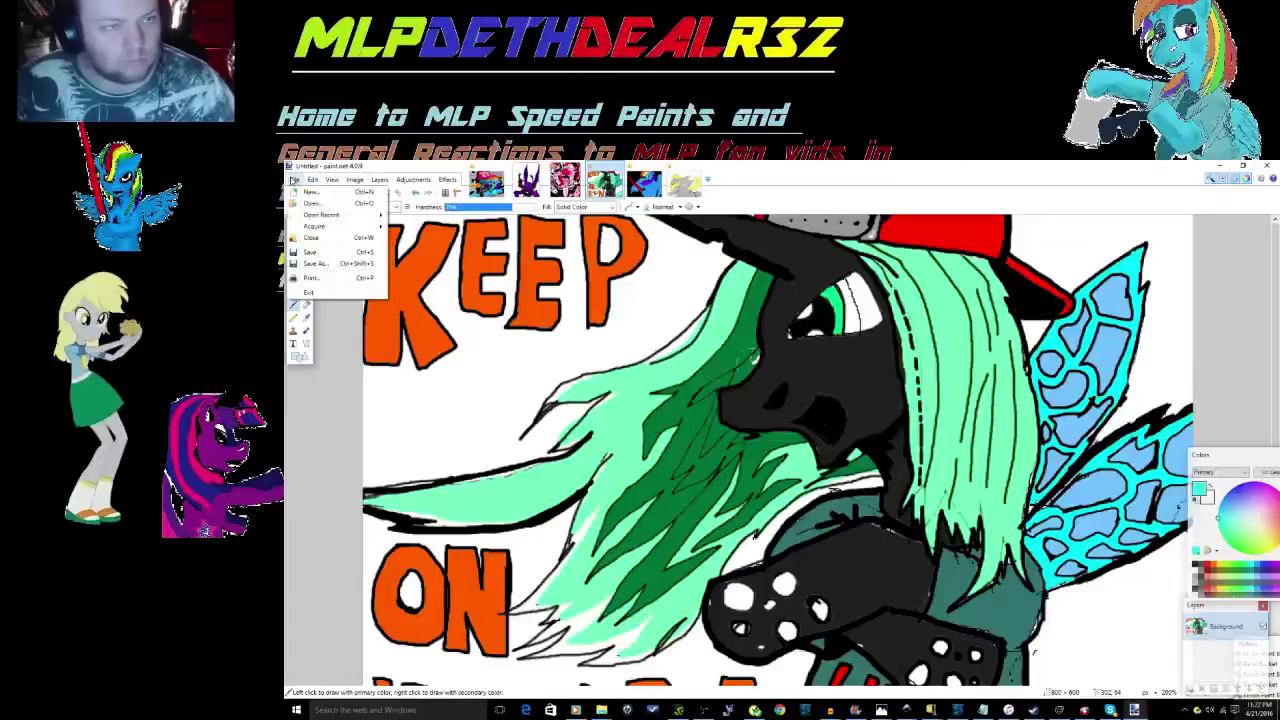
pyautogui.click(354, 263)
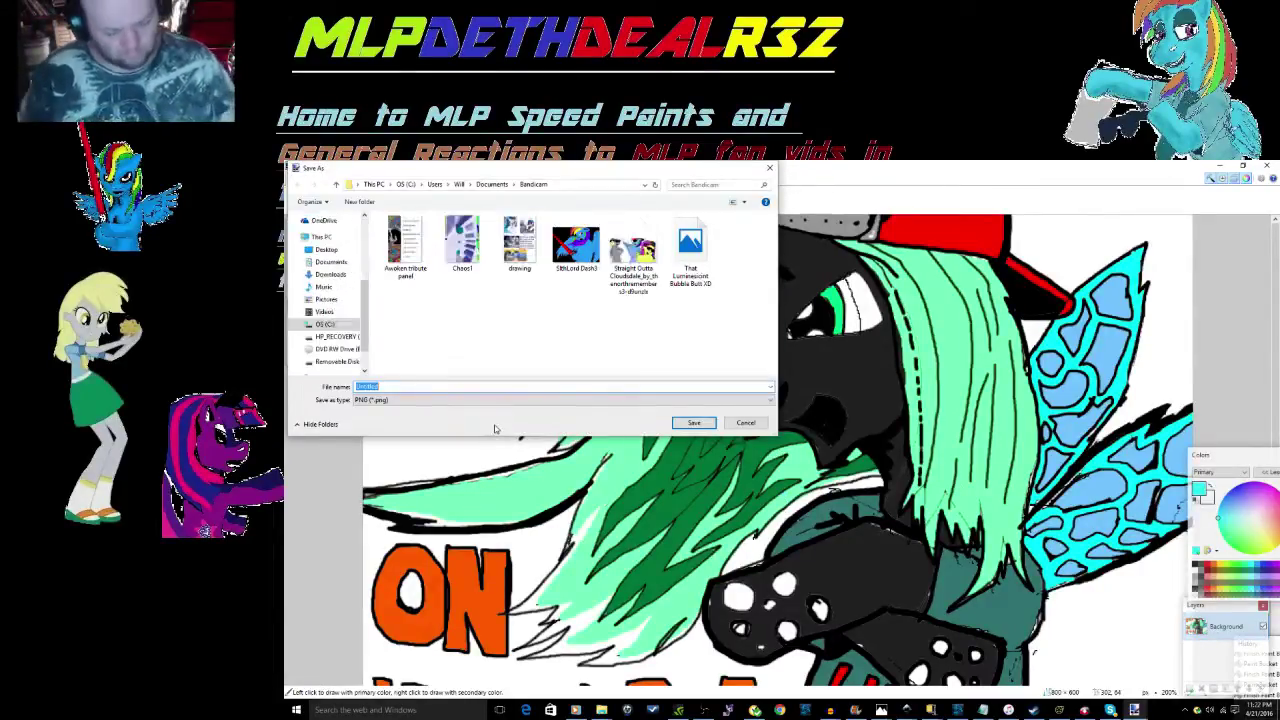
pyautogui.write('Sp')
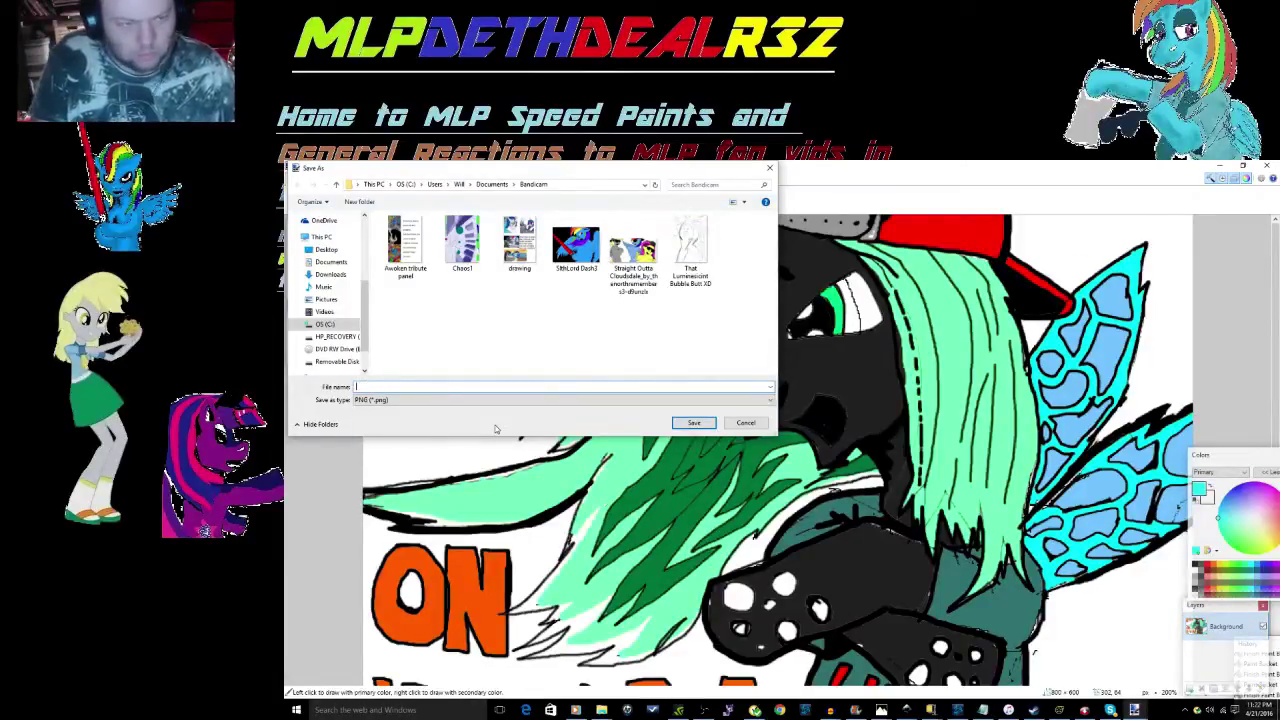
pyautogui.write('Chrysalis K')
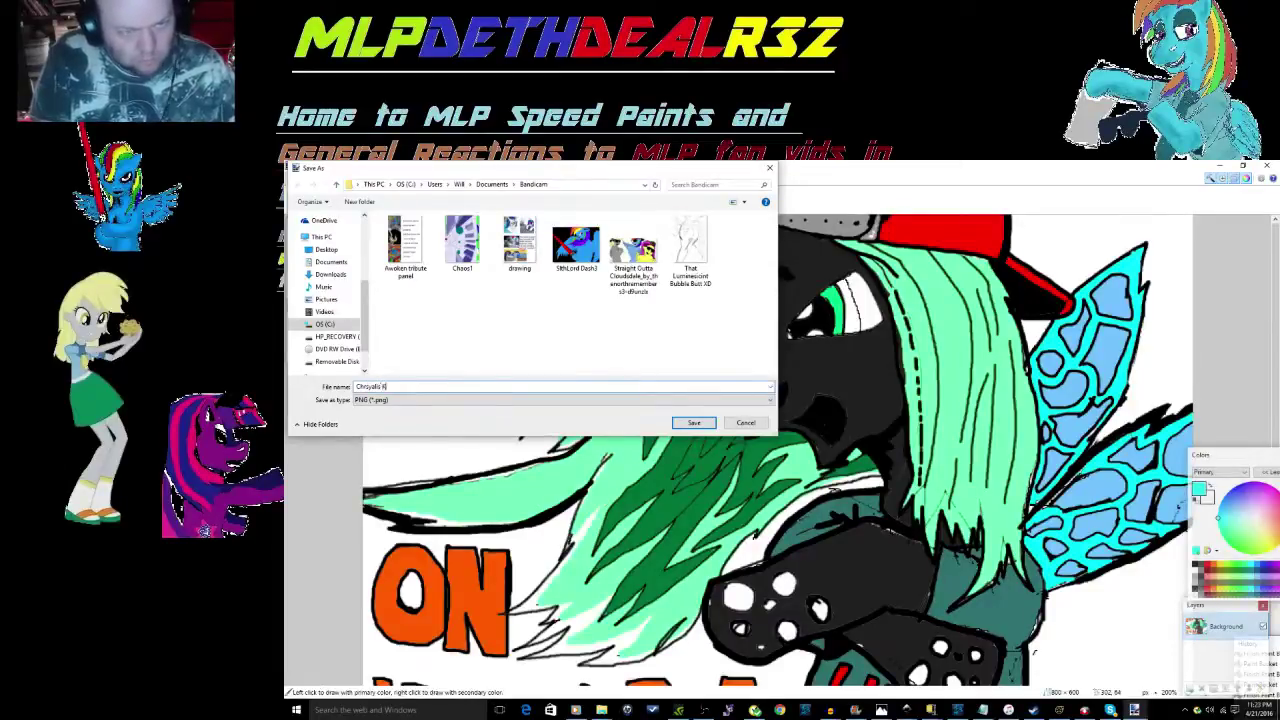
pyautogui.write('eeps on P')
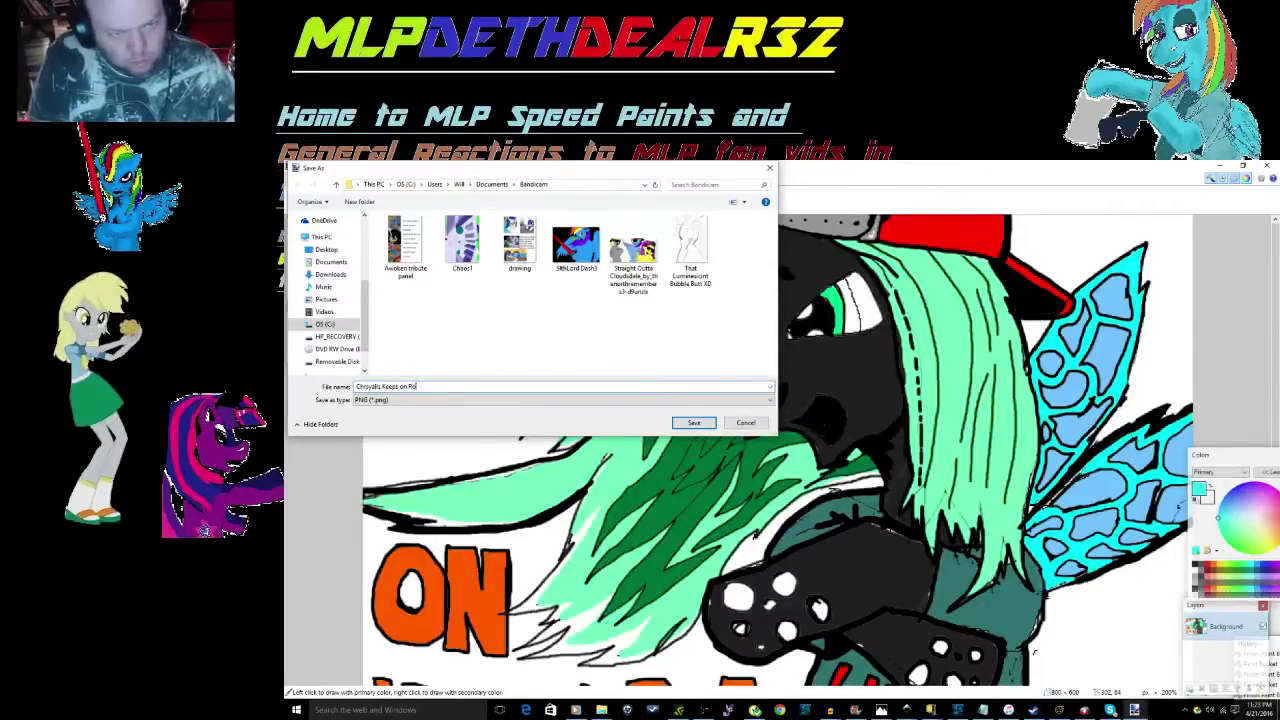
pyautogui.write('ollin B')
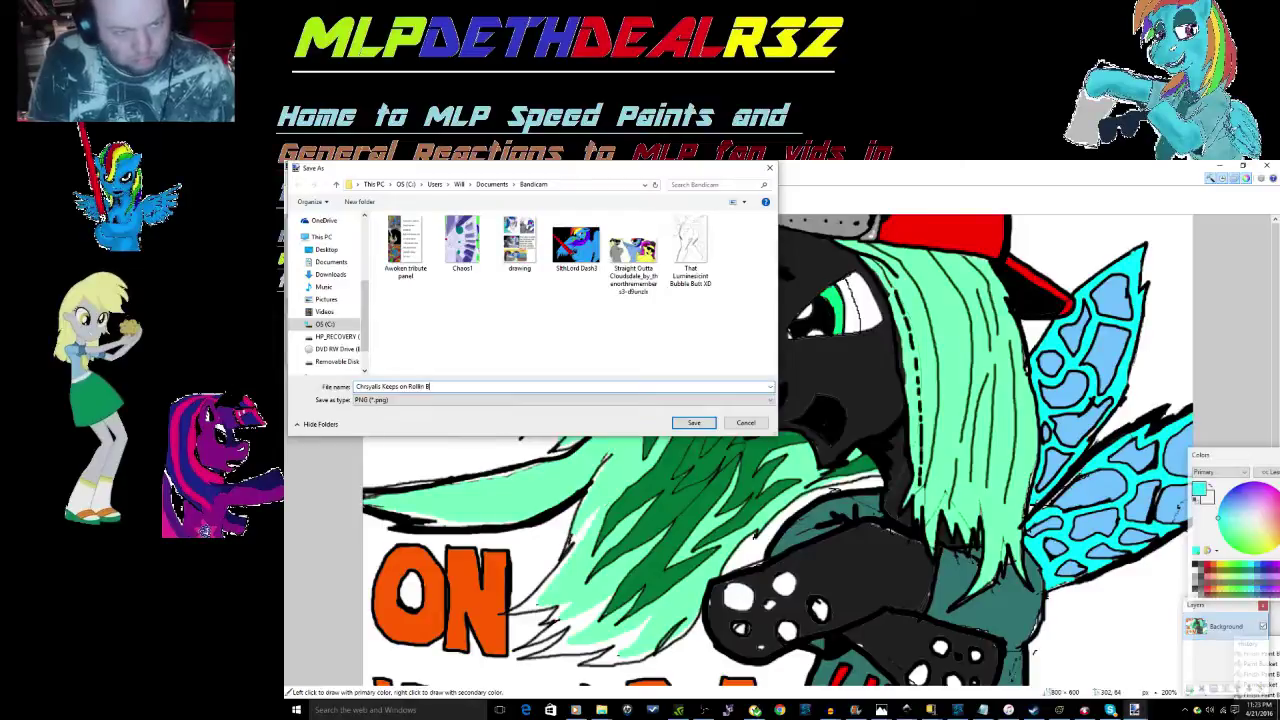
pyautogui.write('aby')
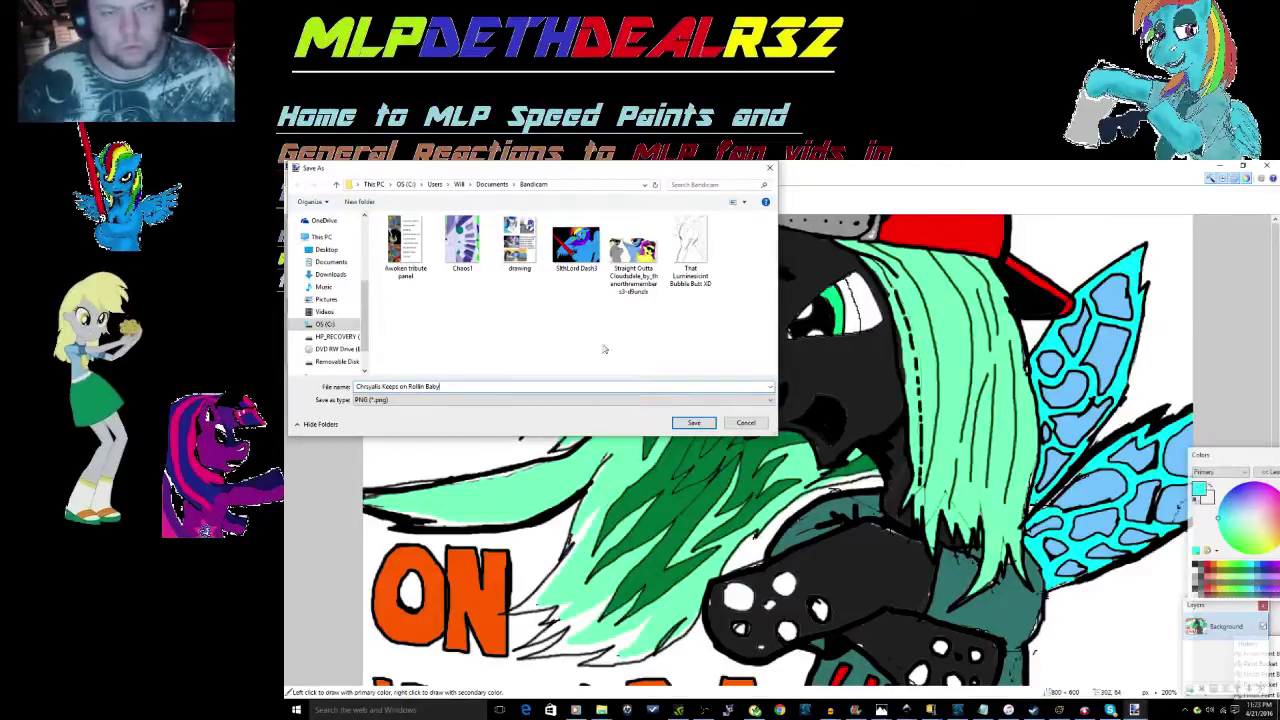
pyautogui.click(695, 424)
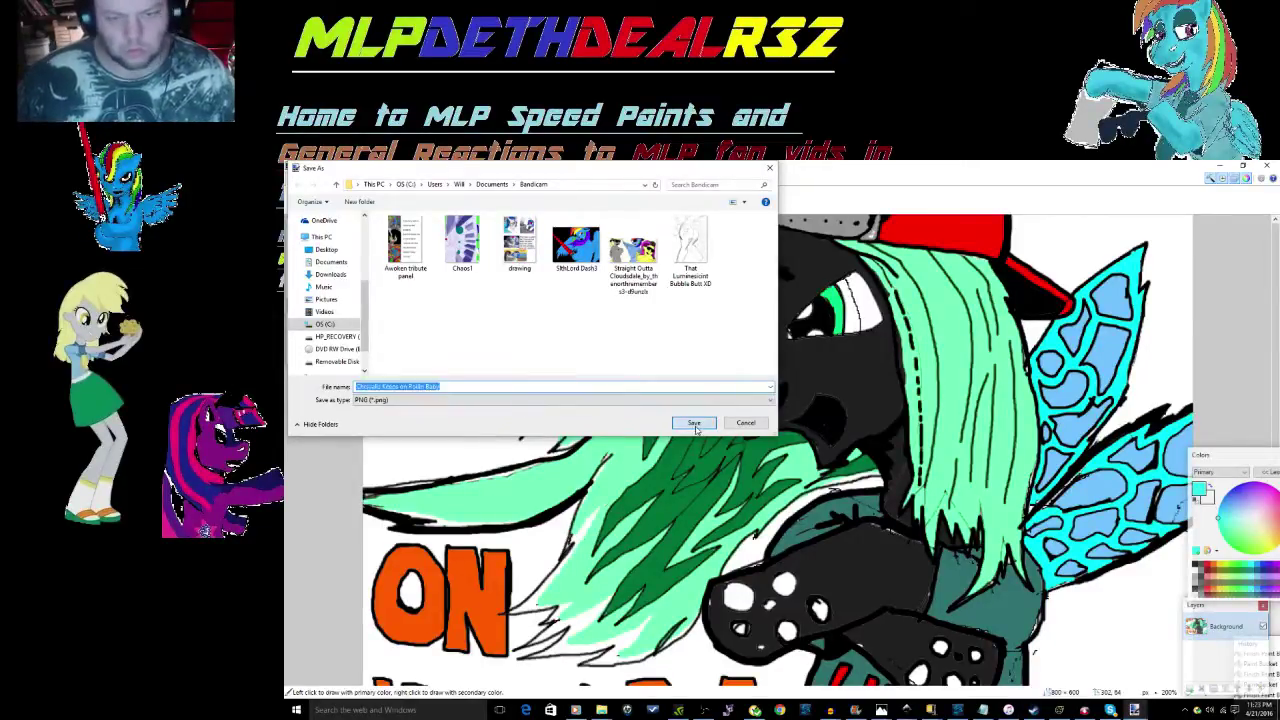